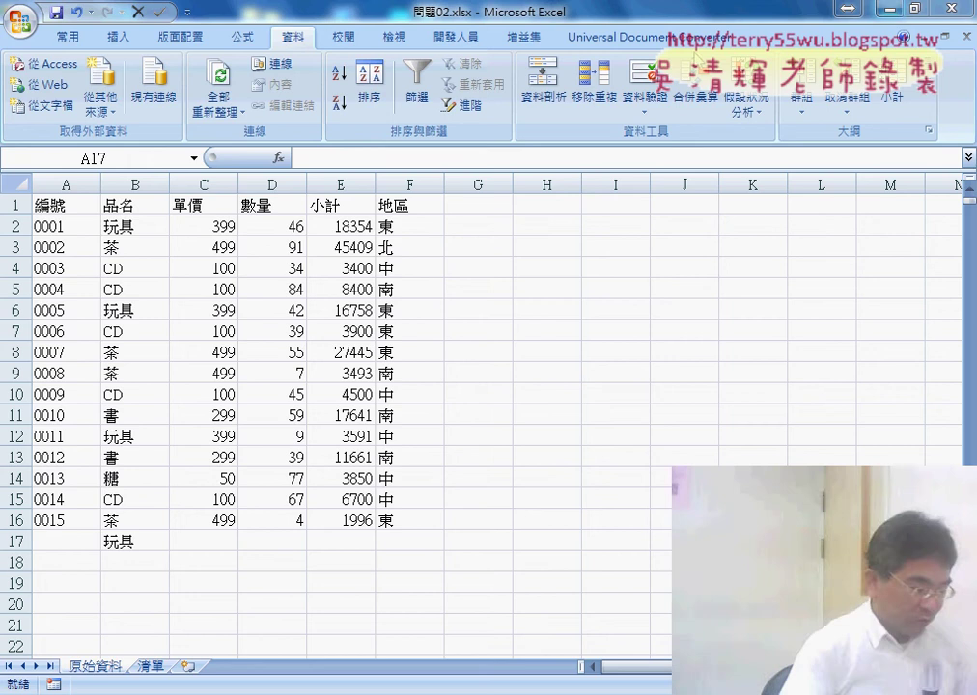
Check row 17: B17 has a product, but its ID and unit price are empty
key("alt+Tab")
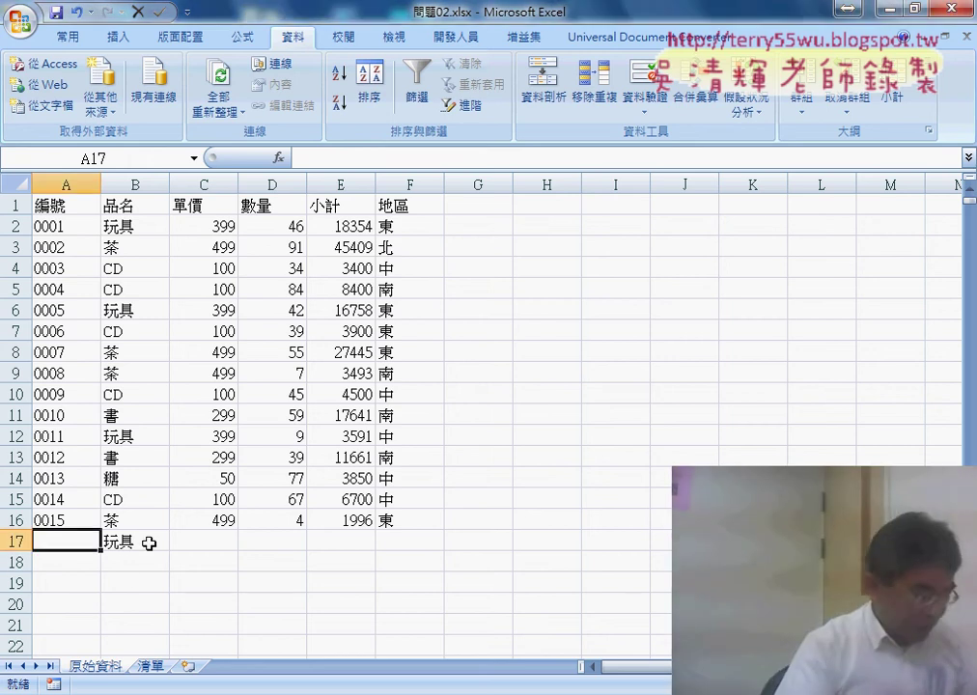
left_click(151, 543)
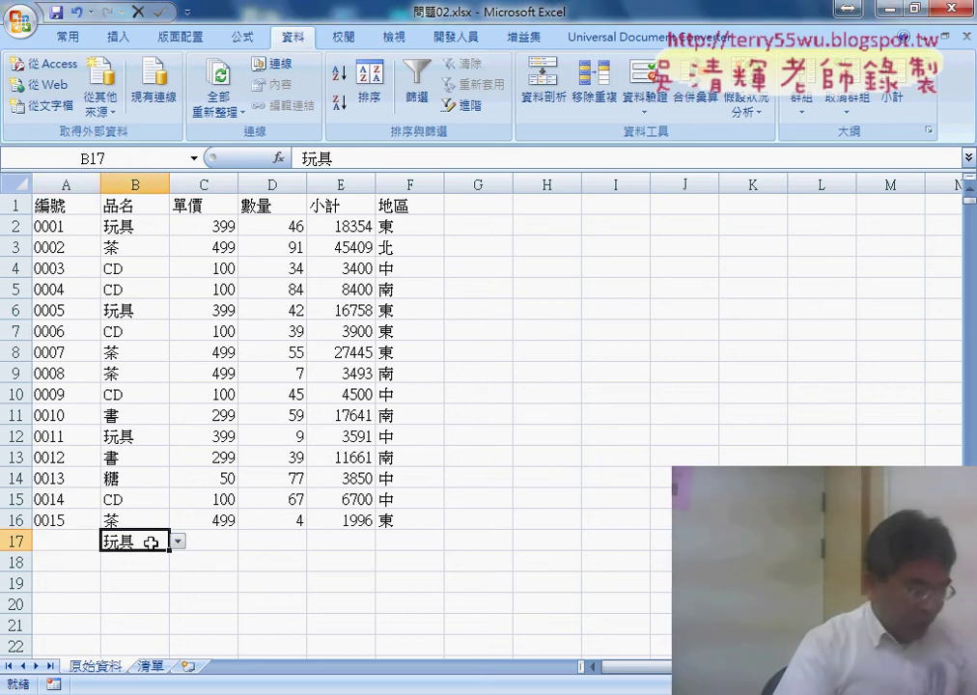
left_click(62, 543)
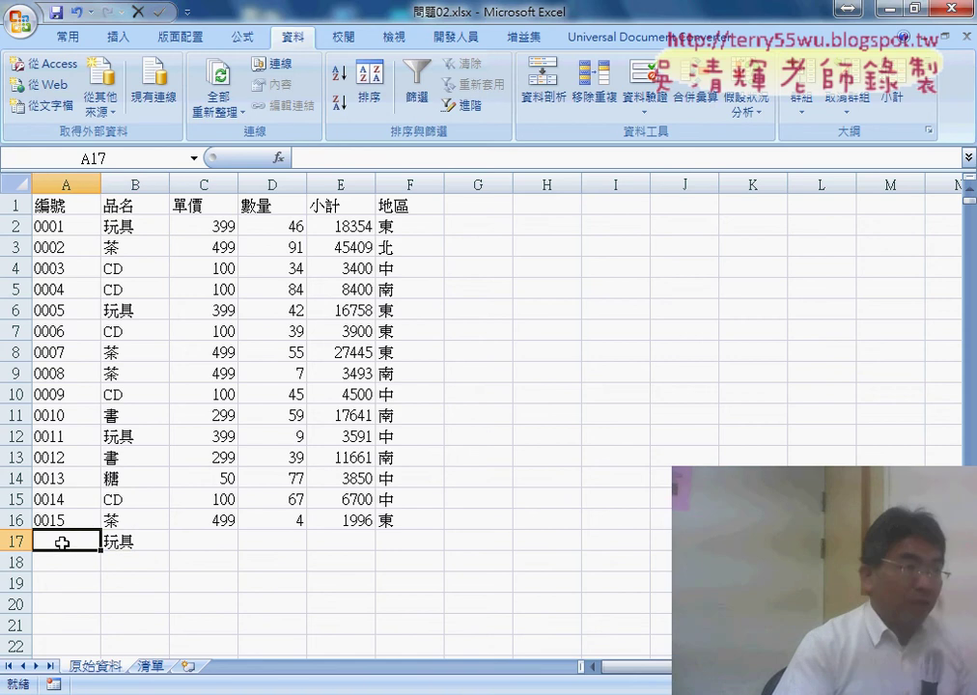
left_click(214, 544)
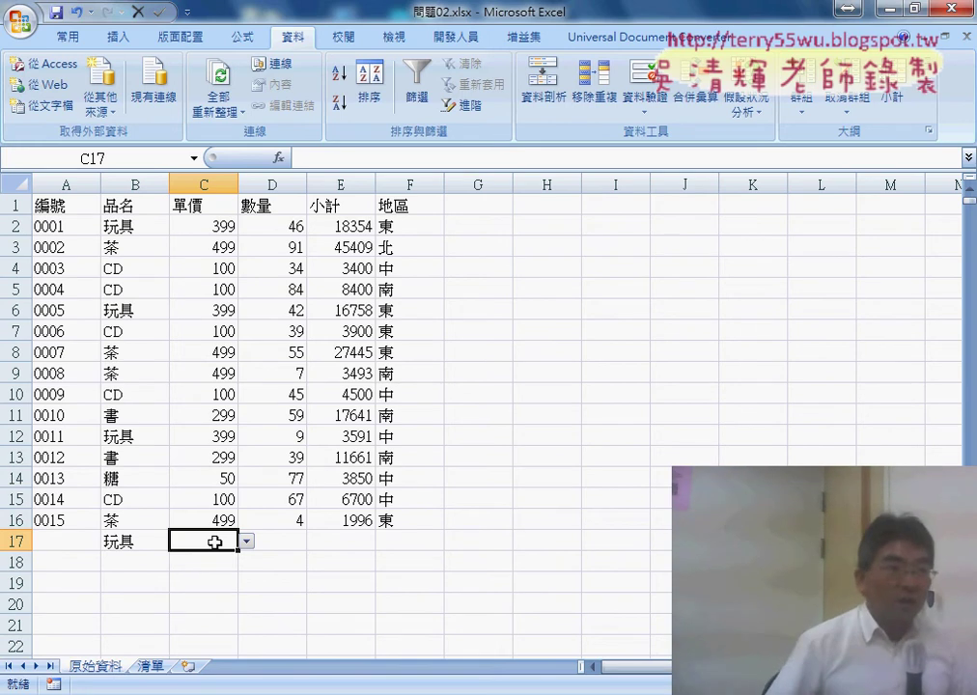
left_click(50, 541)
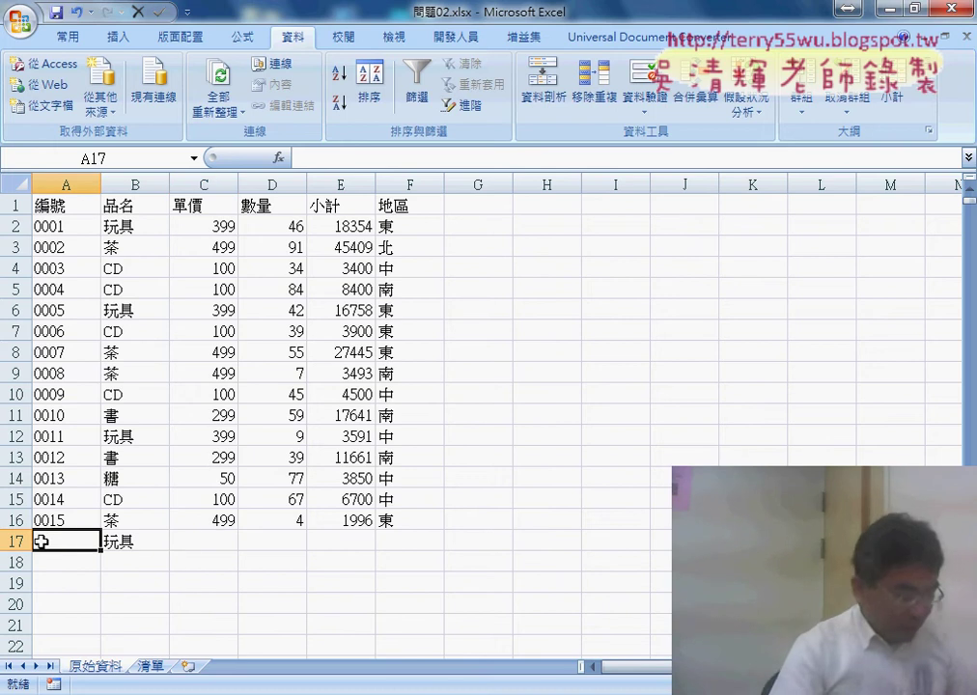
left_click(126, 543)
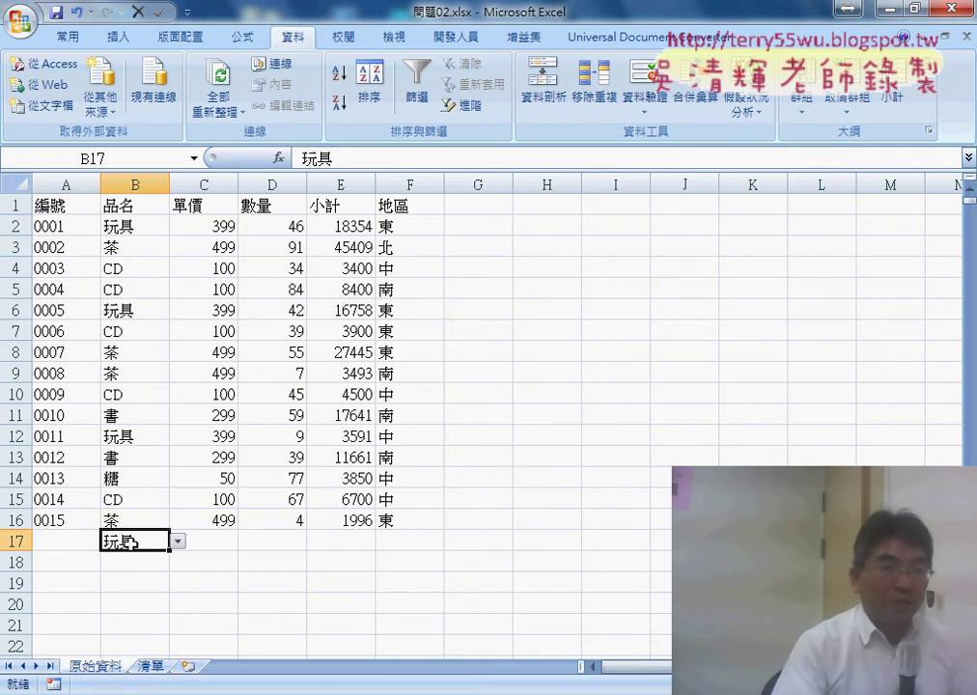
left_click(70, 545)
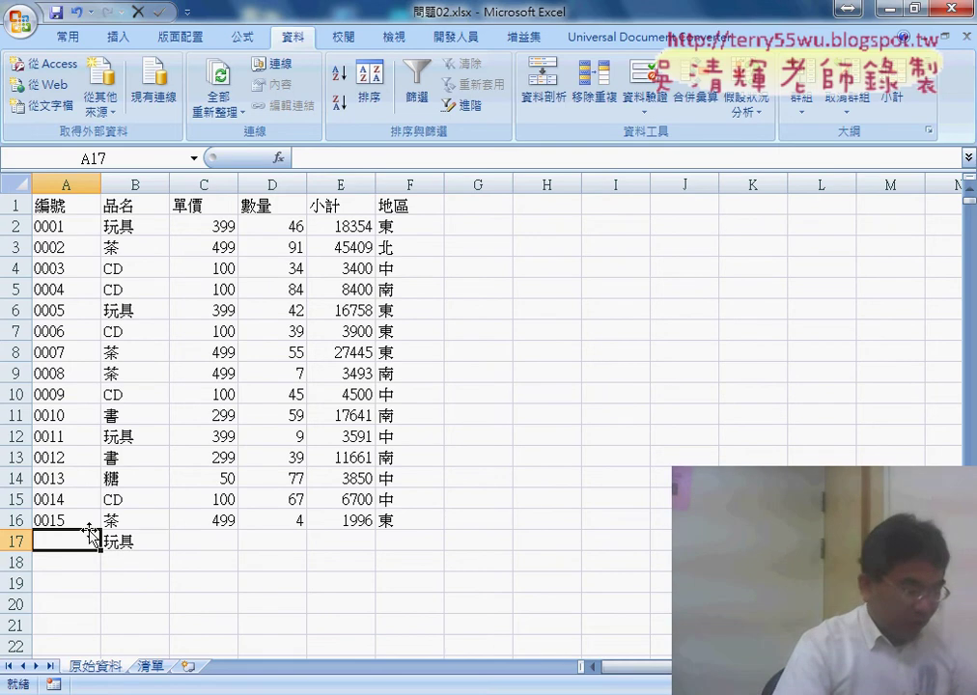
left_click(136, 543)
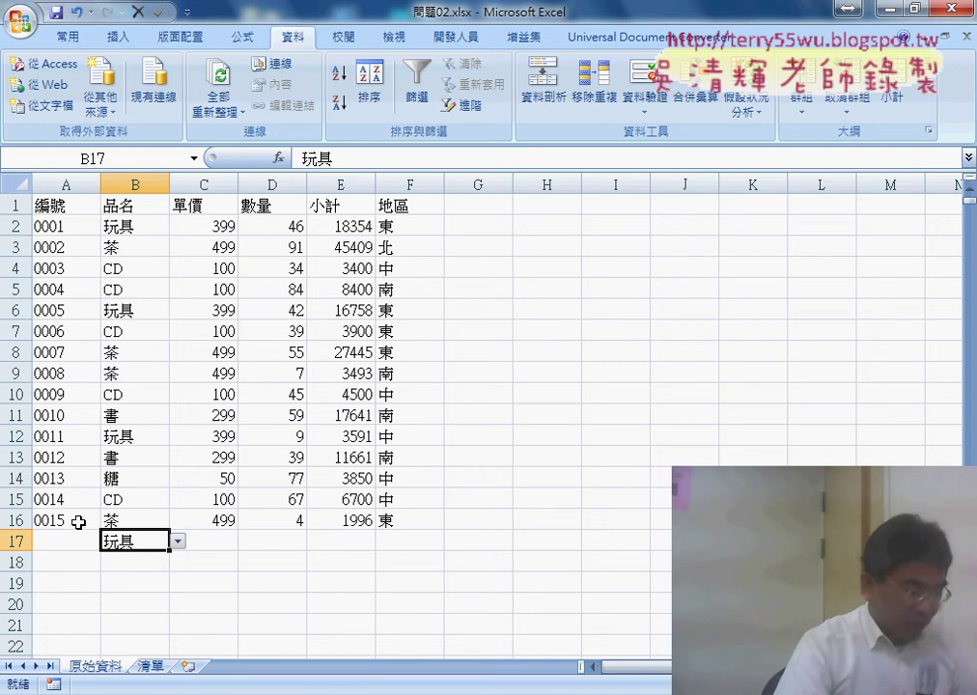
Cut the TEXT formula out of A2 and insert an IF function from the 邏輯 category
left_click(64, 224)
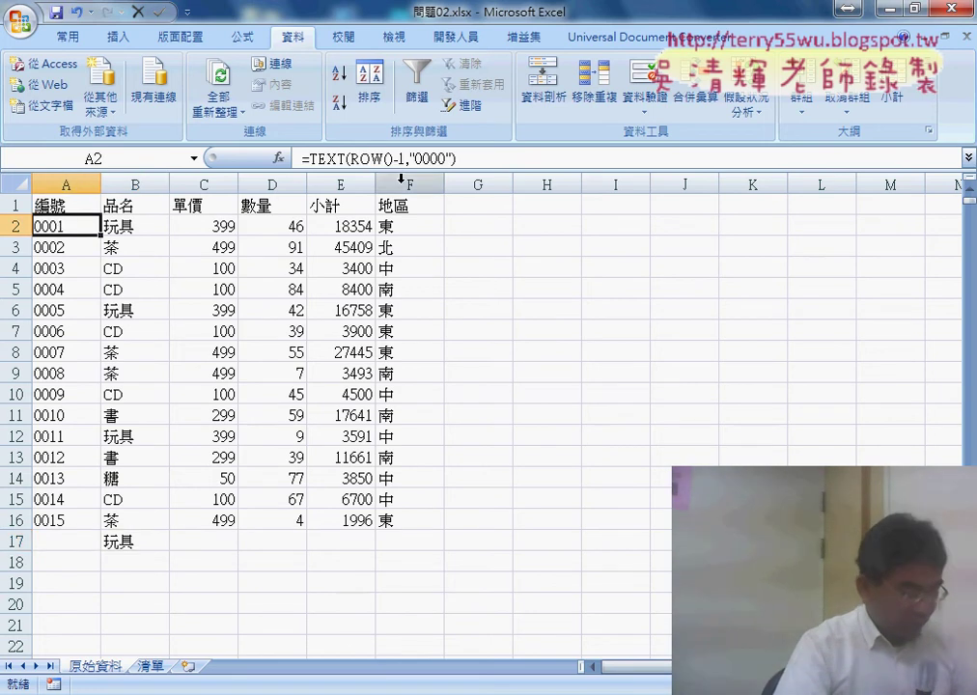
left_click_drag(456, 158, 311, 160)
right_click(354, 159)
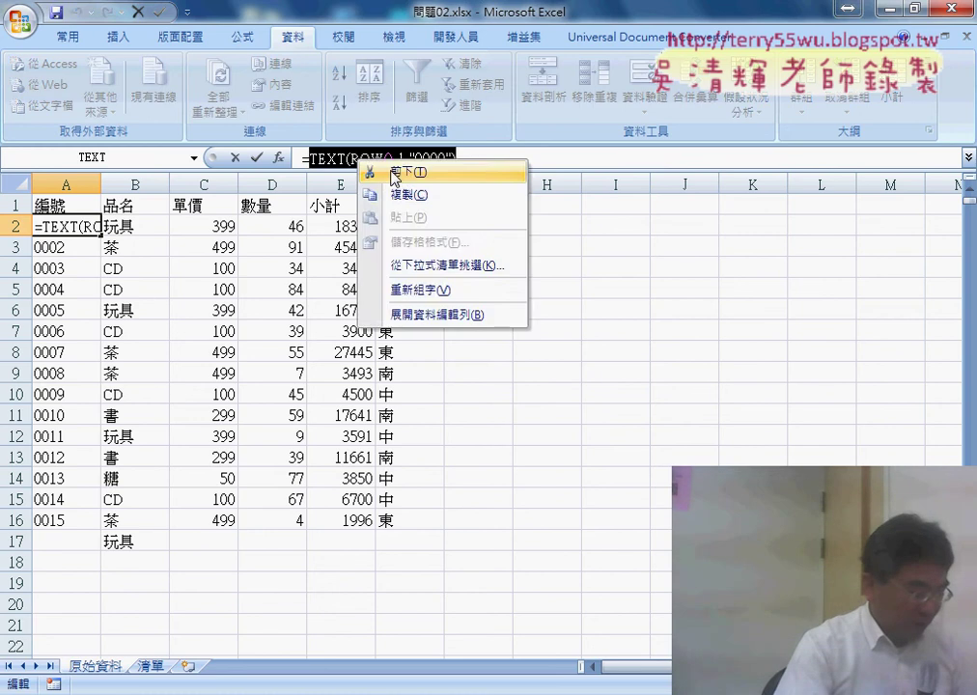
left_click(387, 172)
left_click(278, 157)
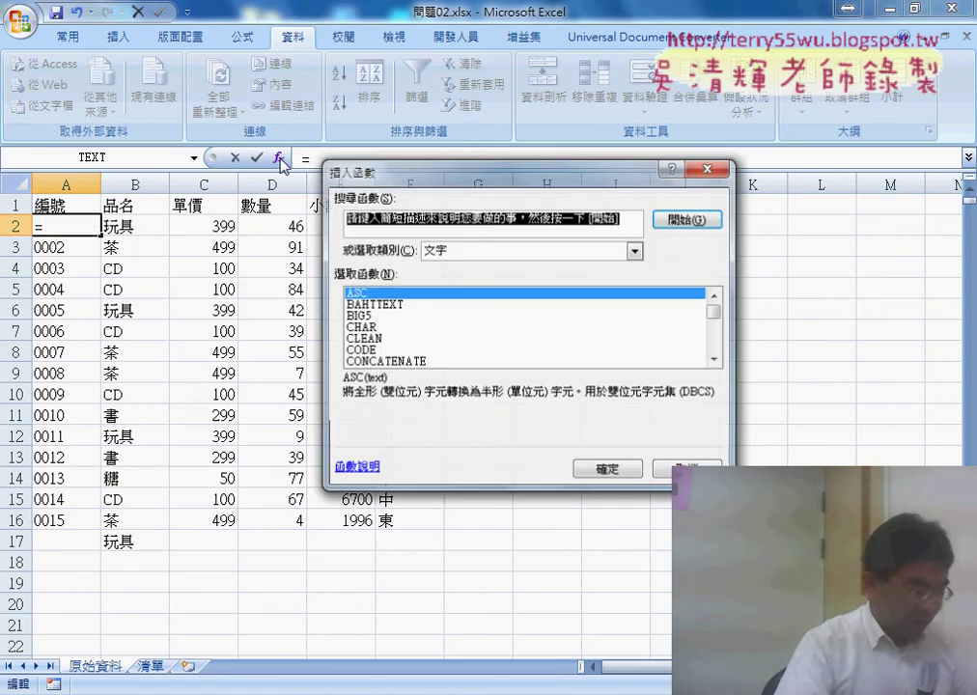
left_click(493, 251)
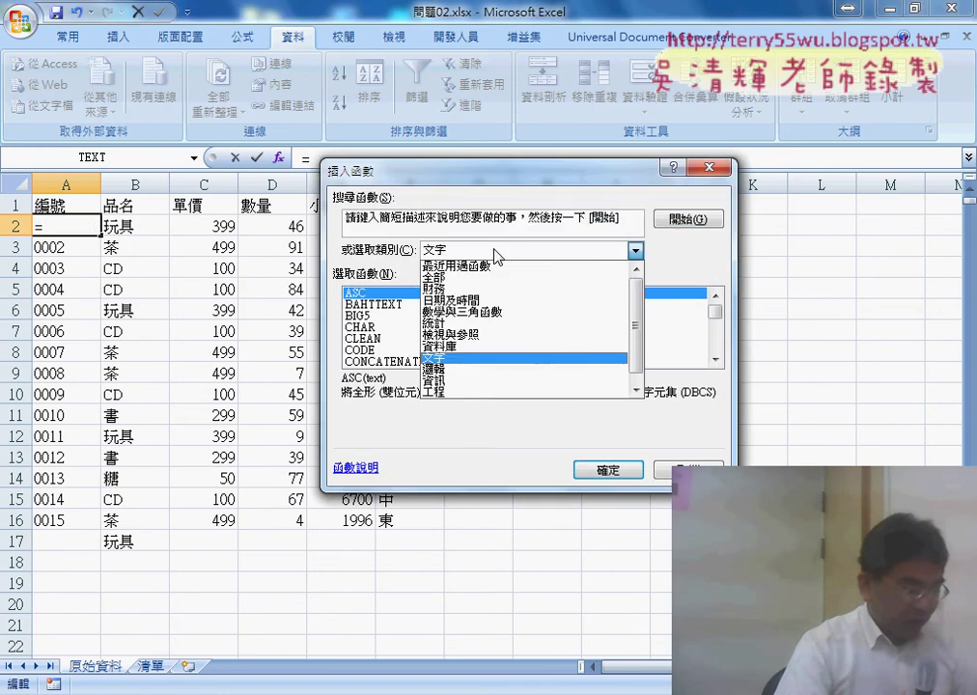
left_click(500, 369)
double_click(352, 316)
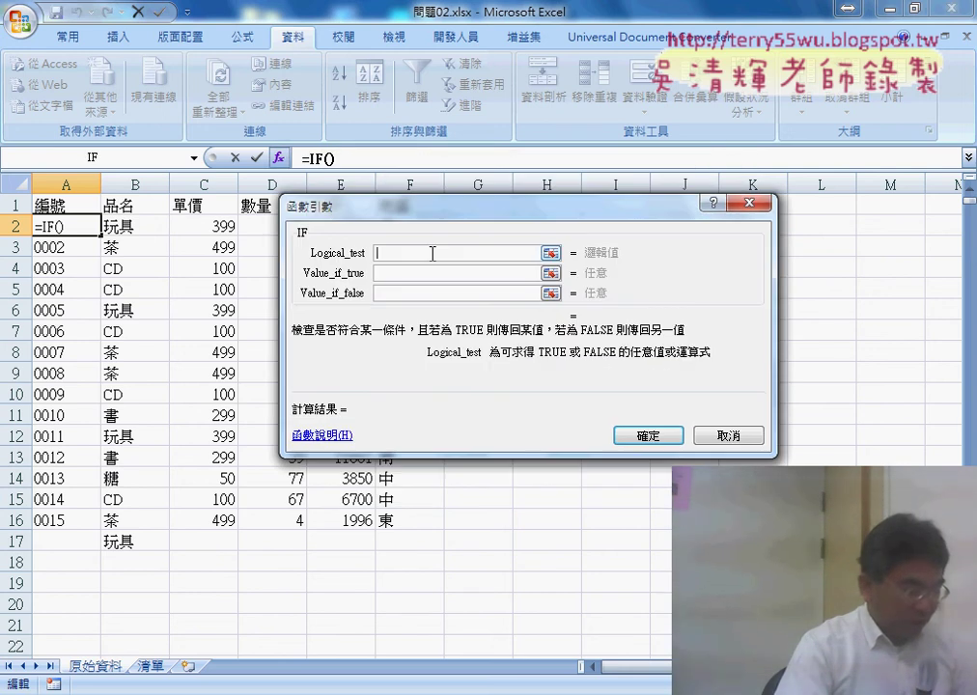
Enter B2="" as the IF condition, discarding an attempted ISBLANK version
left_click(127, 228)
left_click(399, 254)
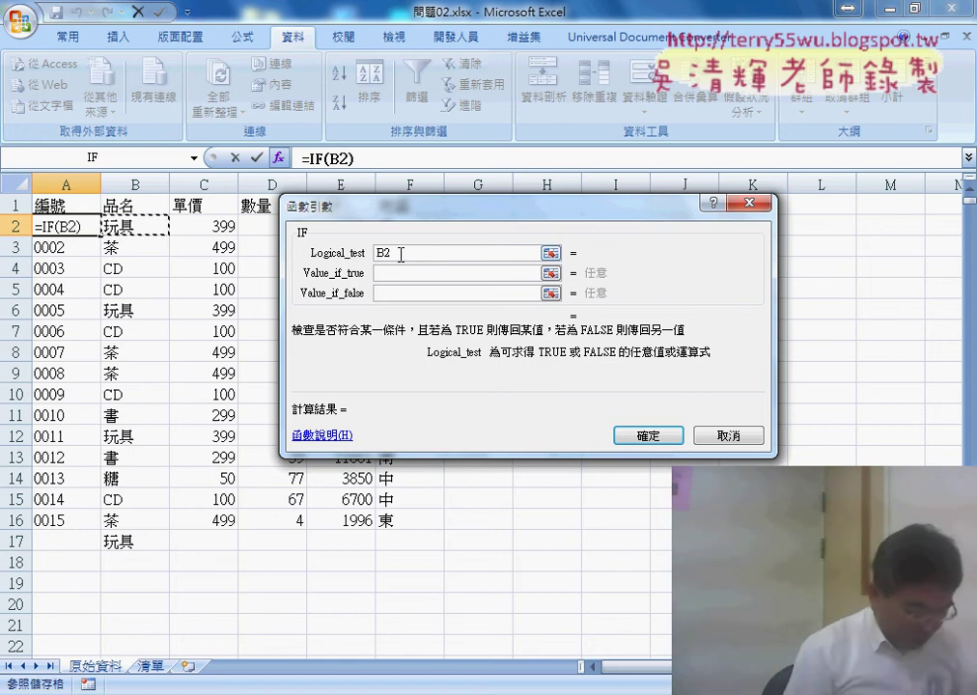
type("-")
key("BackSpace")
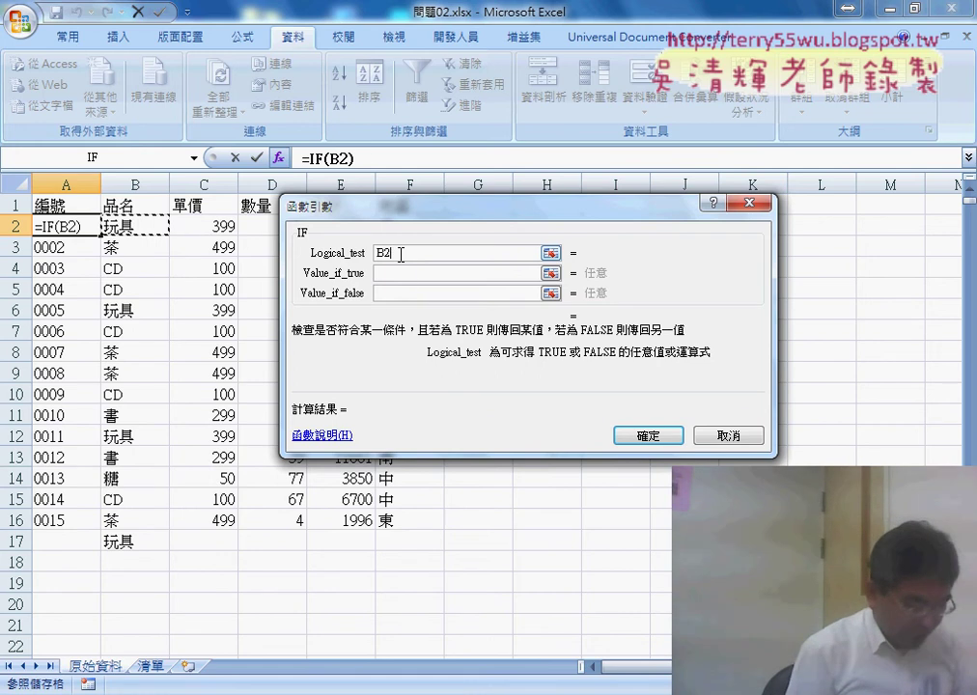
type("=")
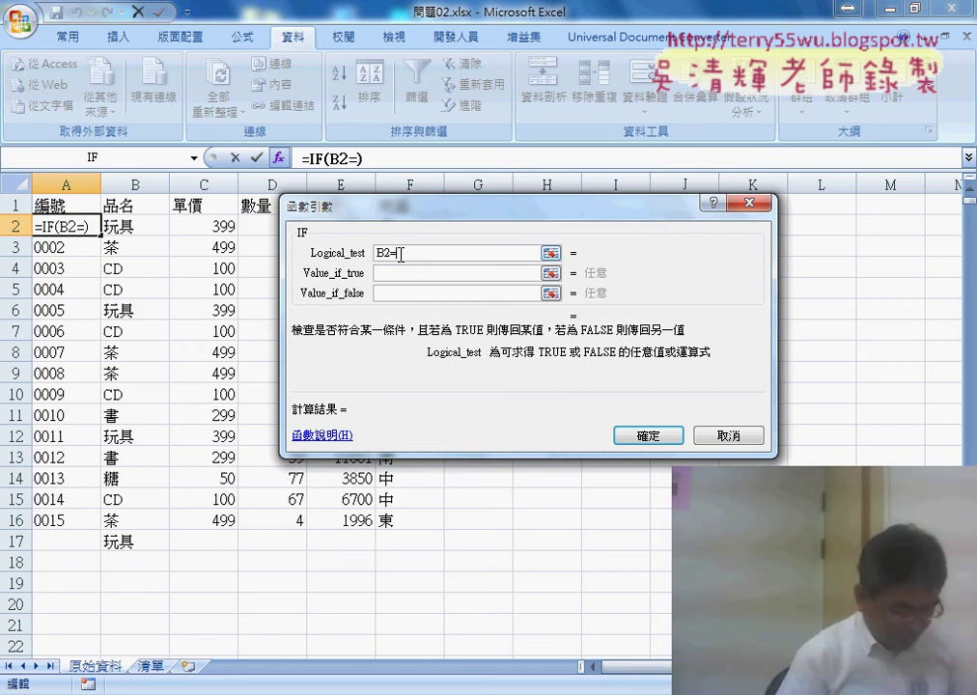
key("BackSpace")
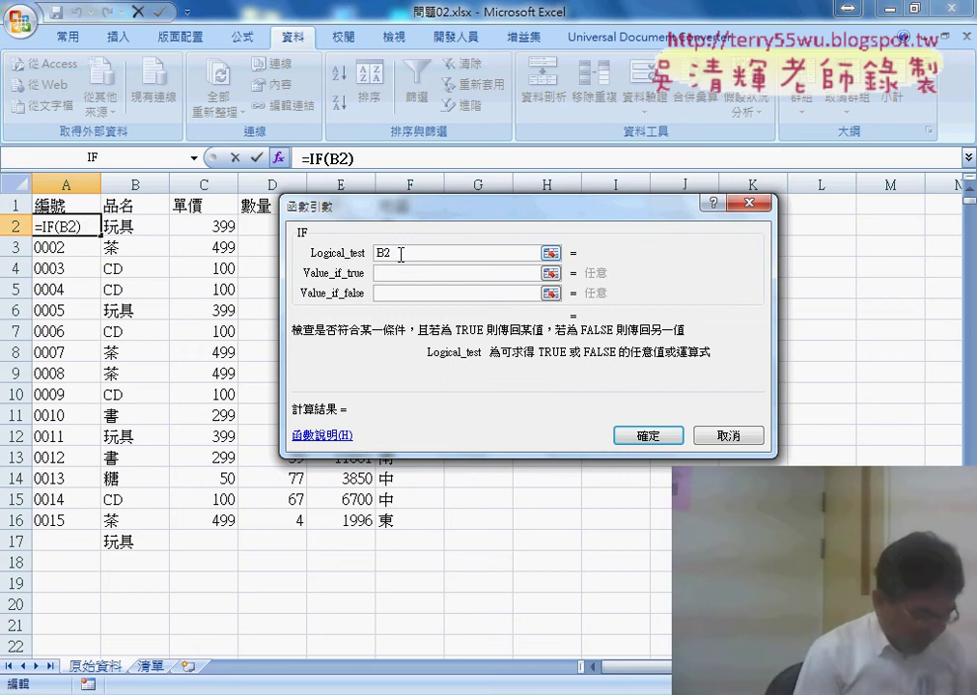
type("is")
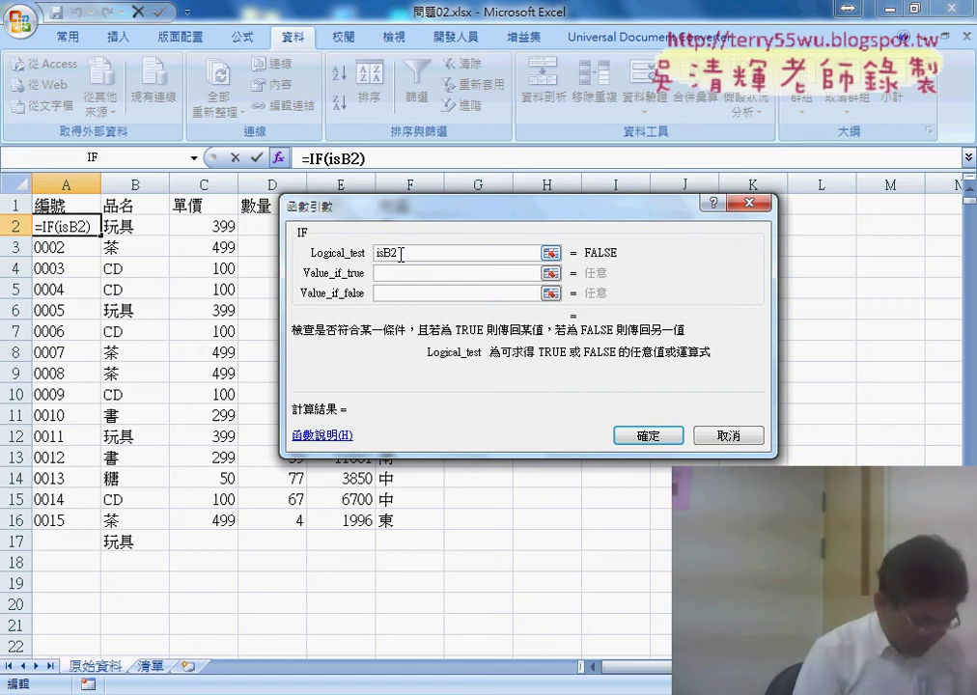
type("bla")
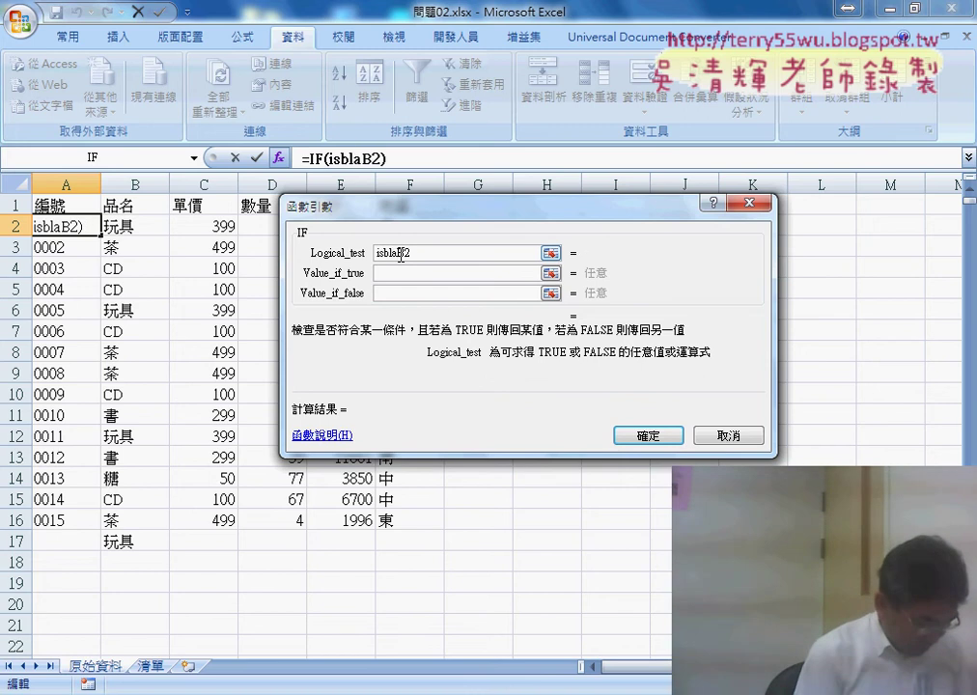
type("nh(B2")
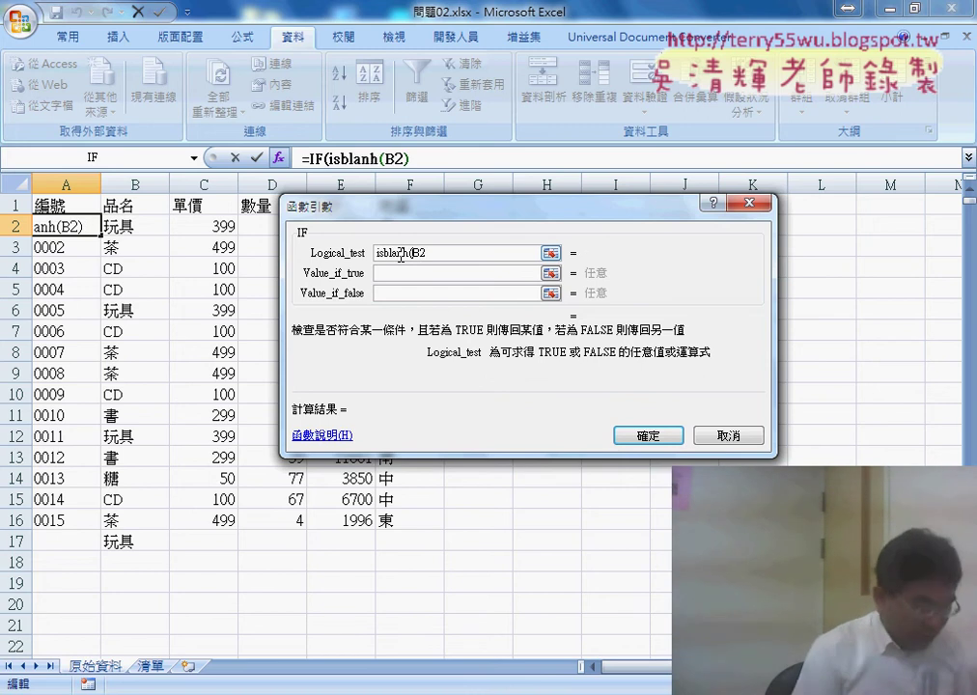
type(")")
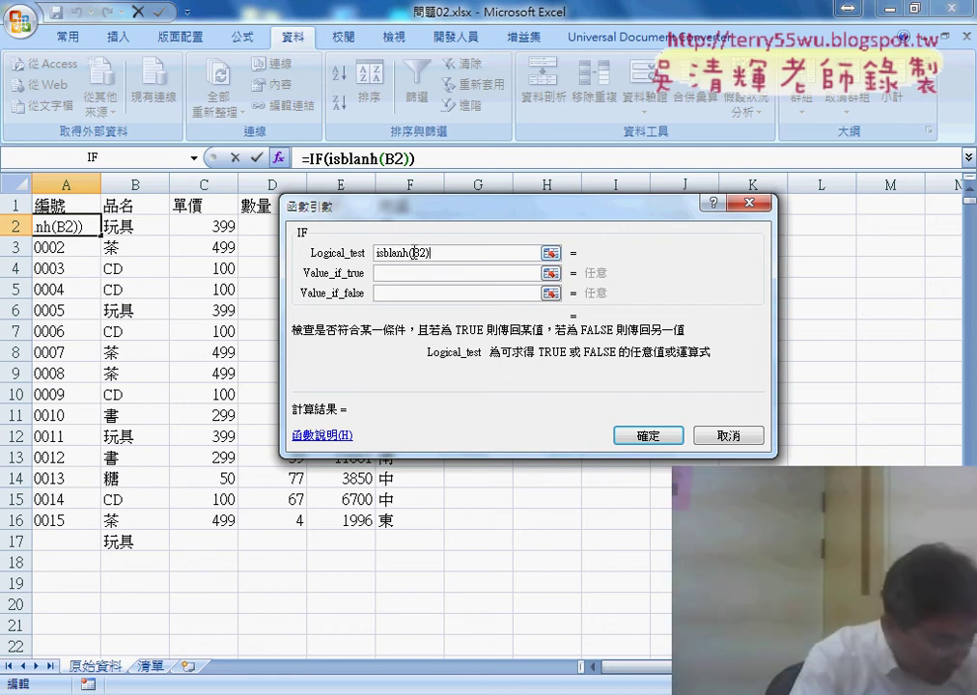
key("BackSpace")
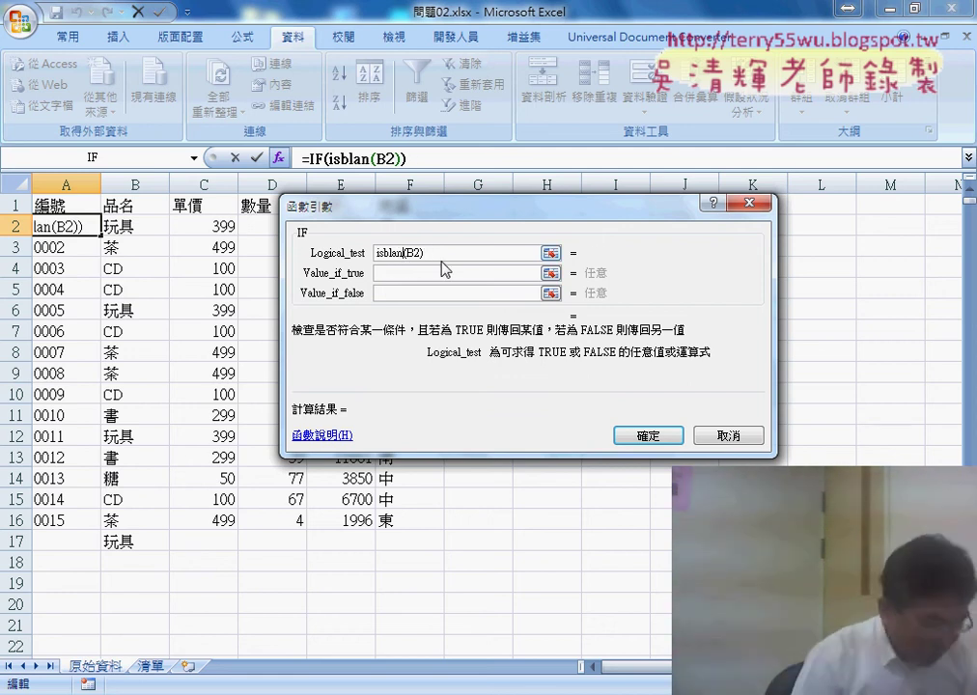
type("k")
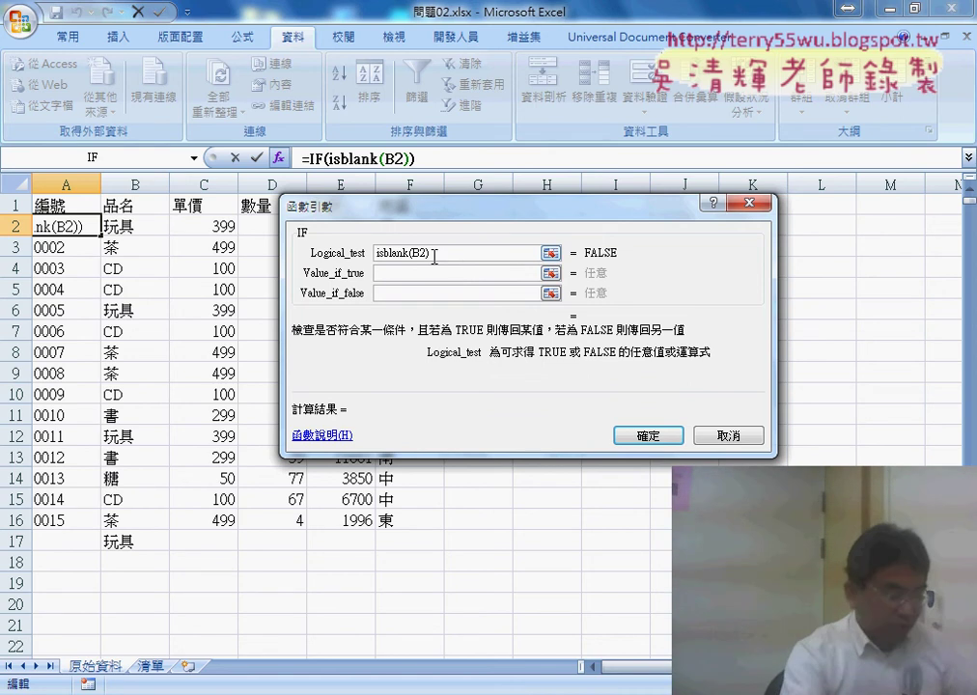
left_click_drag(415, 252, 366, 253)
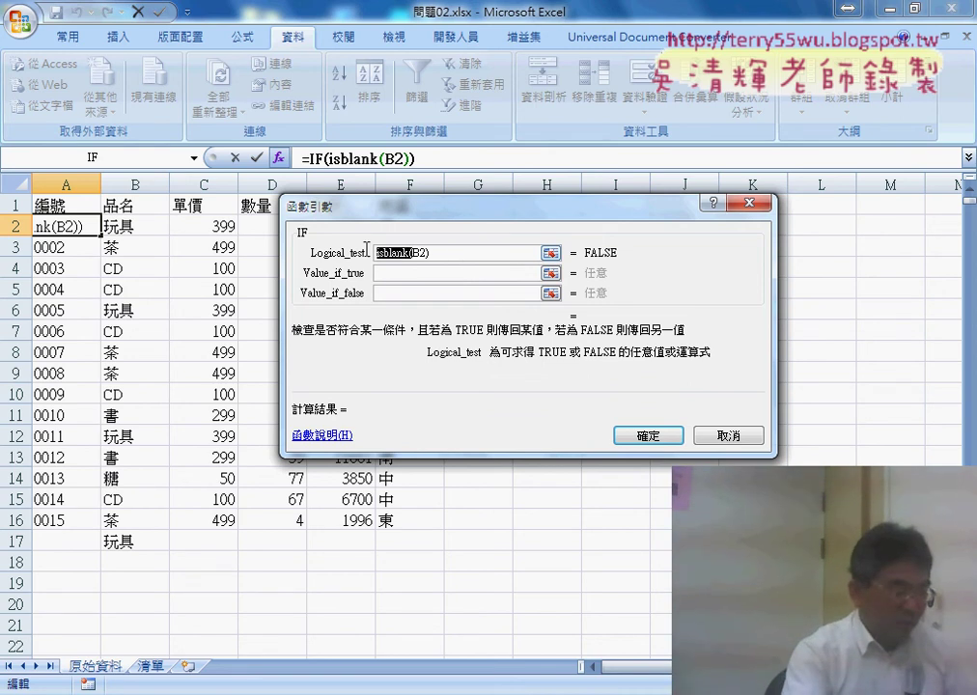
key("BackSpace")
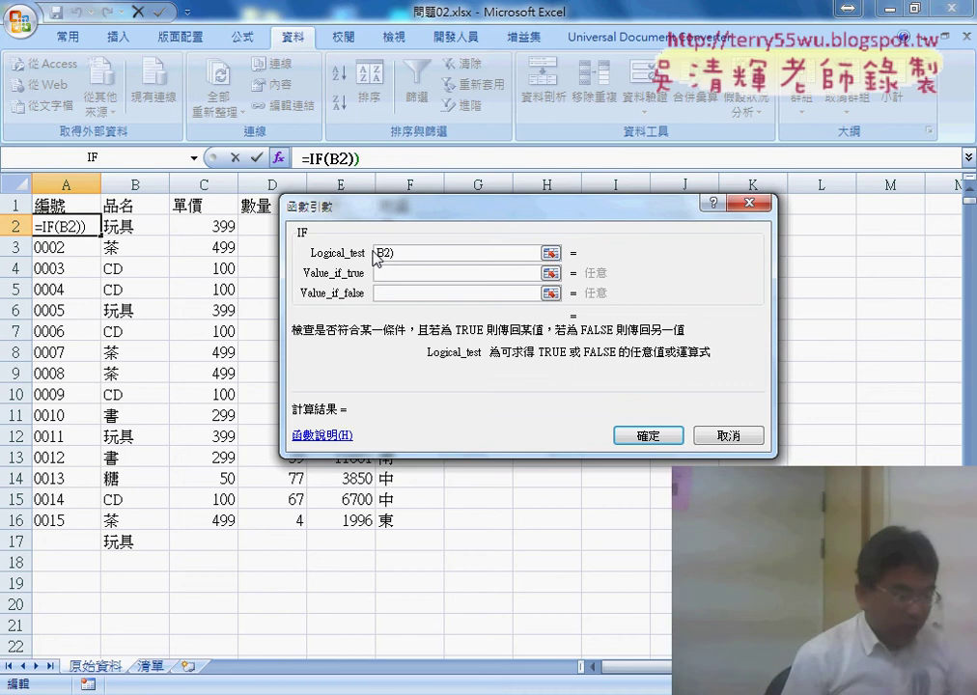
key("End")
key("BackSpace")
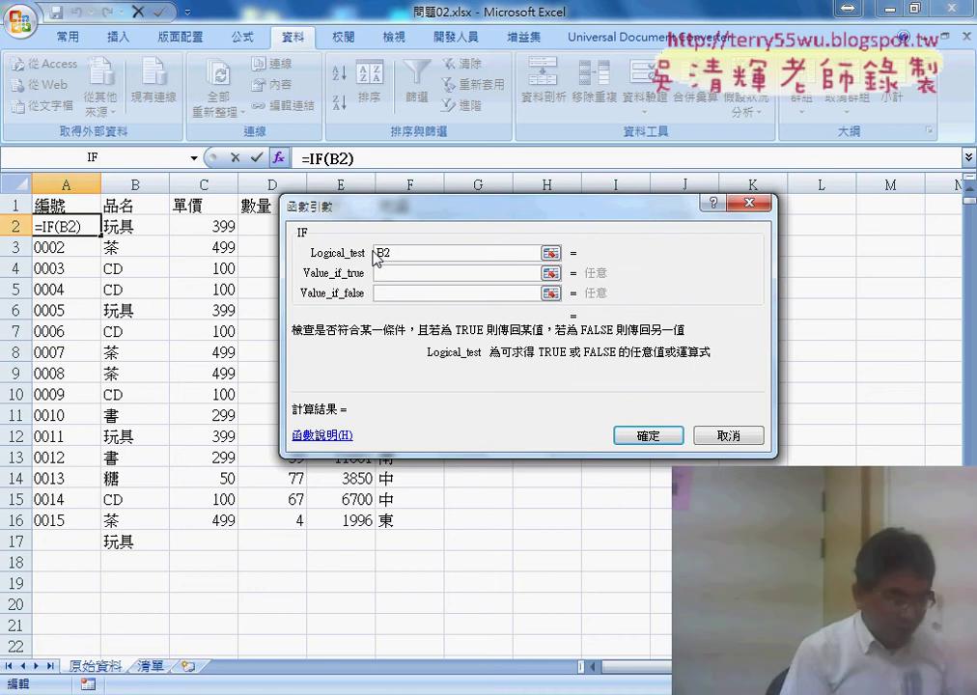
type("=\"\"")
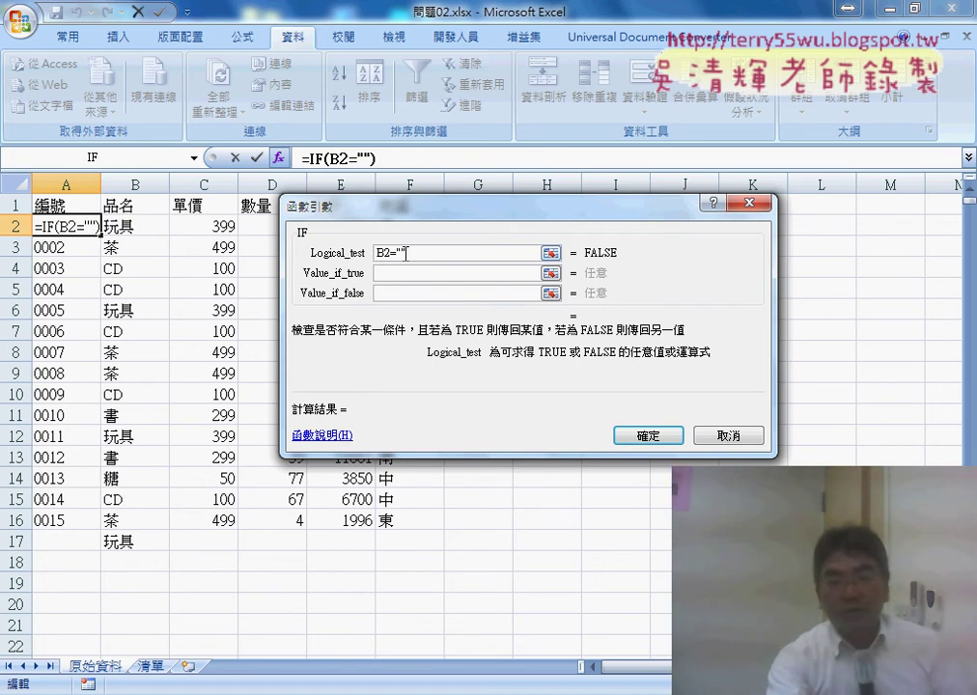
Set the true result to "" and the false result to TEXT(ROW()-1,"0000"), then confirm so A2 shows 0001
left_click(401, 271)
type("\"\"")
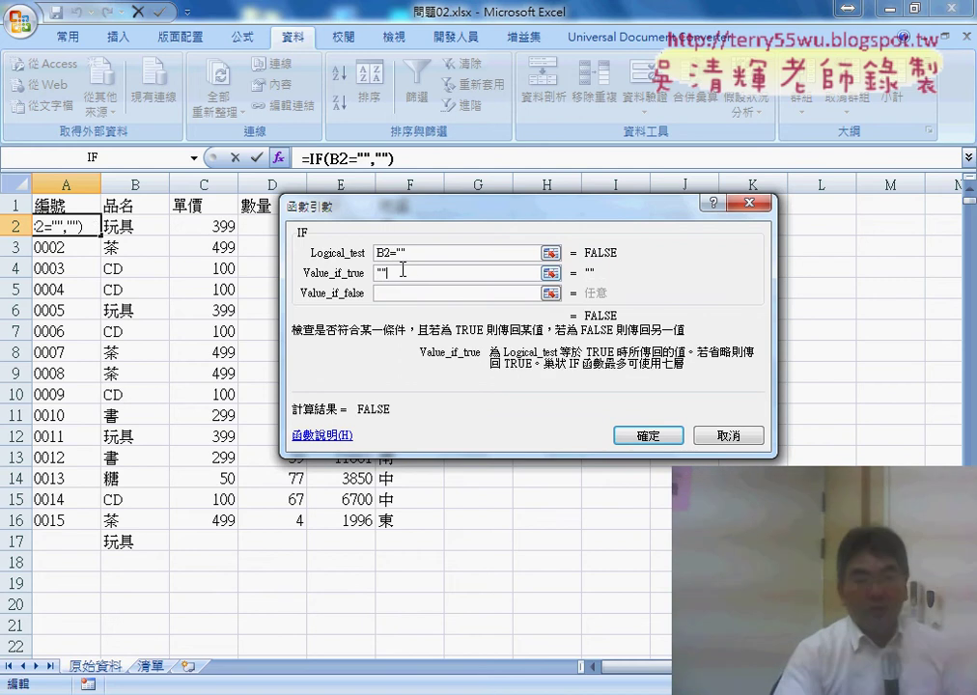
left_click(404, 294)
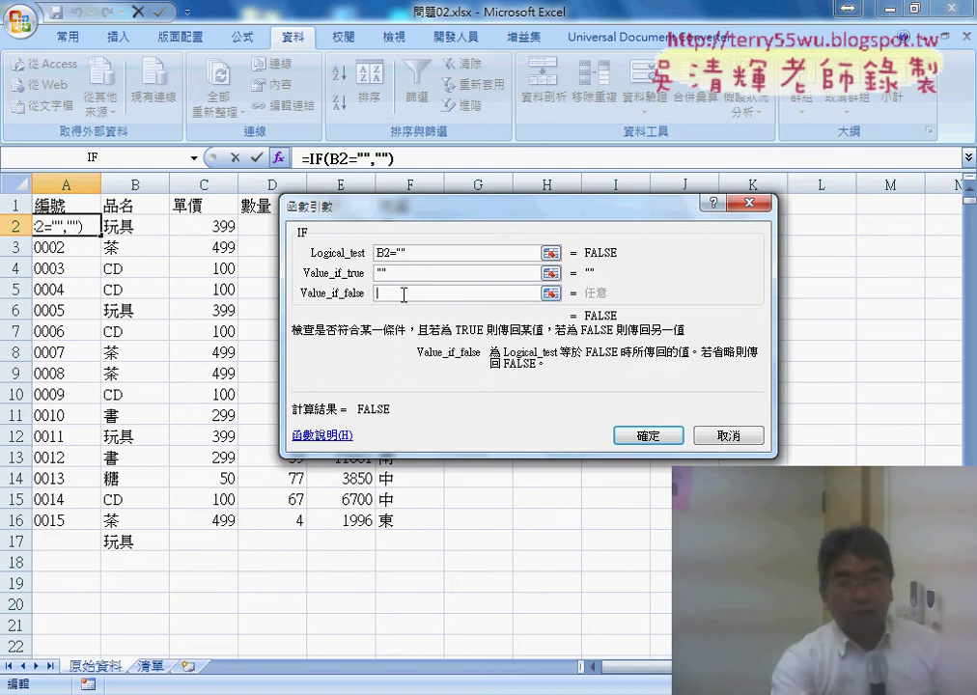
right_click(403, 294)
left_click(497, 407)
key("shift+Home")
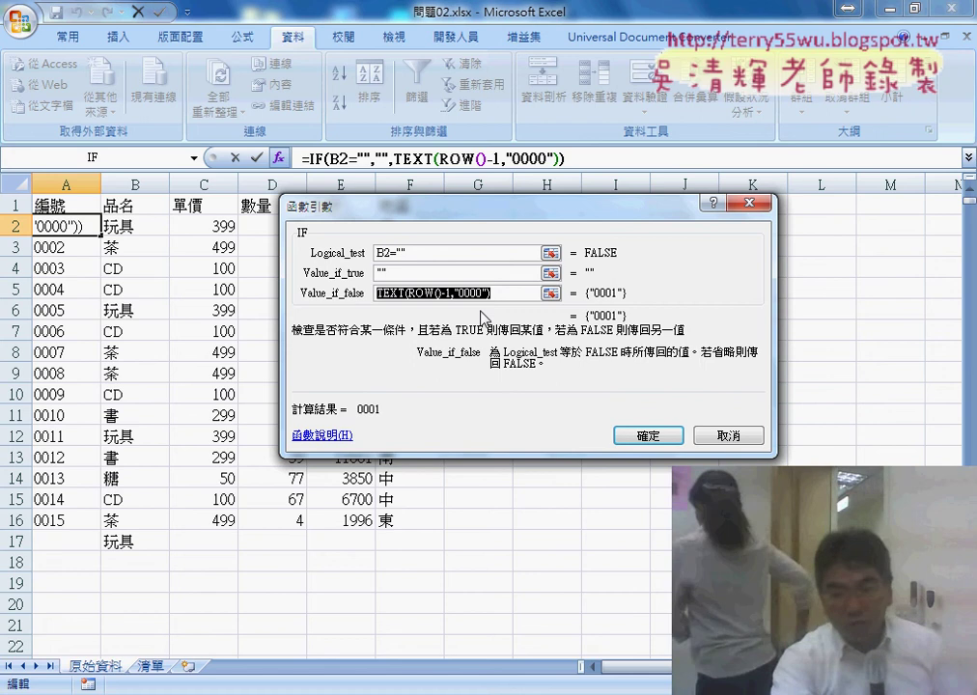
left_click(664, 441)
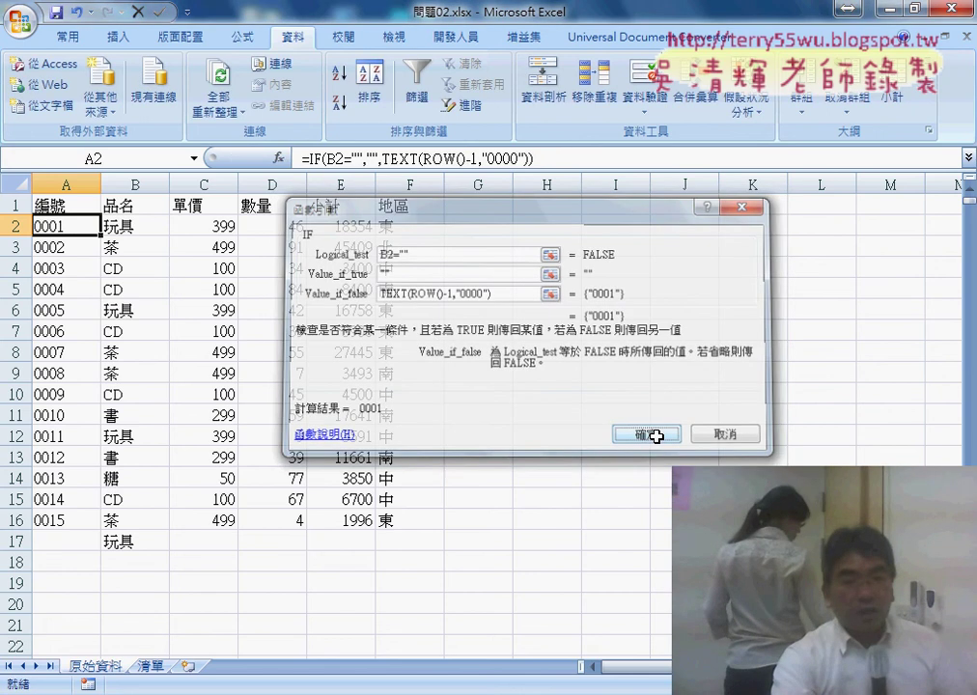
left_click(664, 441)
Fill A2's ID formula down column A to row 30
left_click_drag(101, 235, 100, 547)
scroll(295, 556, "down", 3)
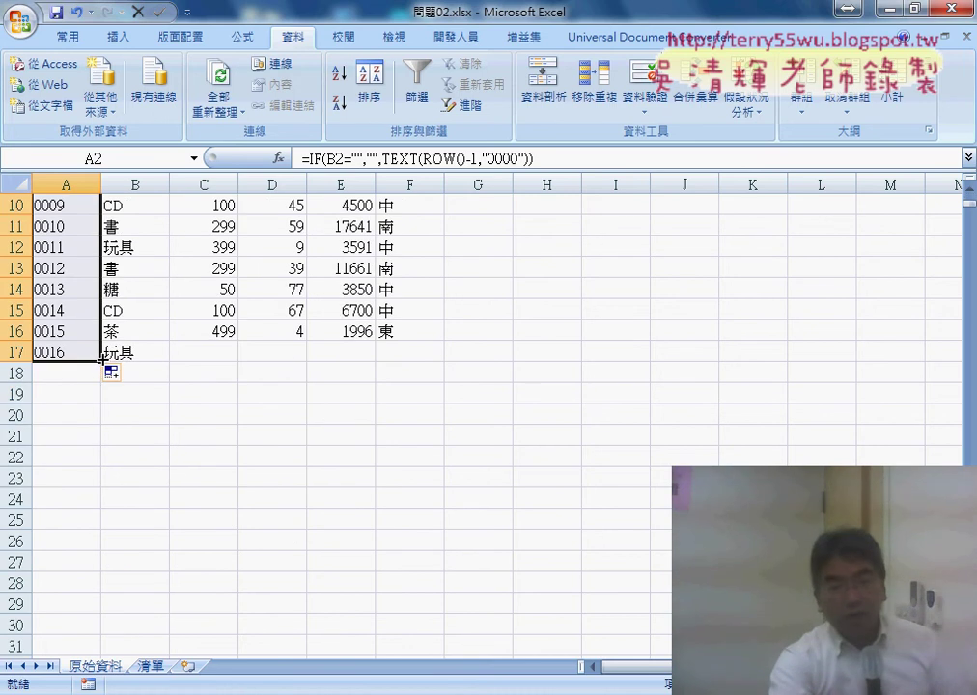
left_click_drag(101, 360, 100, 630)
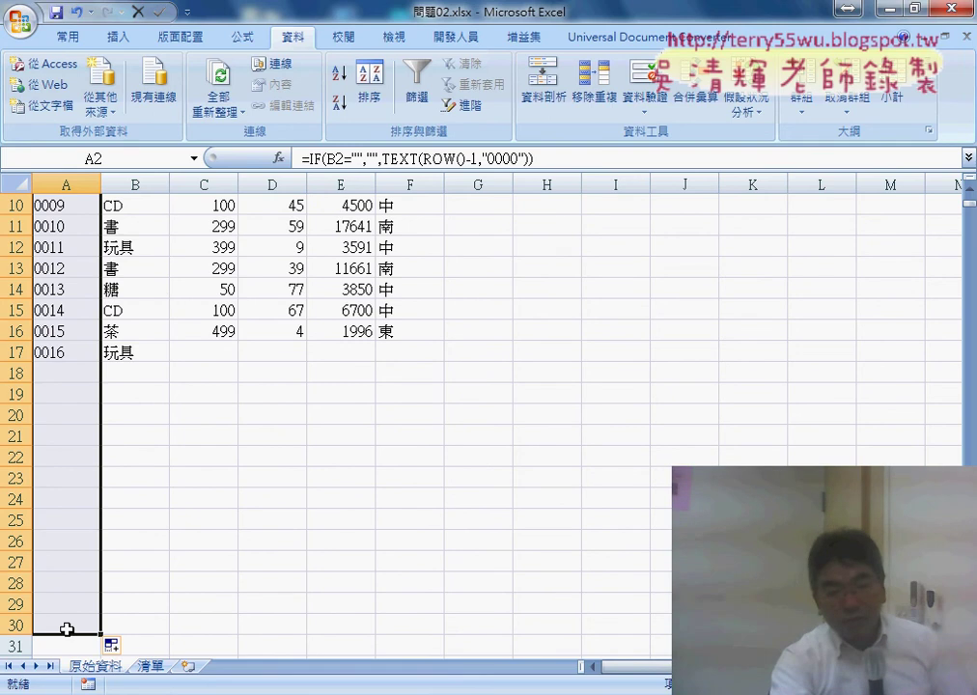
Choose 玩具 in B18 and CD in B19 from the product dropdowns, which assigns IDs 0017 and 0018
left_click(139, 372)
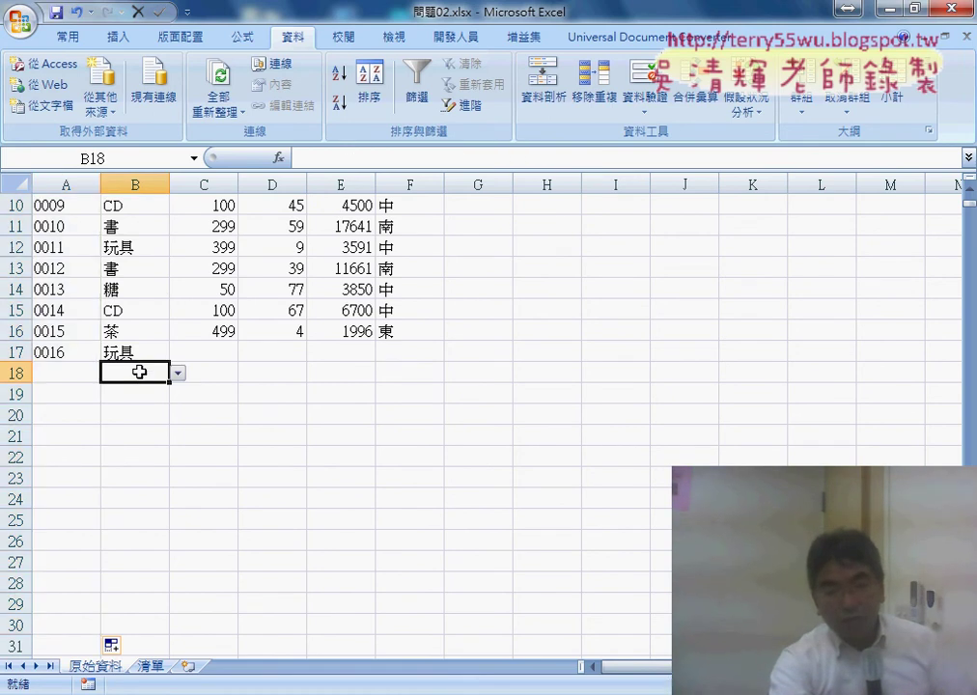
left_click(77, 372)
left_click(141, 375)
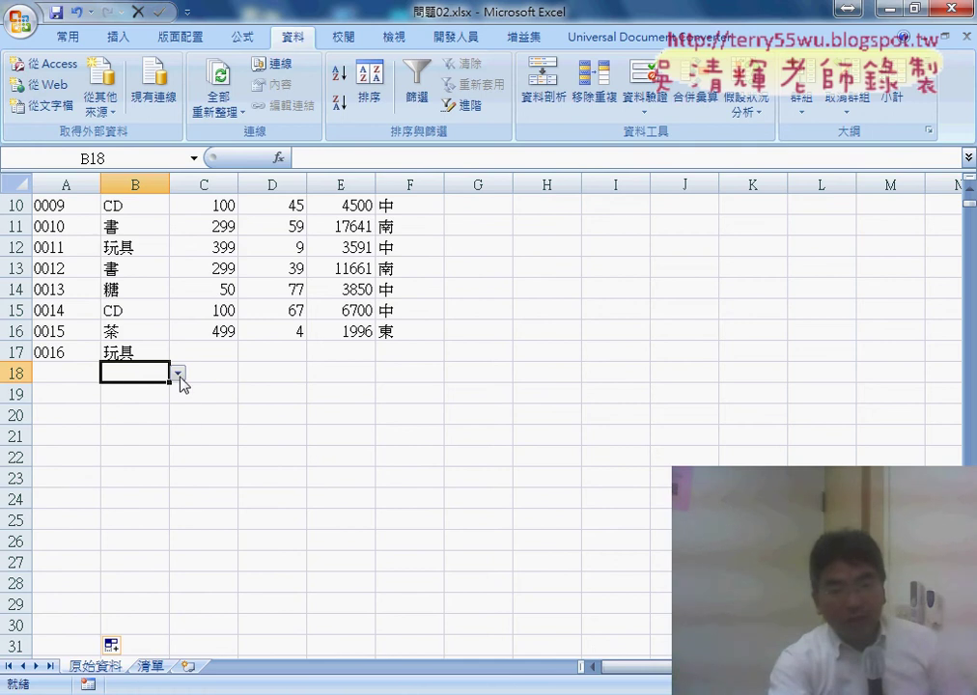
left_click(179, 375)
left_click(165, 390)
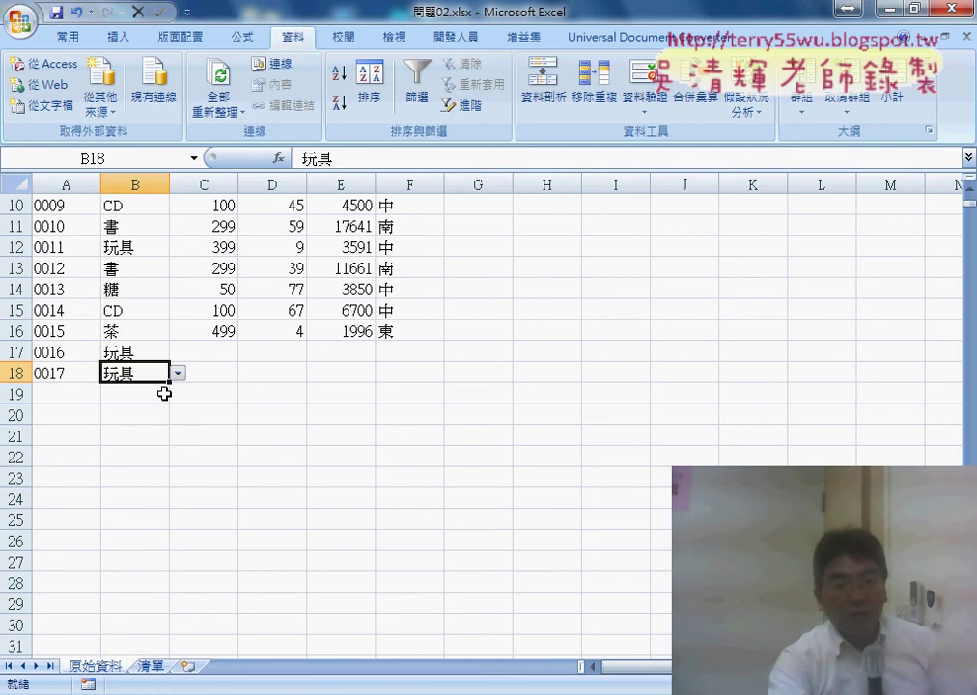
left_click(149, 394)
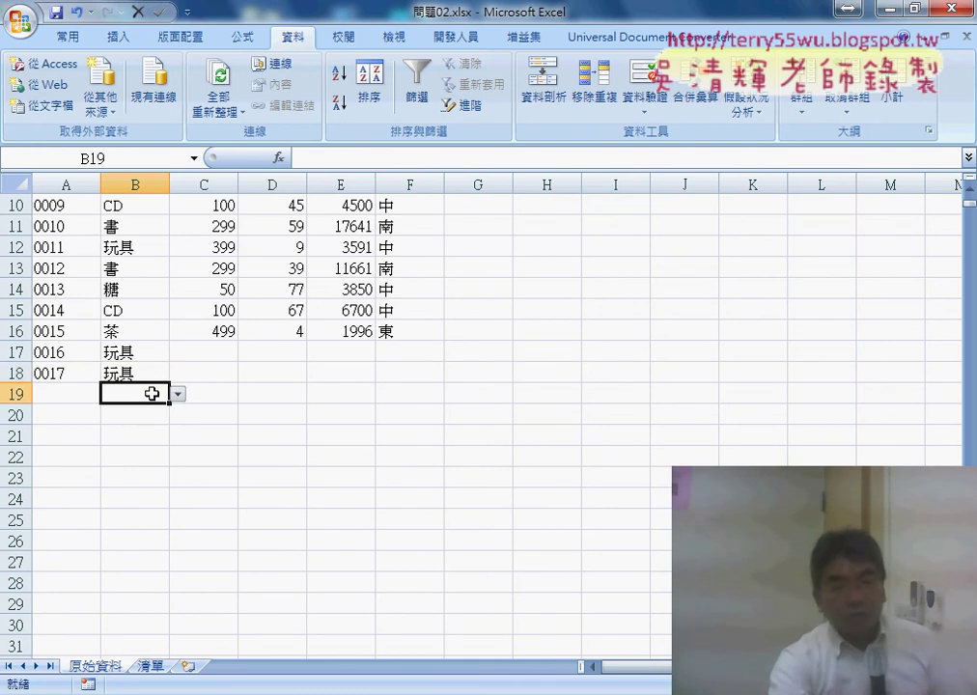
left_click(178, 394)
left_click(158, 434)
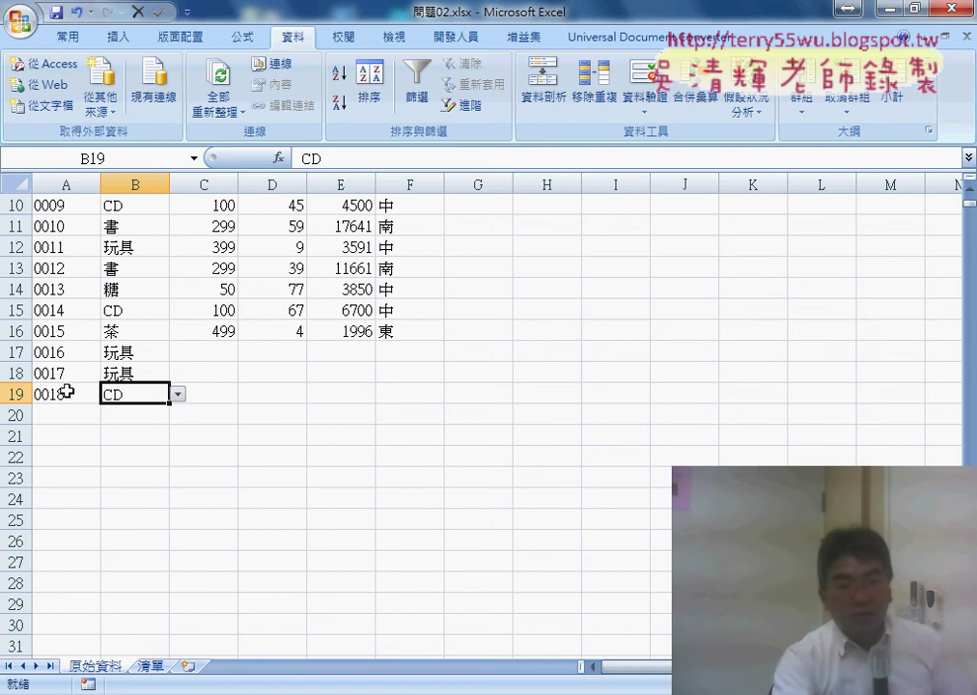
left_click(129, 353)
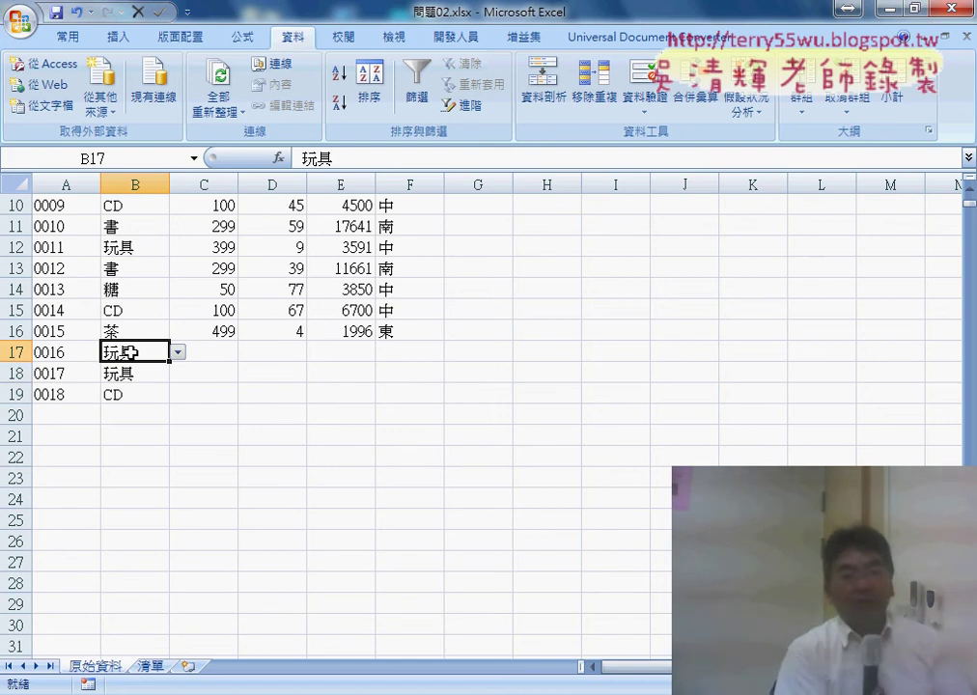
left_click(66, 353)
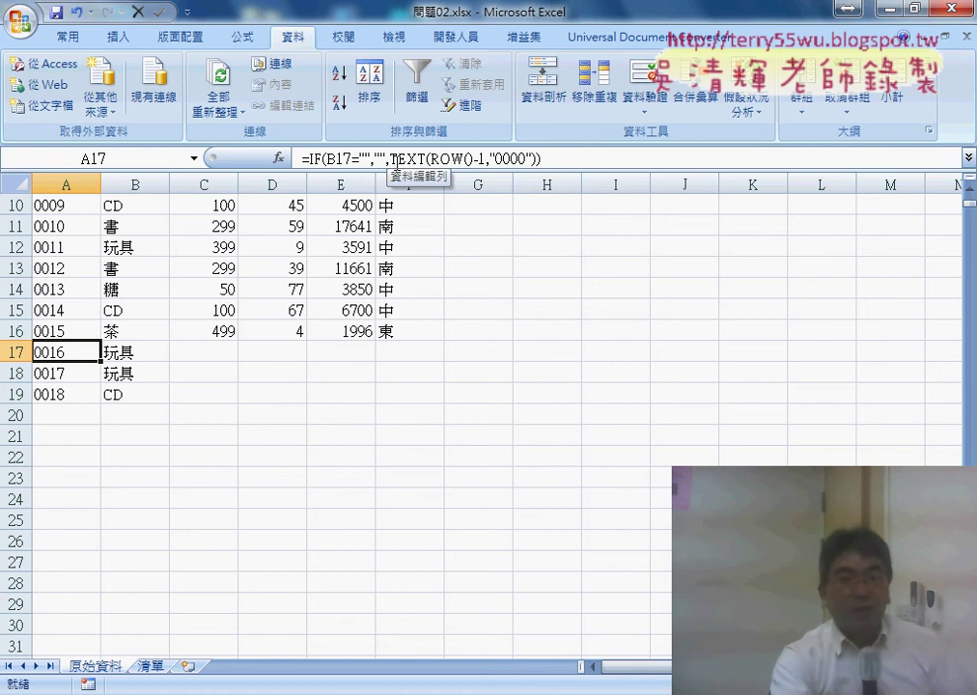
scroll(186, 272, "up", 1)
scroll(186, 272, "up", 2)
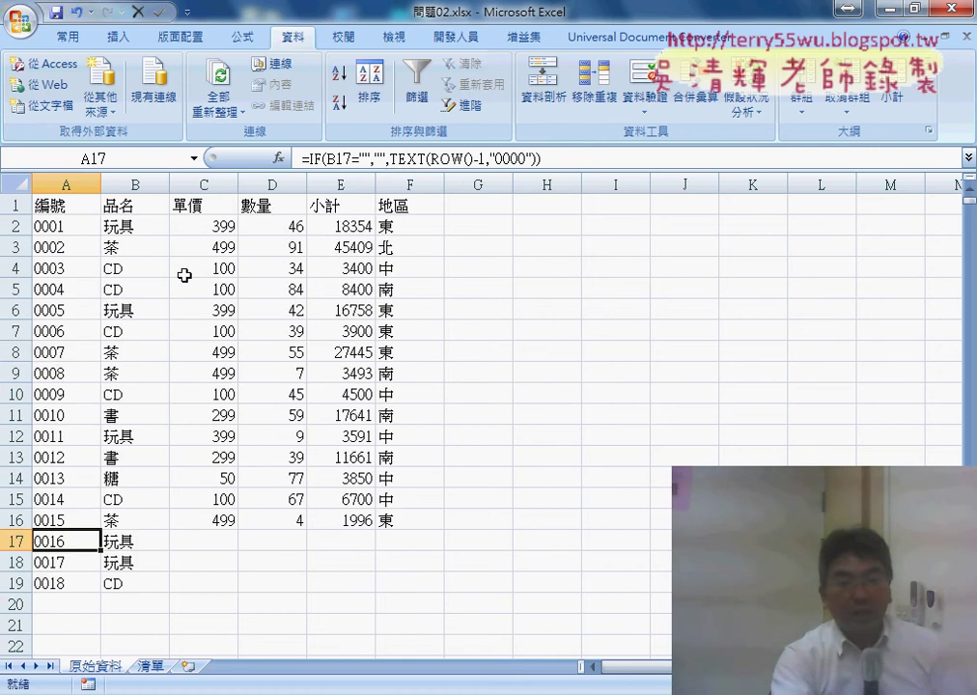
scroll(66, 220, "down", 1)
scroll(62, 221, "up", 1)
left_click(64, 225)
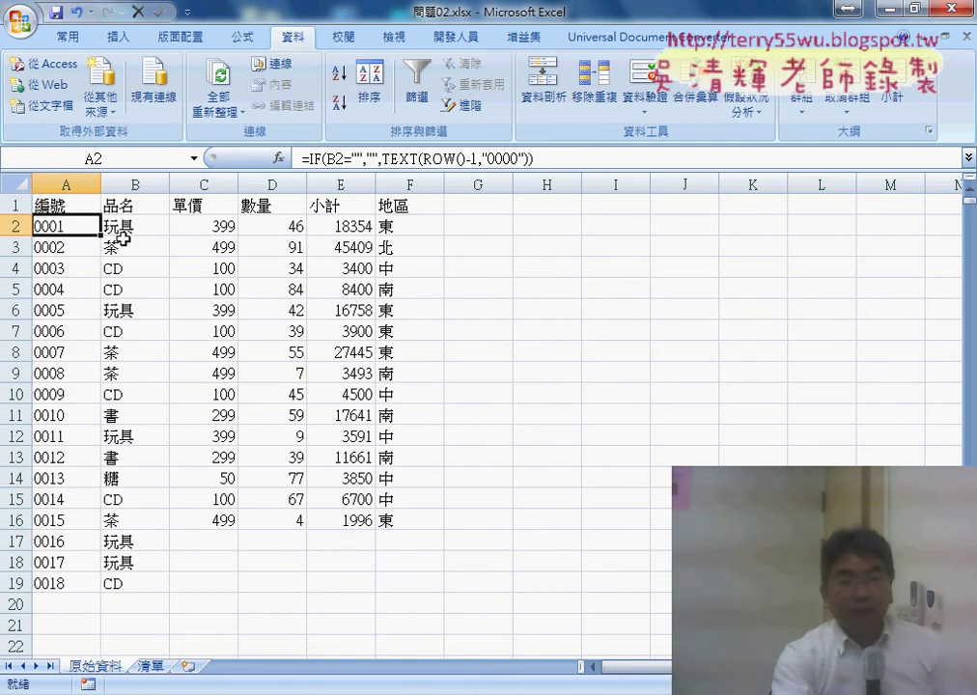
left_click(307, 159)
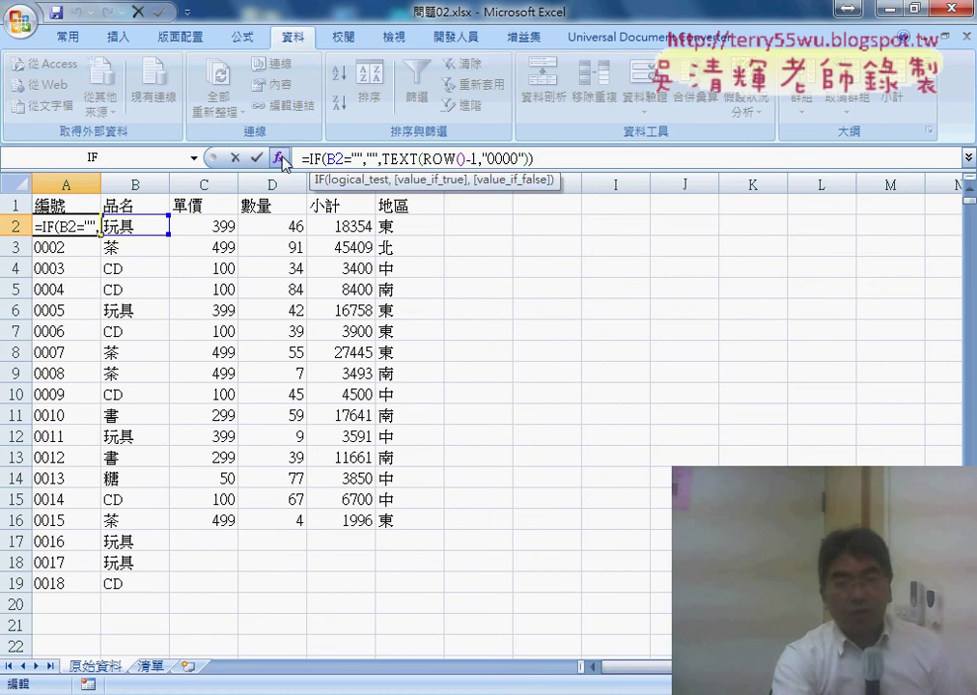
left_click(280, 158)
left_click_drag(490, 292, 377, 292)
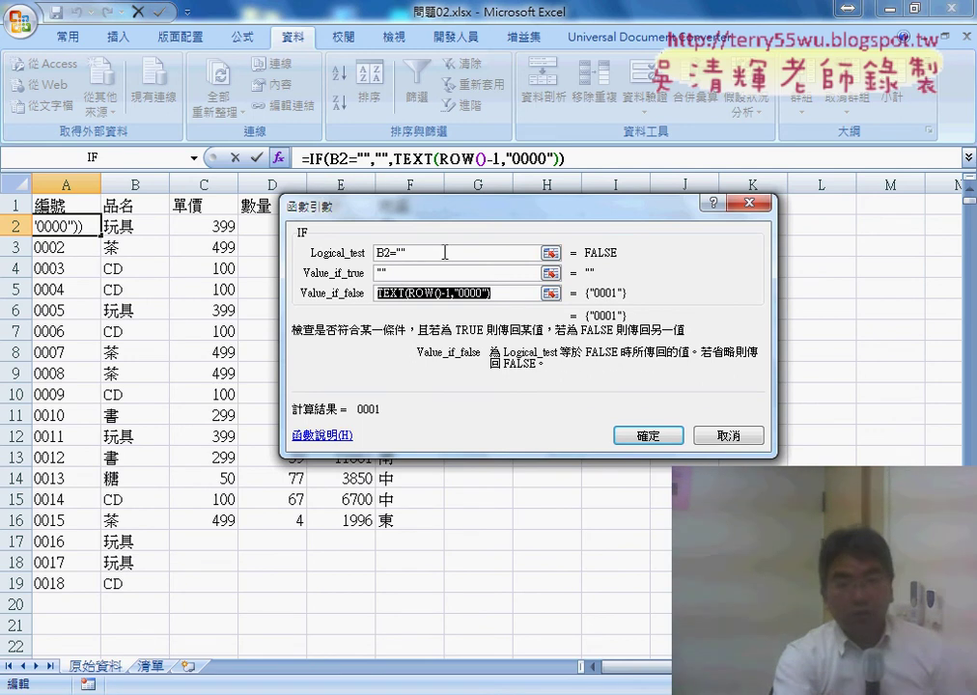
key("shift+Tab")
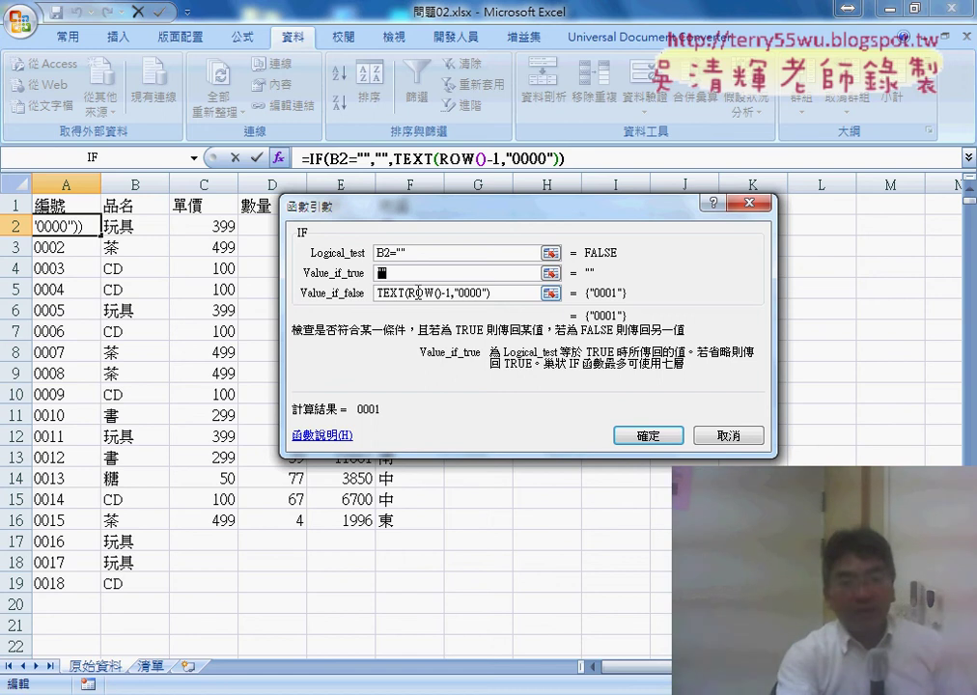
left_click(722, 438)
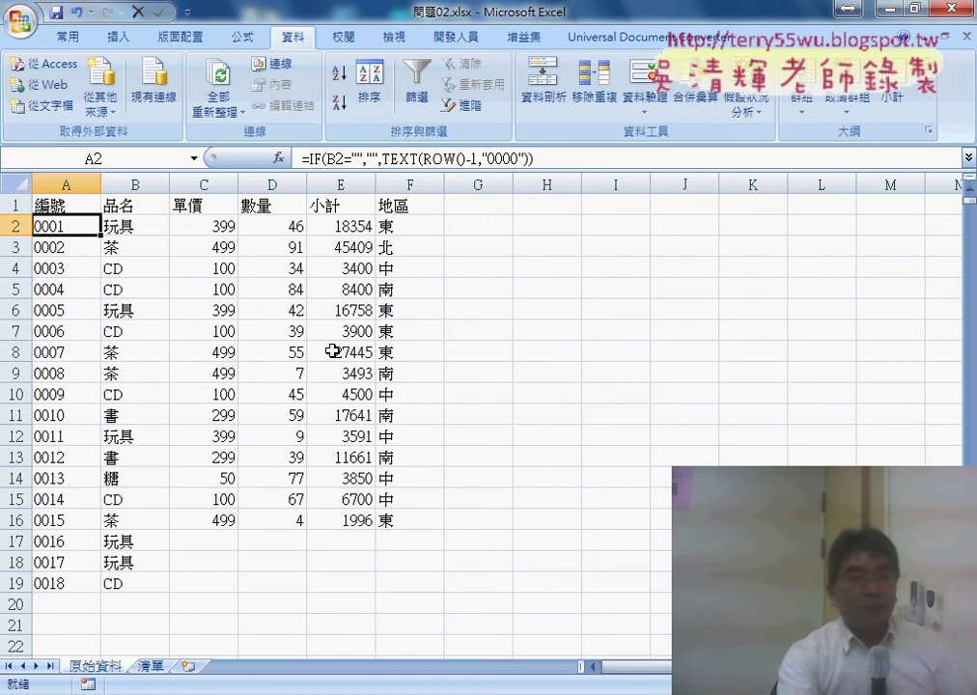
left_click(213, 226)
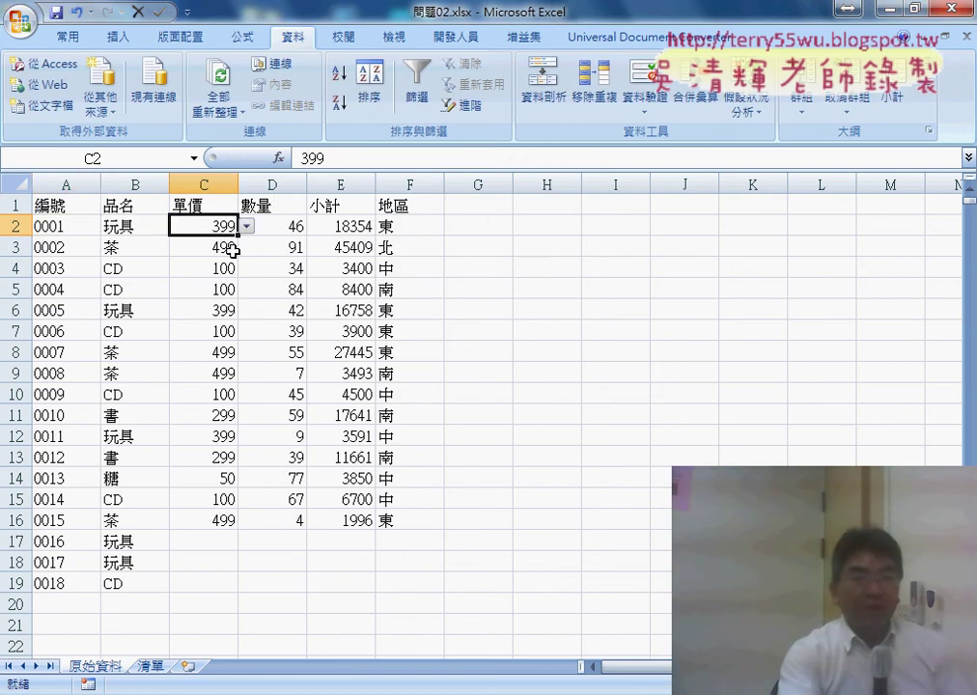
left_click(126, 228)
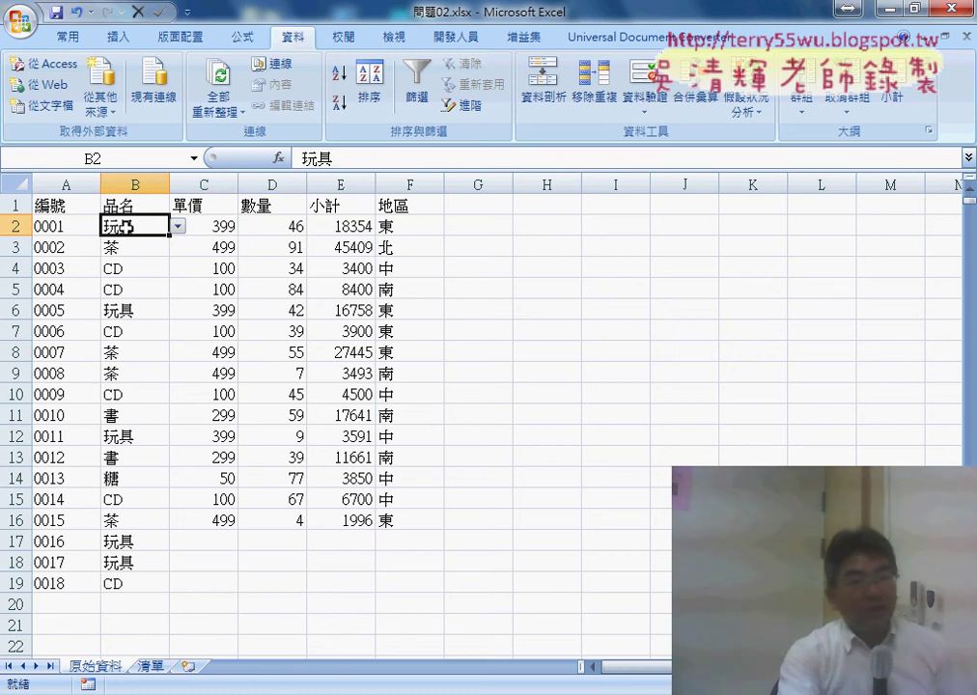
Check the 品名對照表 table on the 清單 sheet, then clear the typed unit prices in C2:C16
left_click(209, 221)
left_click(150, 666)
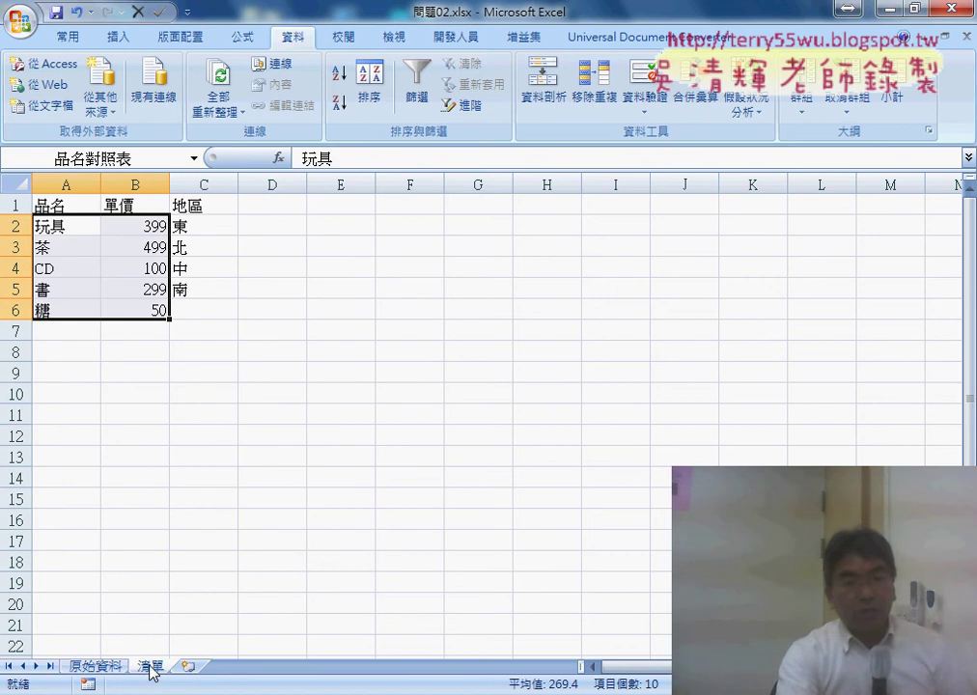
left_click_drag(60, 226, 140, 305)
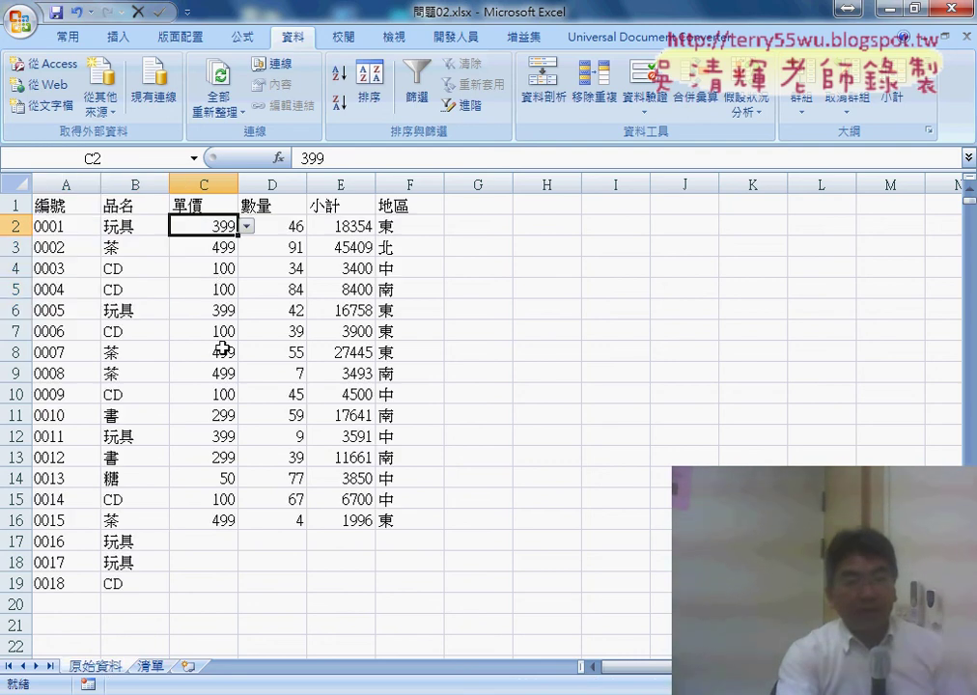
mouse_move(205, 236)
left_mouse_down()
mouse_move(198, 222)
mouse_move(193, 515)
left_mouse_up()
key("Delete")
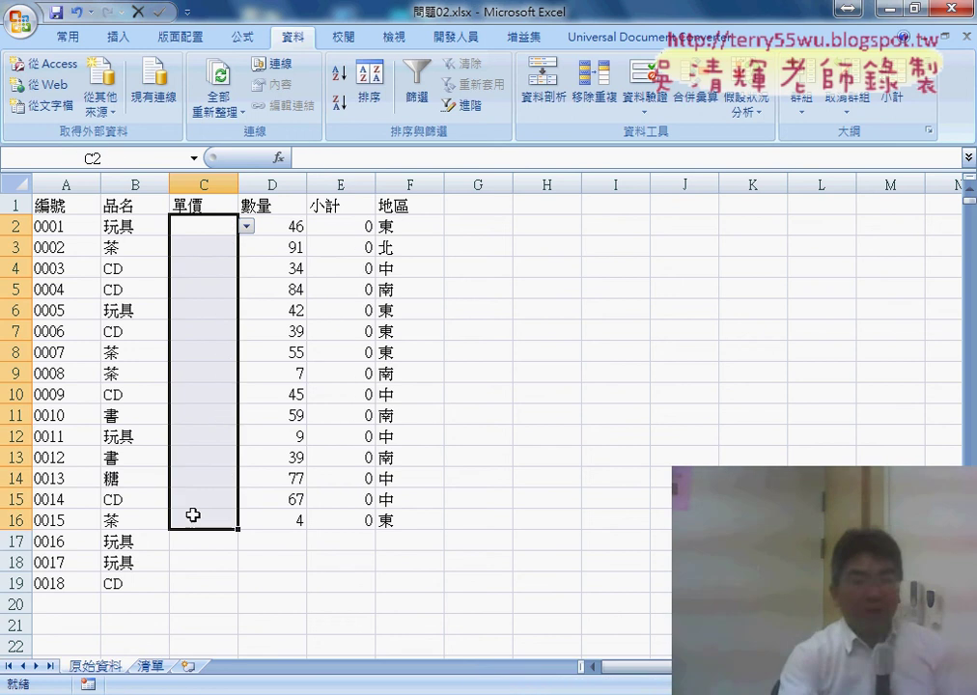
Insert a VLOOKUP function into C2 from the 檢視與參照 category
left_click(220, 232)
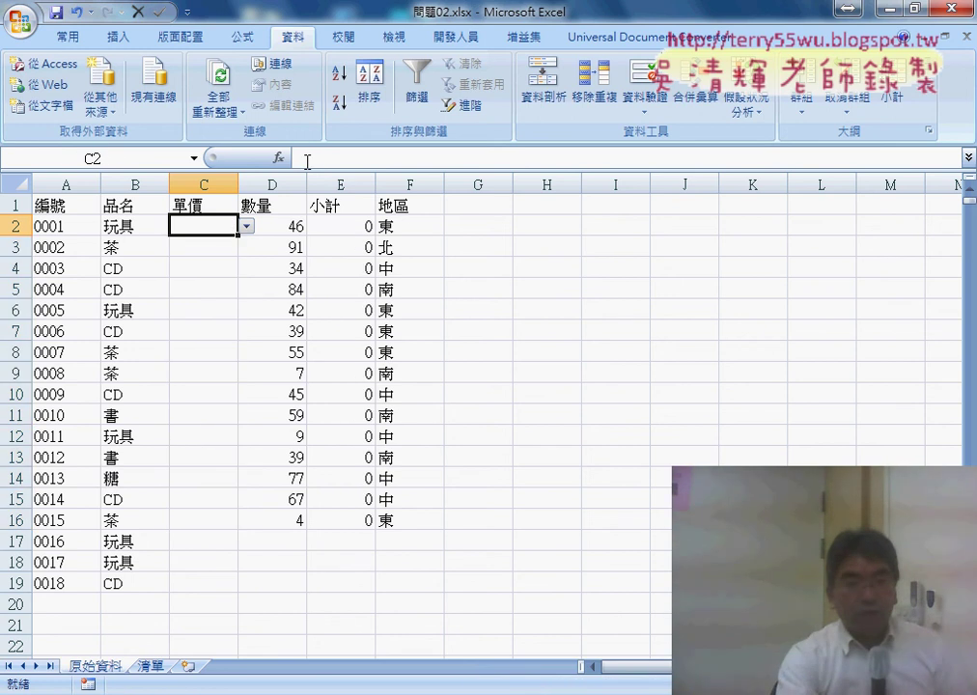
left_click(278, 157)
left_click(535, 253)
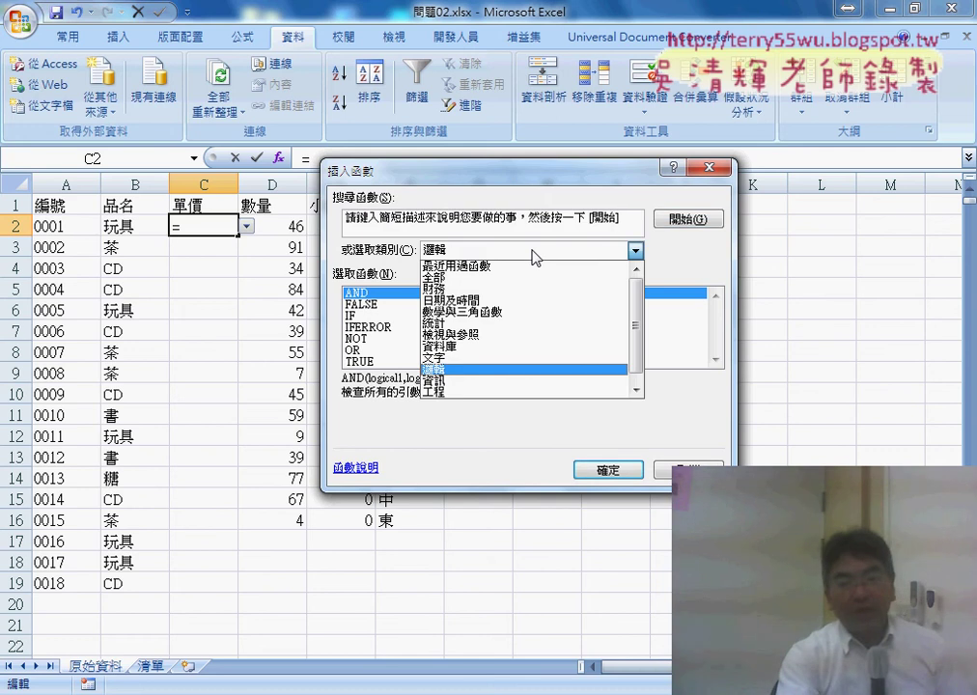
left_click(534, 340)
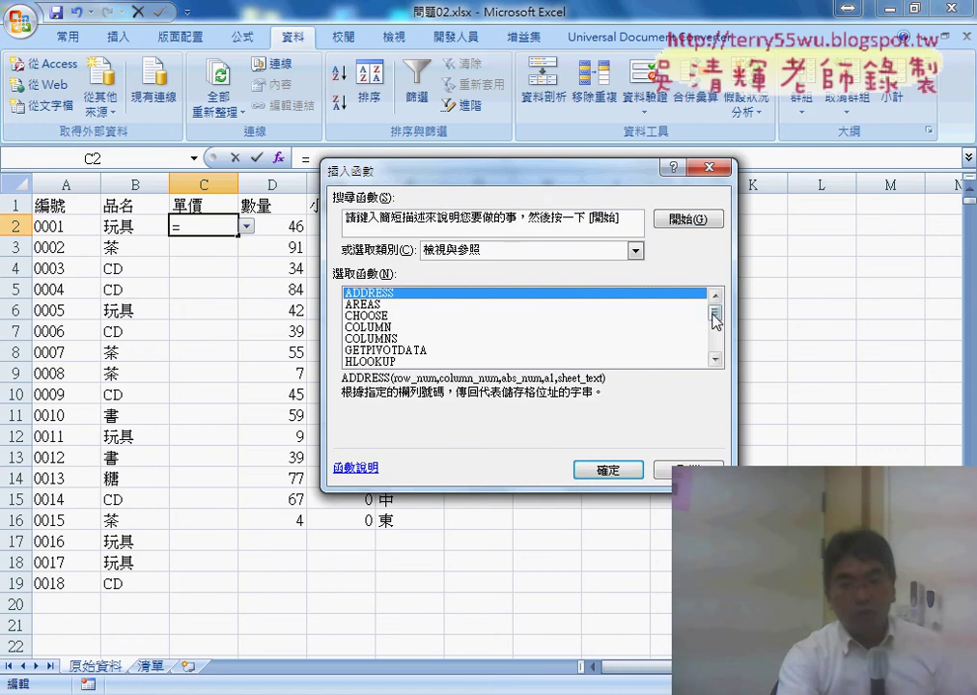
left_click_drag(715, 321, 715, 346)
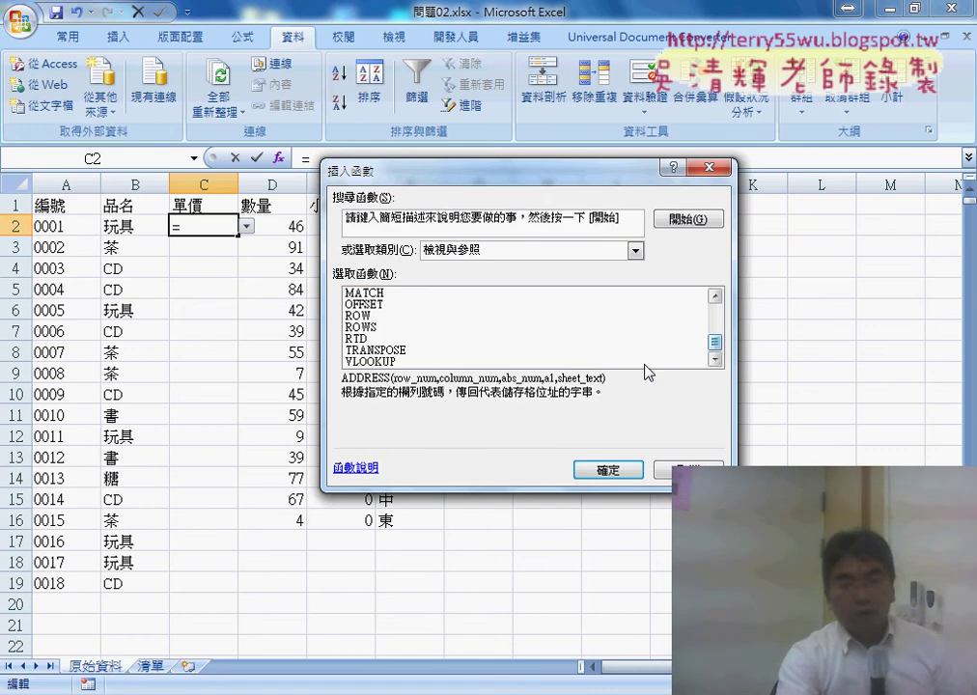
double_click(381, 361)
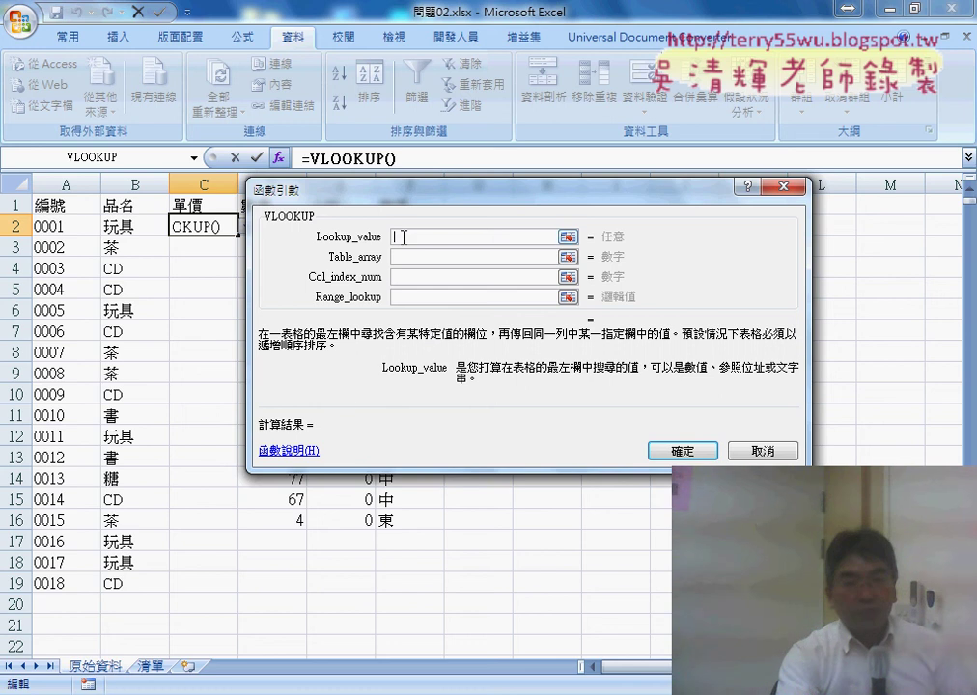
Fill in VLOOKUP with B2, 品名對照表, column 2 and match type 0, so C2 shows 399
left_click(133, 226)
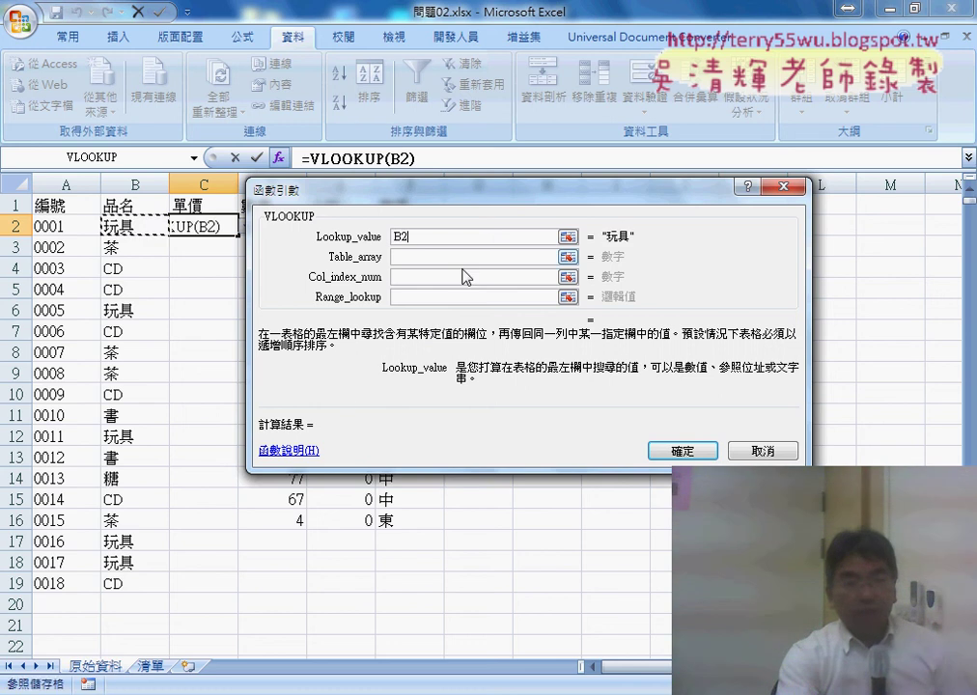
left_click(433, 257)
key("F3")
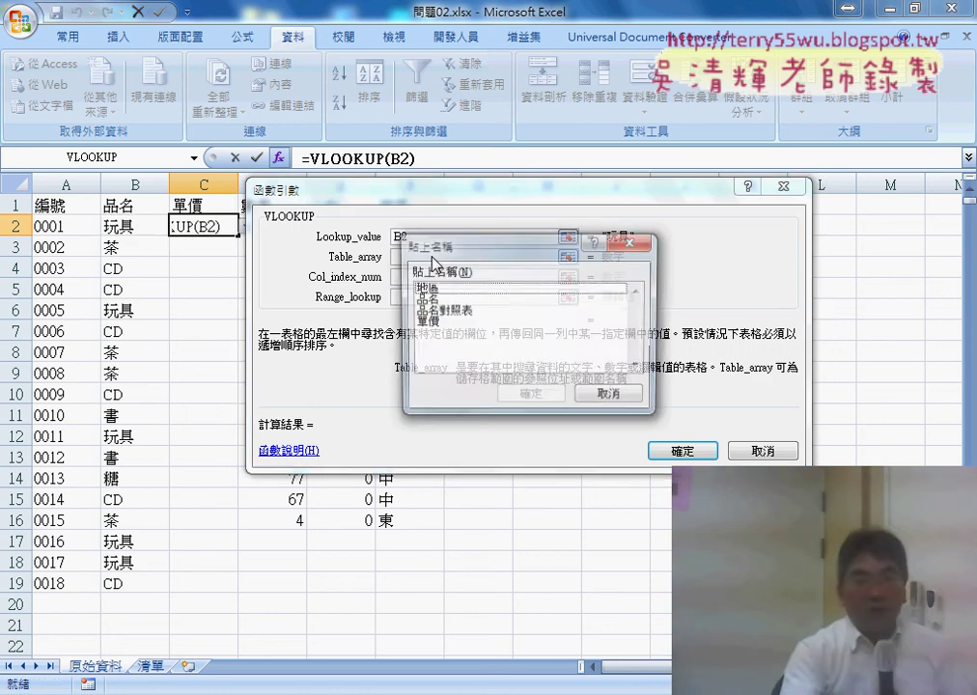
double_click(451, 310)
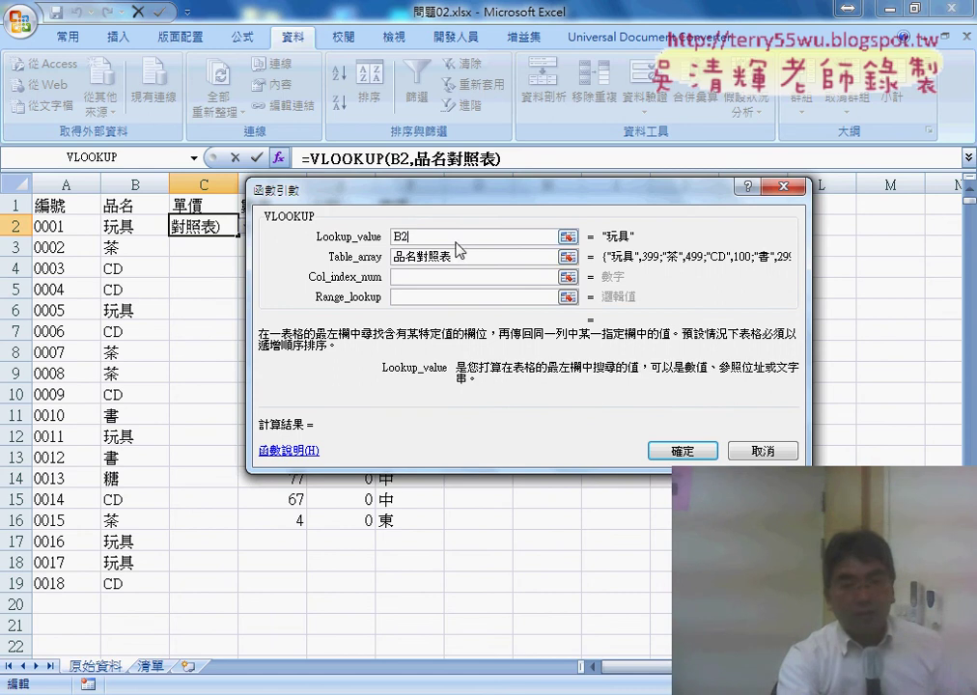
left_click(461, 255)
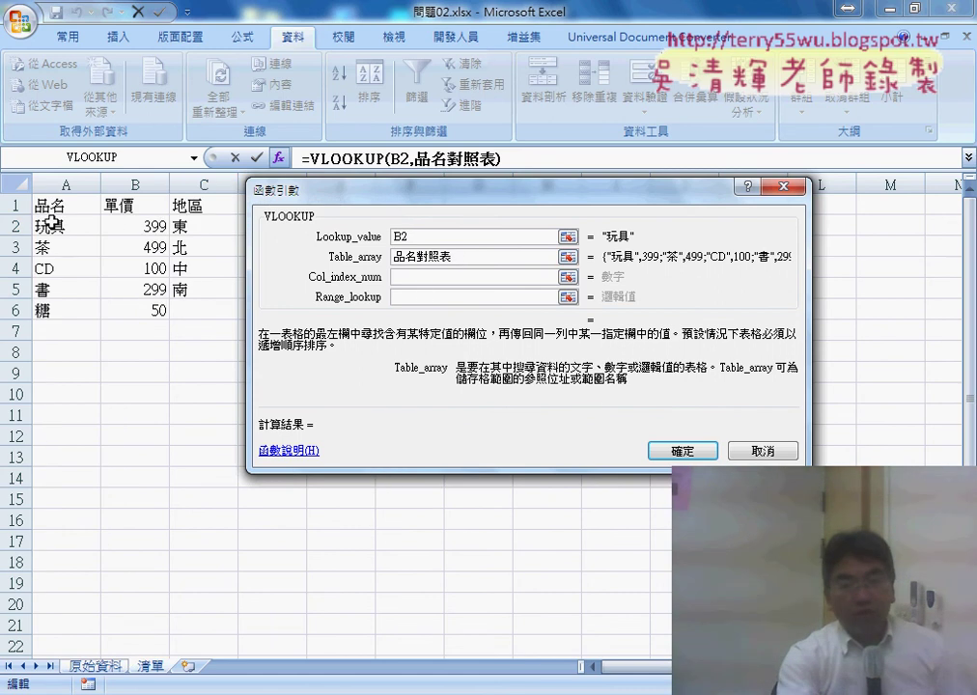
left_click(424, 277)
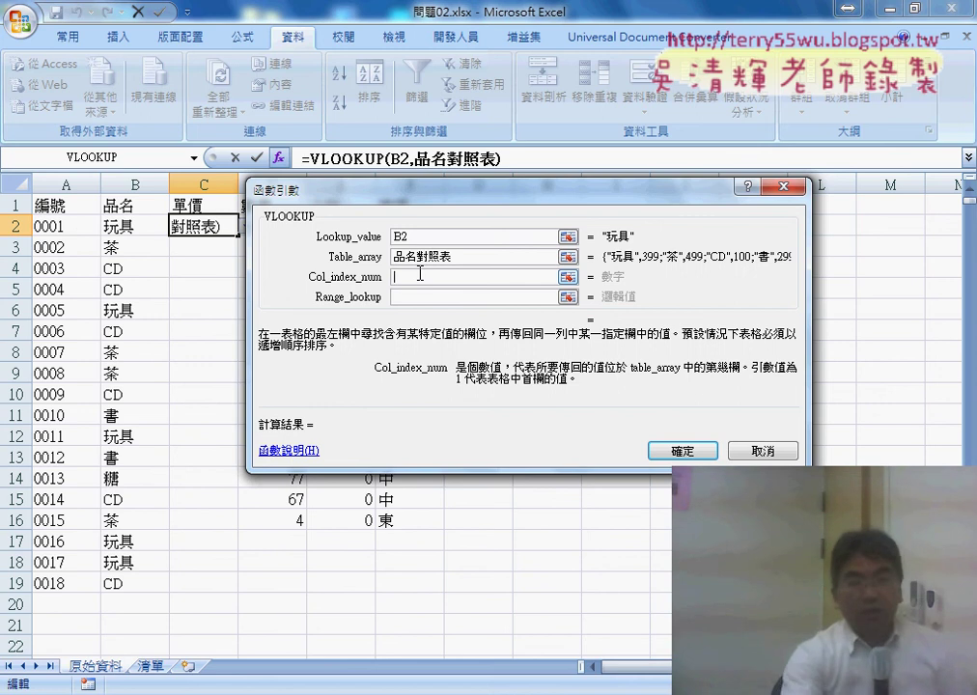
left_click(459, 258)
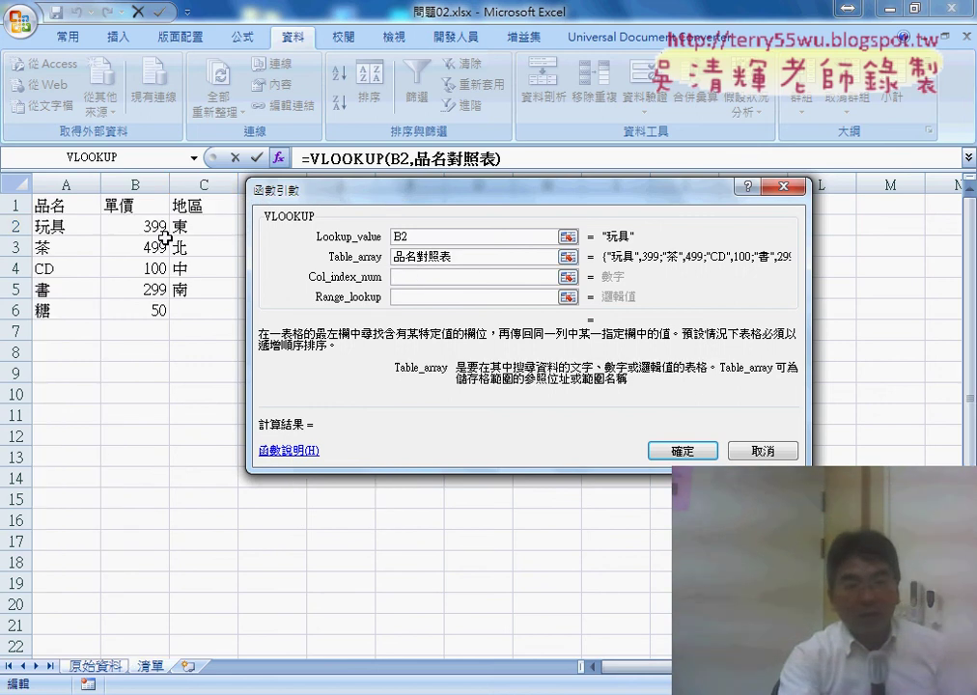
left_click(406, 276)
type("2")
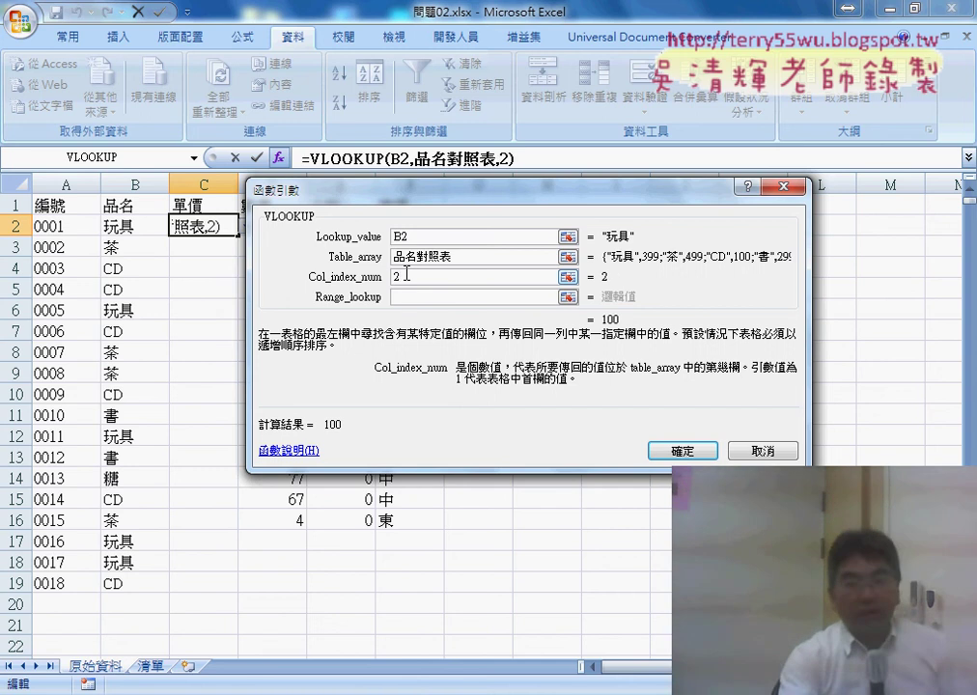
left_click(413, 294)
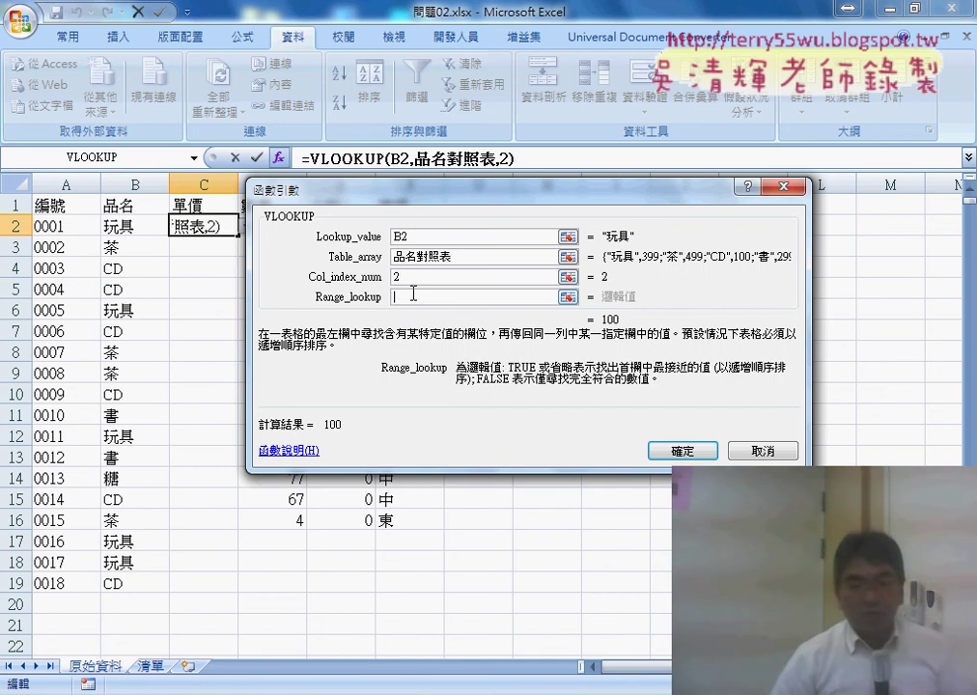
type("0")
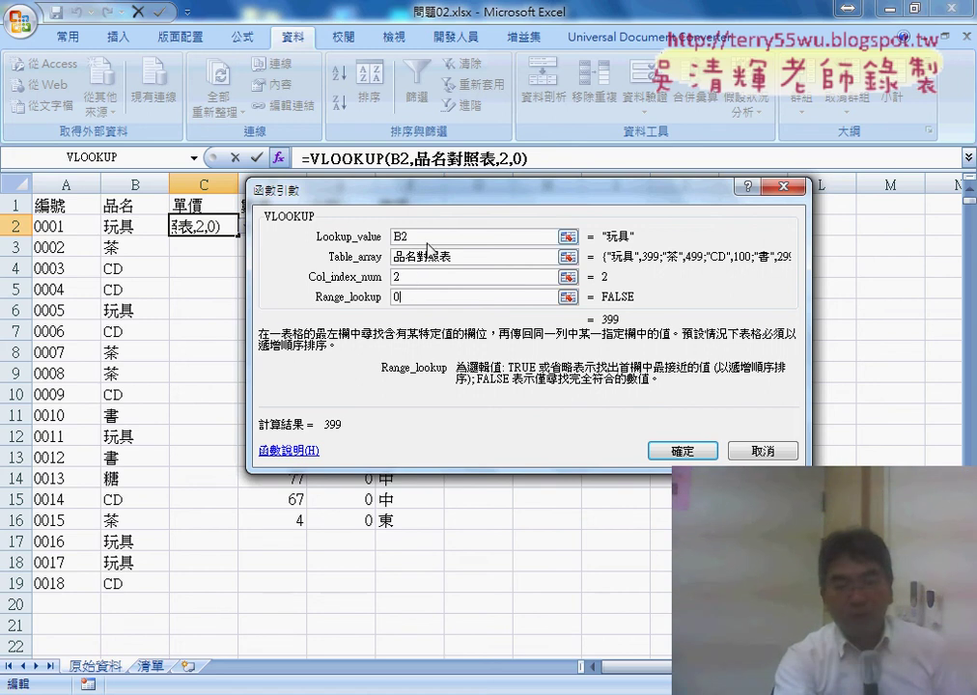
left_click(678, 451)
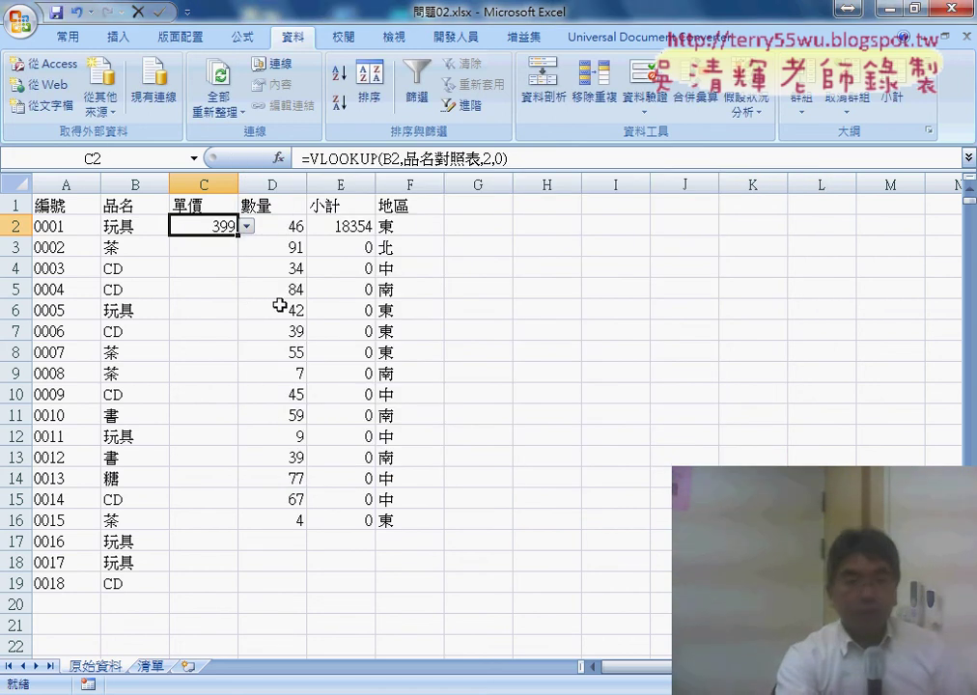
Fill the price formula down to C22, where rows 20–22 show #N/A
double_click(238, 235)
scroll(246, 275, "down", 2)
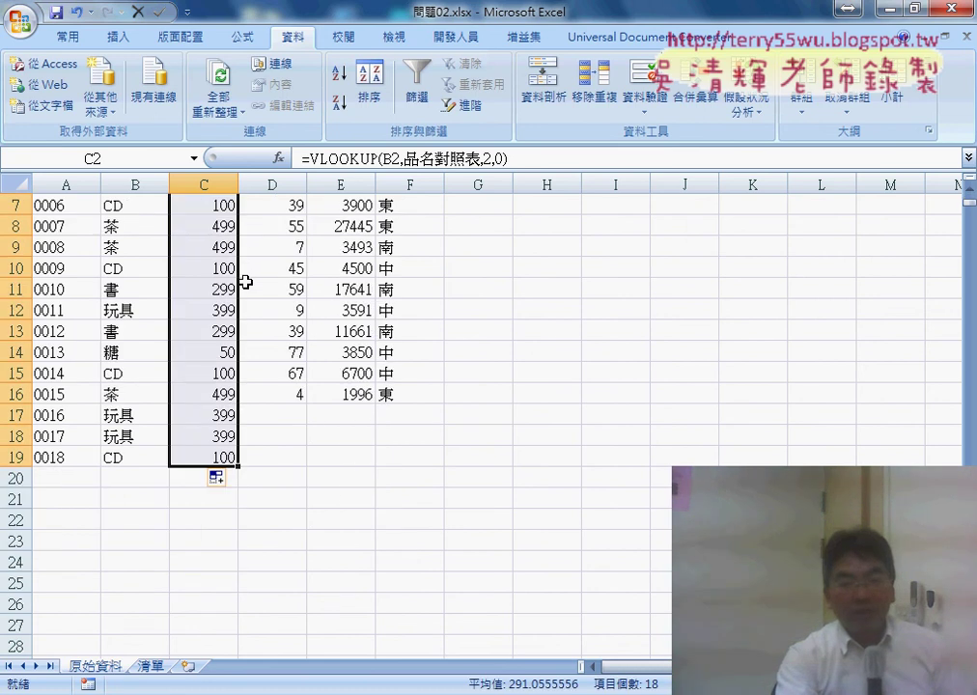
scroll(246, 338, "down", 1)
left_click_drag(242, 406, 236, 469)
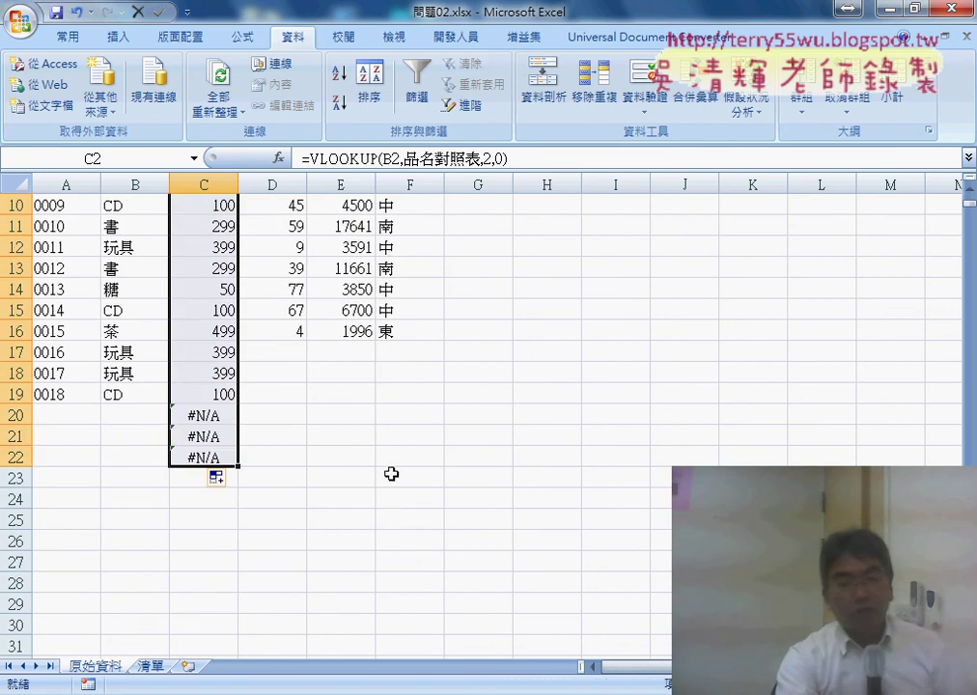
scroll(234, 415, "up", 3)
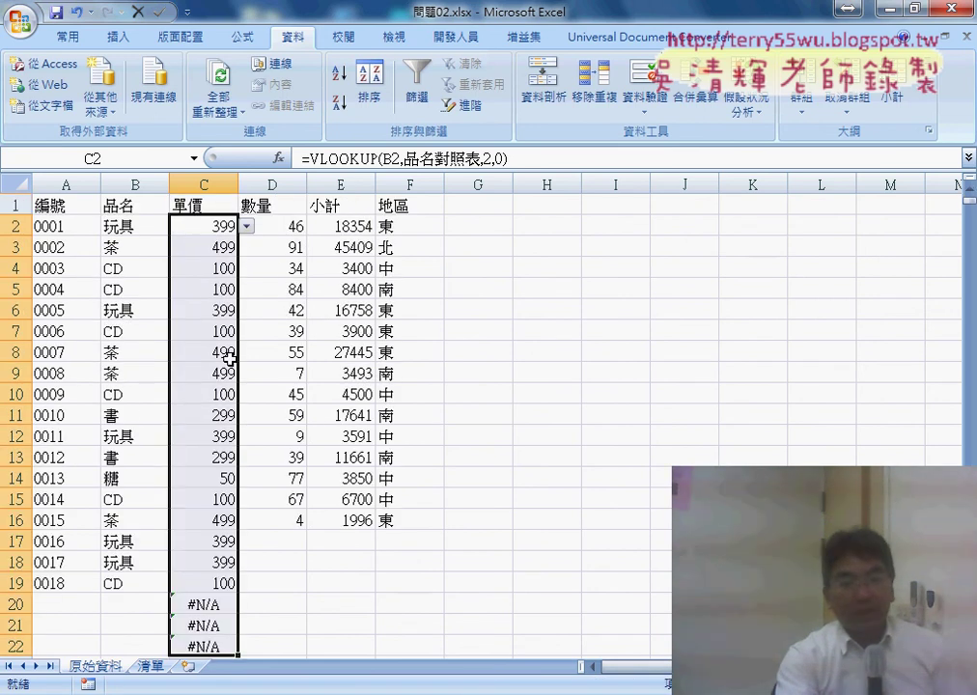
Cut the VLOOKUP expression out of C2's formula, leaving just =
left_click(211, 223)
left_click_drag(309, 158, 558, 159)
right_click(445, 157)
left_click(458, 164)
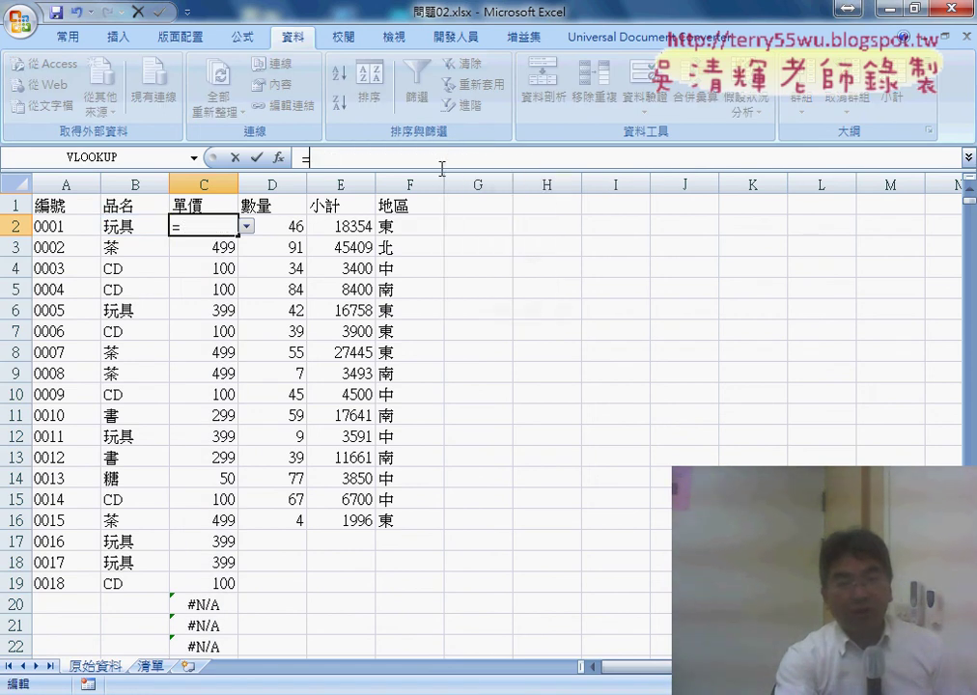
Insert IF with test B2="", true result "", and the pasted VLOOKUP as the false result
left_click(278, 158)
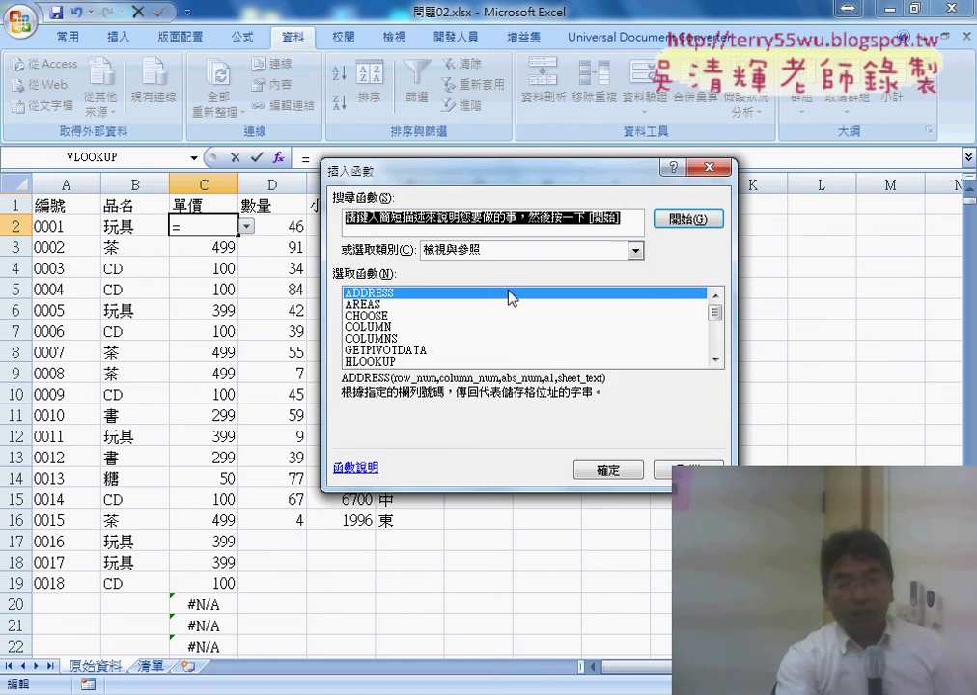
left_click(504, 251)
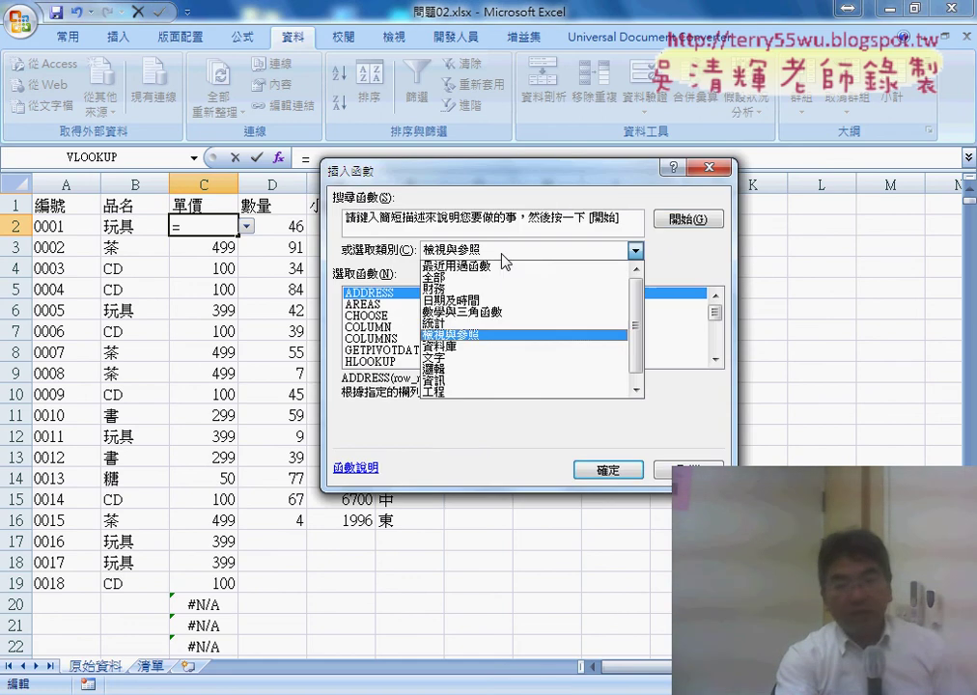
left_click(501, 369)
double_click(359, 316)
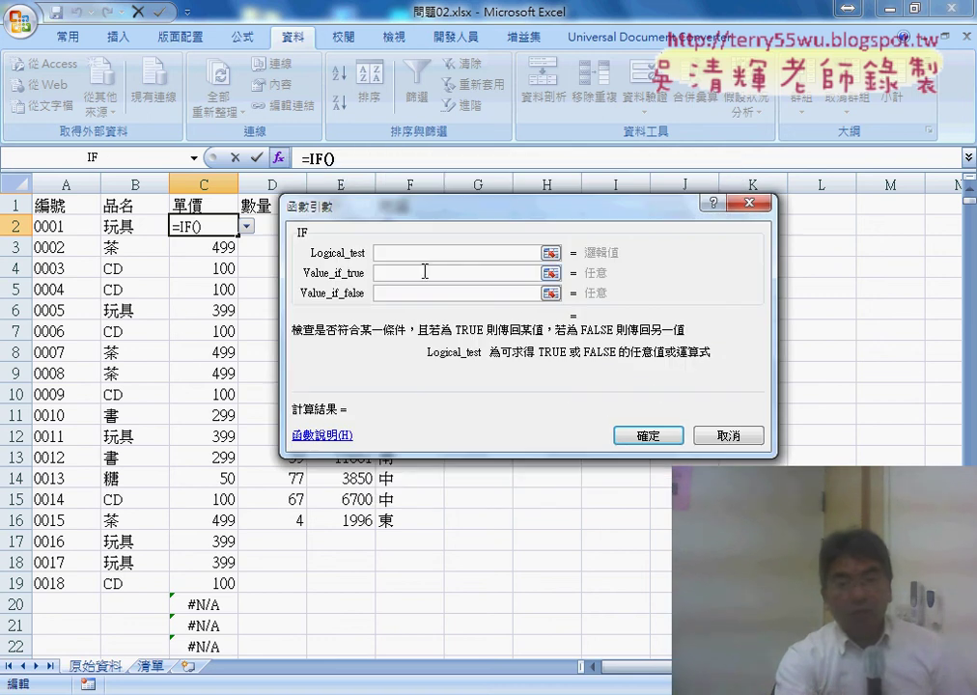
left_click(132, 226)
type("=")
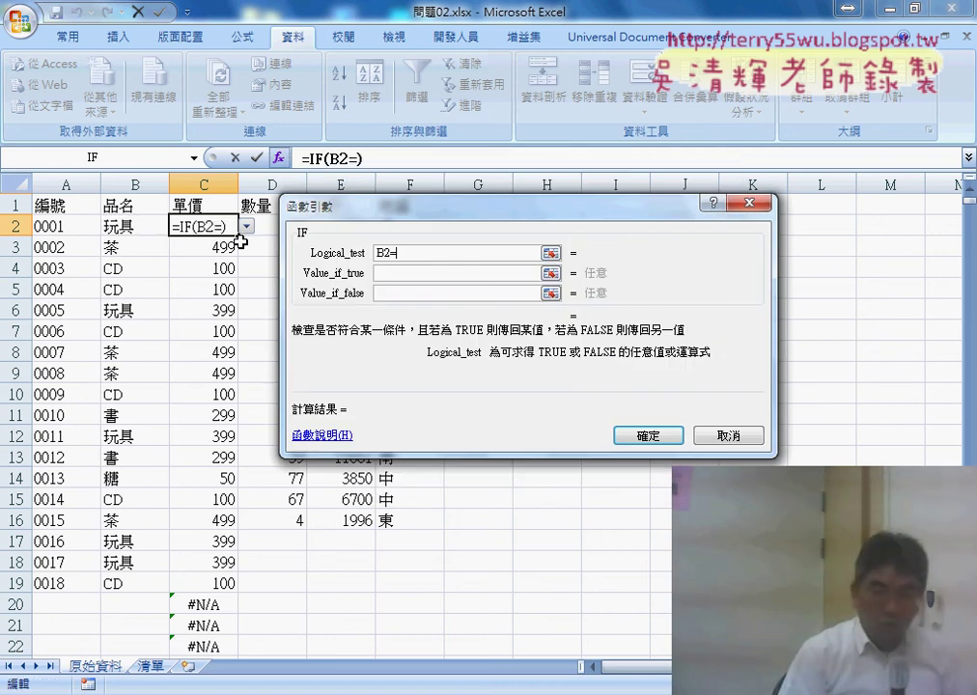
type("\"\"")
key("Tab")
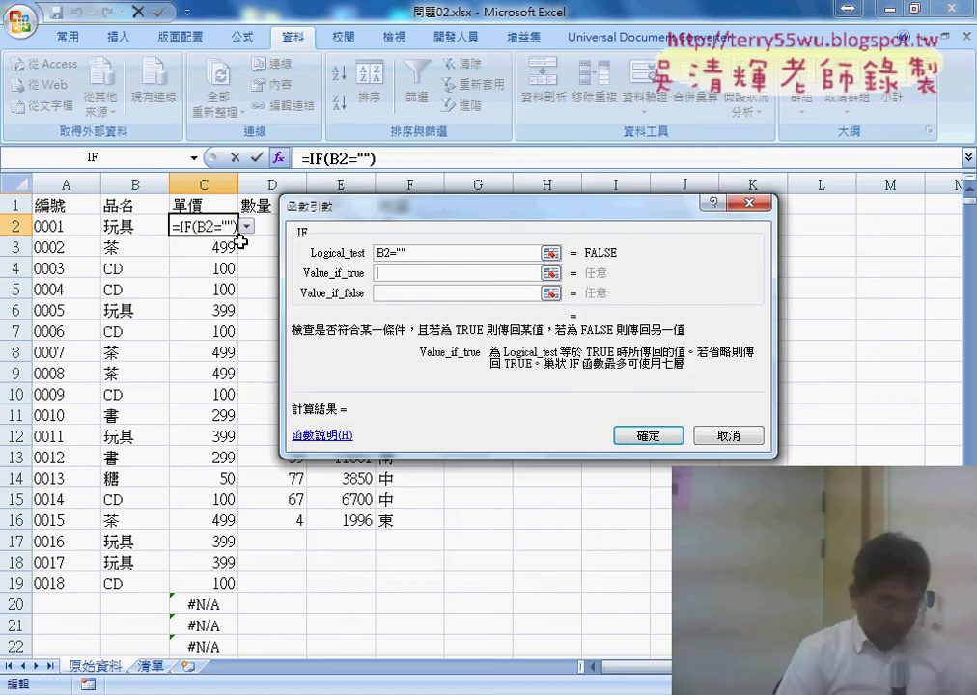
type("\"\"")
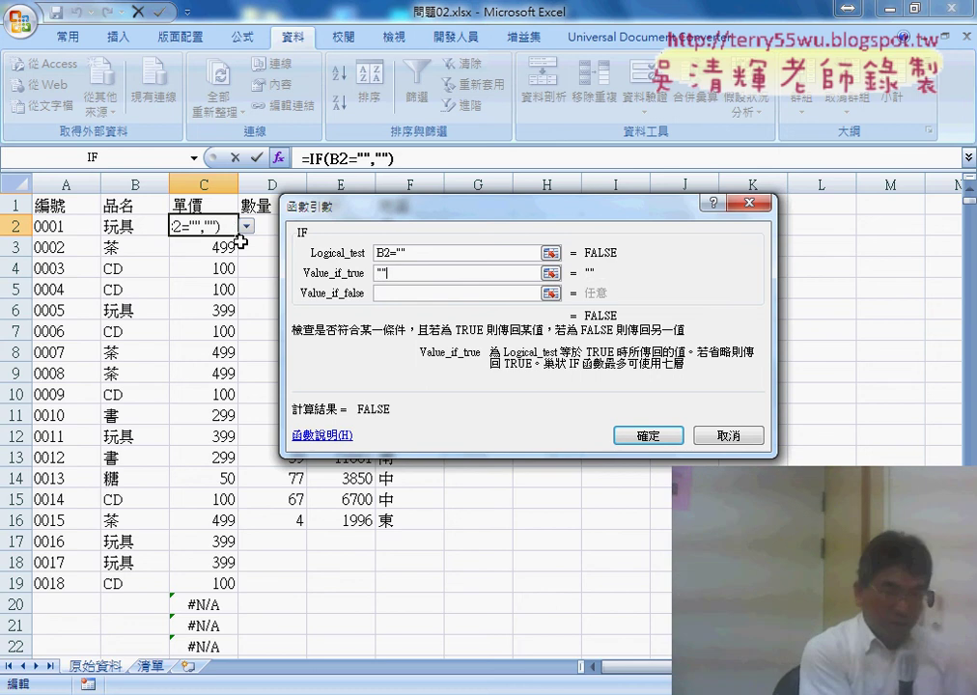
key("Tab")
key("ctrl+v")
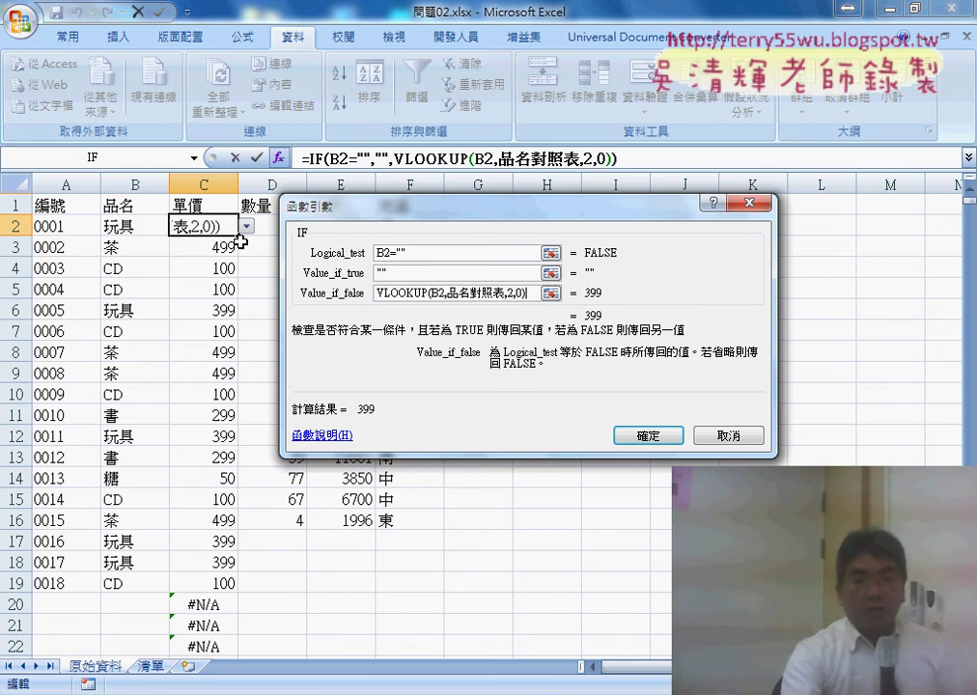
Confirm the IF price formula and fill it down, checking that C20 now stays blank
left_click(648, 435)
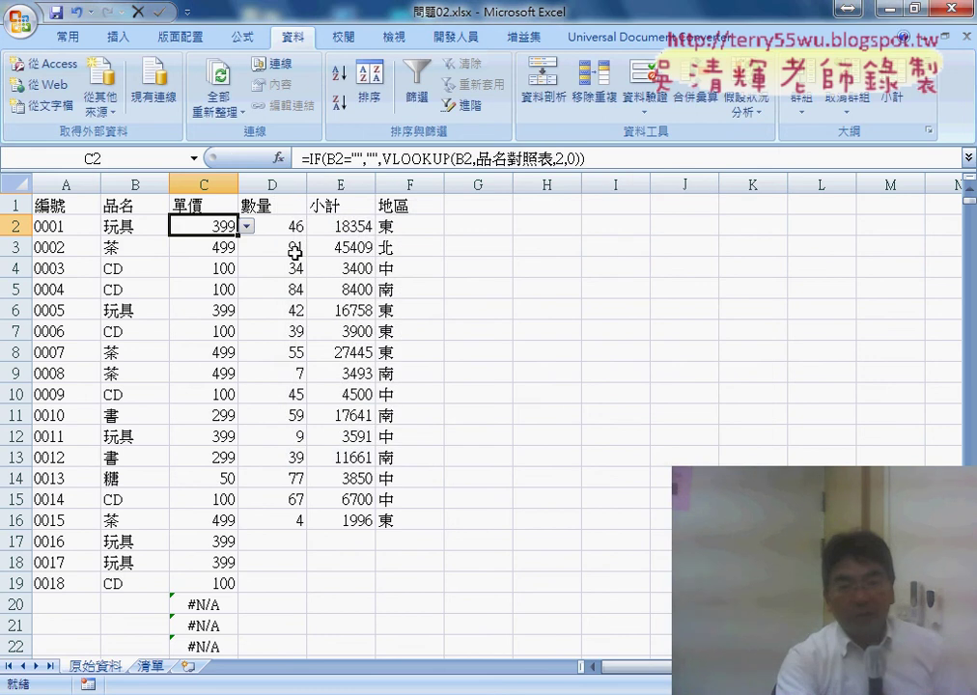
double_click(237, 233)
scroll(227, 405, "down", 3)
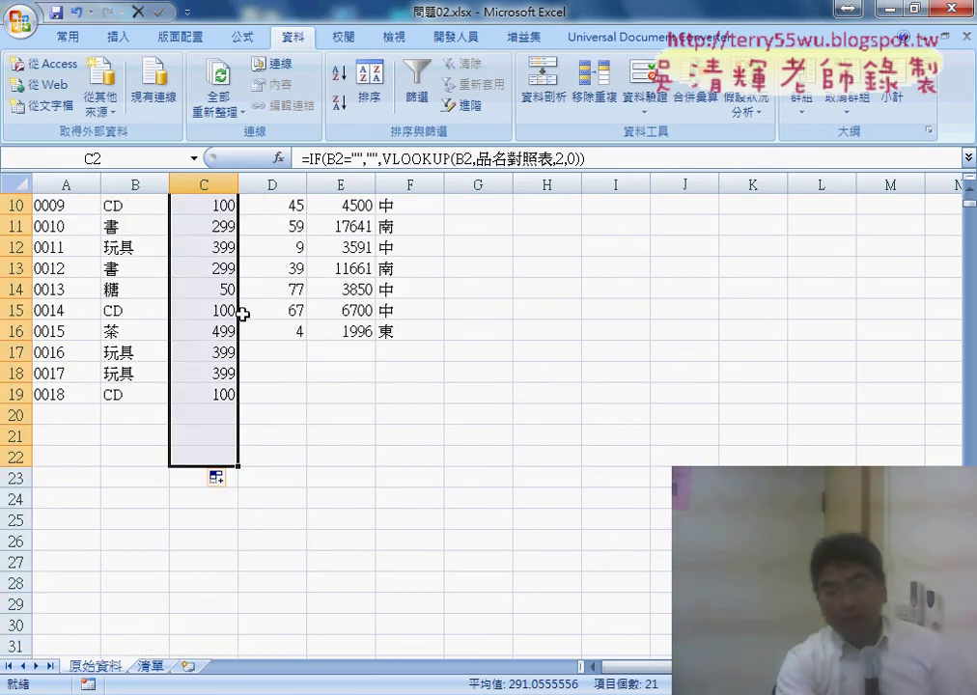
left_click(199, 415)
left_click(131, 415)
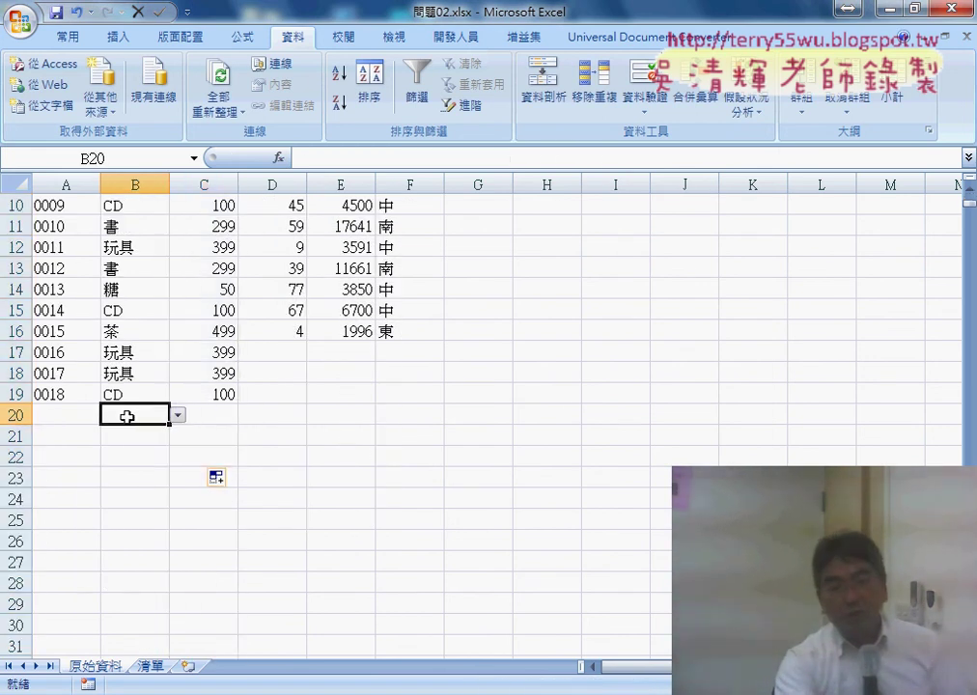
left_click(221, 416)
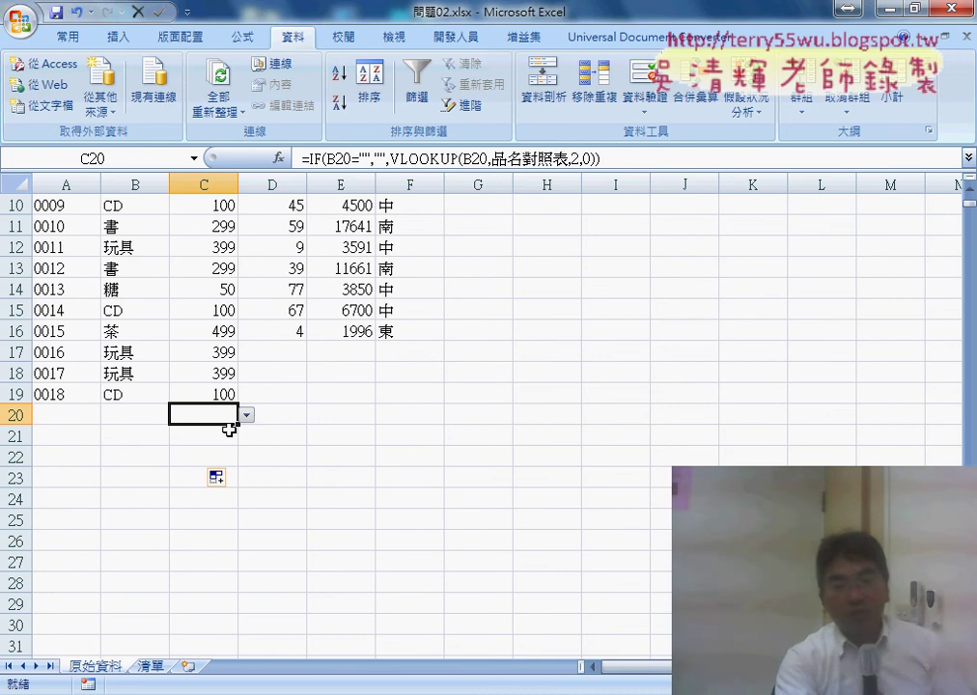
scroll(237, 424, "up", 3)
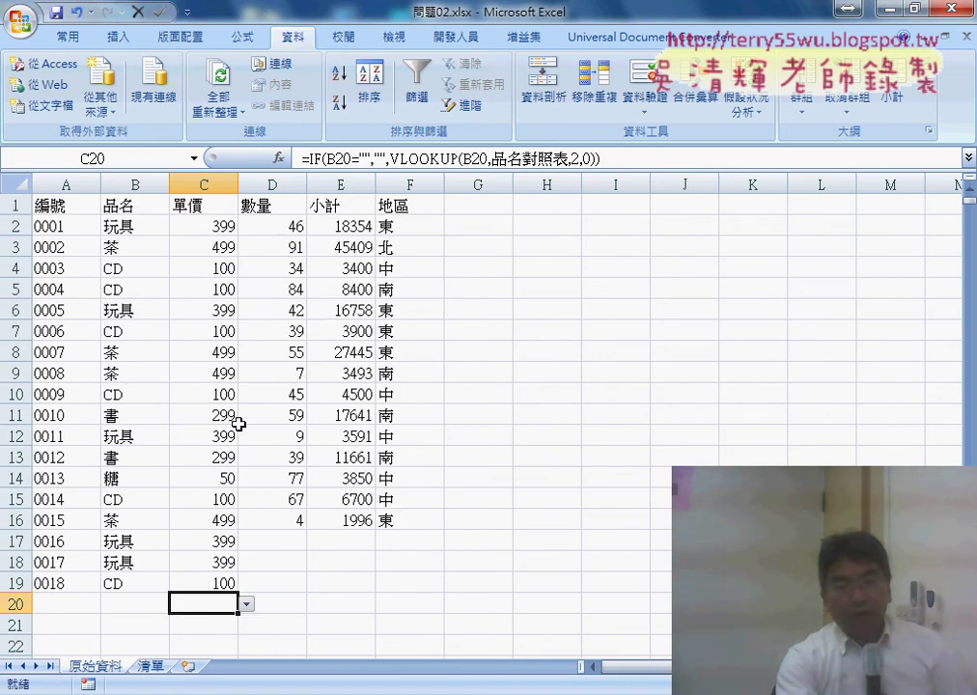
Extend C2's price formula down to C30 and check the ID in row 30
left_click(228, 231)
left_click_drag(230, 235, 232, 638)
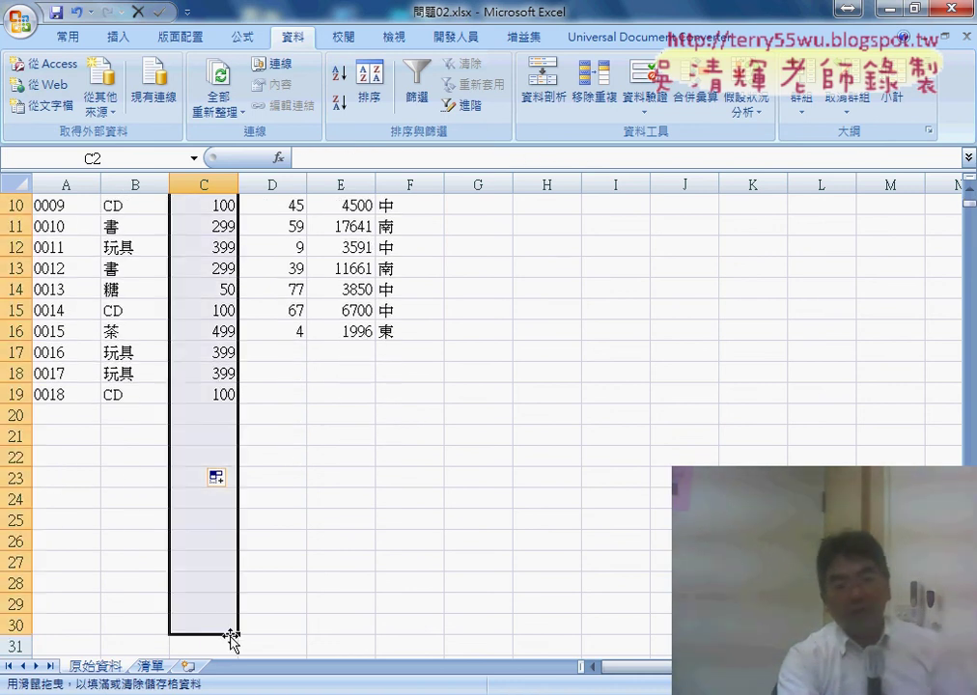
scroll(366, 634, "down", 3)
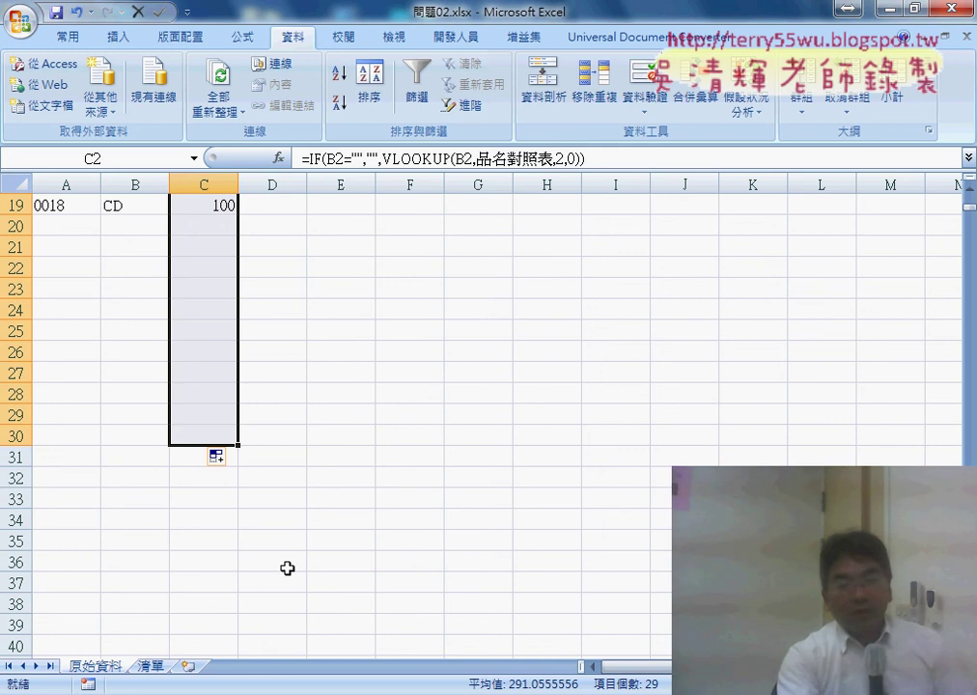
left_click(68, 439)
left_click(12, 436)
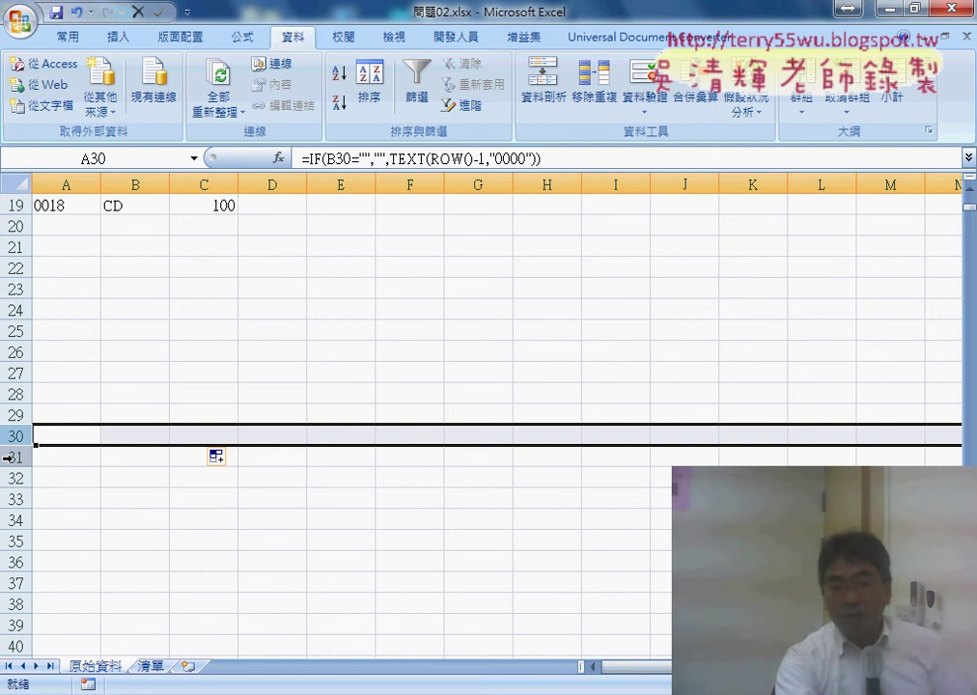
left_click(11, 458)
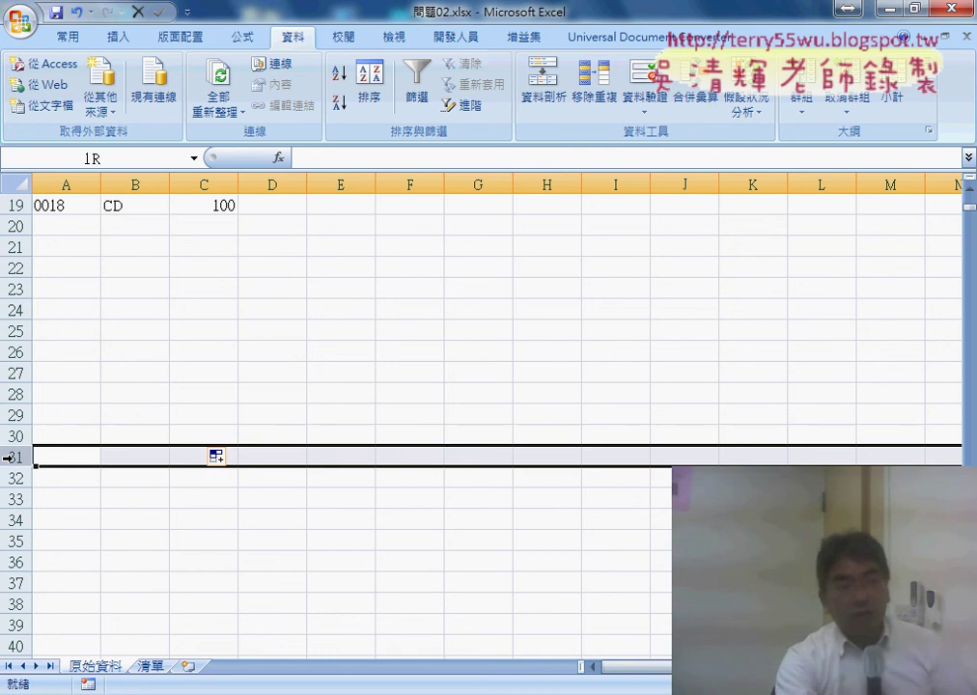
left_click(168, 462)
left_click(178, 457)
left_click(155, 488)
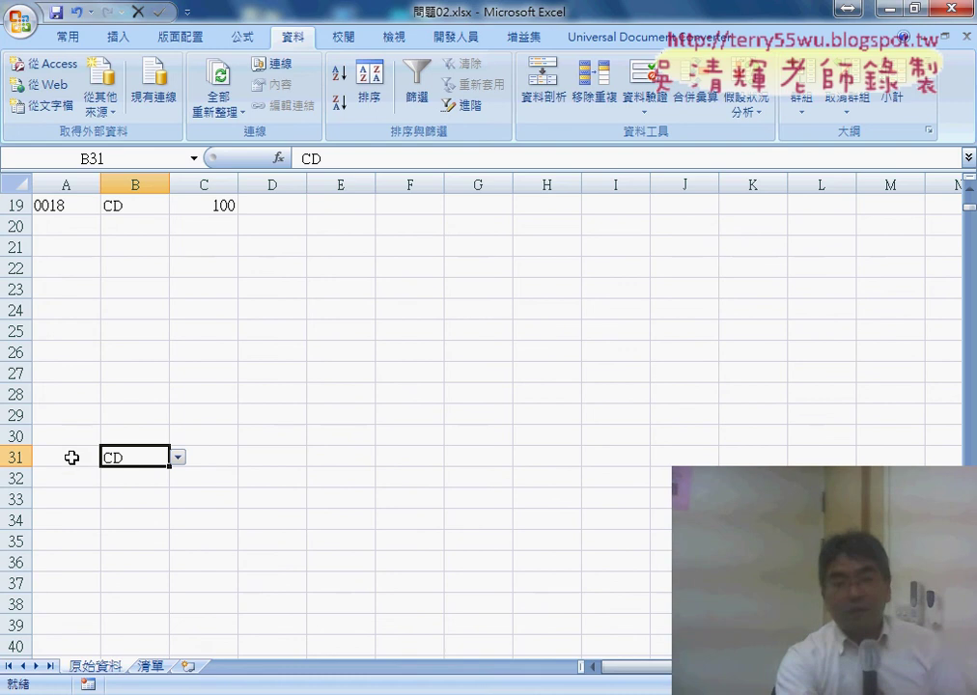
left_click(71, 437)
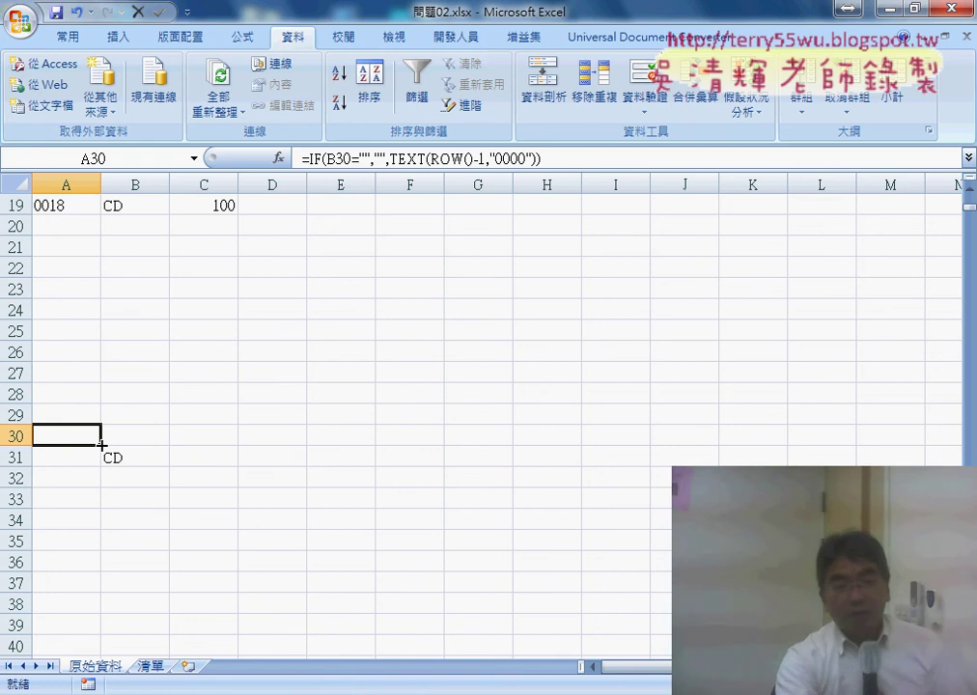
Extend the ID formula from A30 down to A50, so CD in row 31 gets ID 0030
left_click_drag(100, 445, 97, 618)
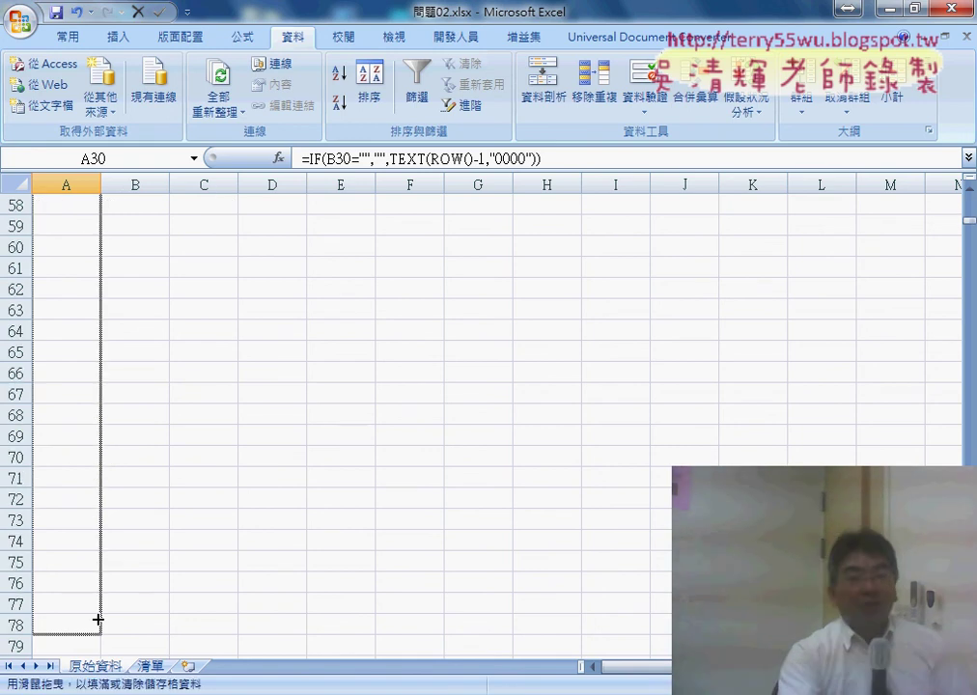
mouse_move(97, 619)
left_mouse_down()
mouse_move(100, 133)
mouse_move(75, 629)
left_mouse_up()
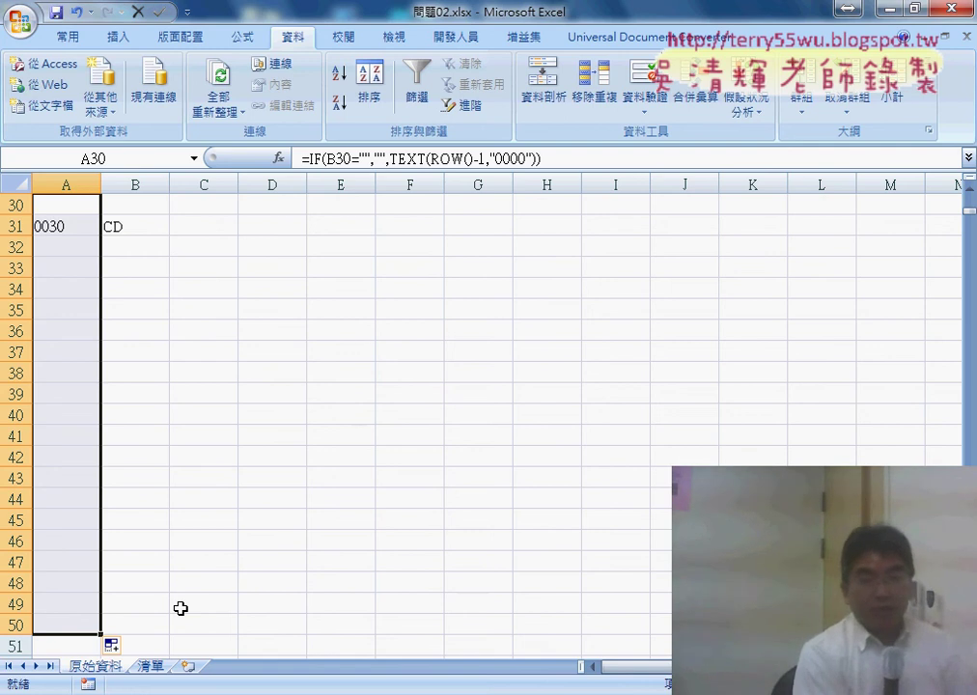
Undo the ID fill and delete the test CD entry in B31
key("ctrl+z")
scroll(178, 541, "up", 1)
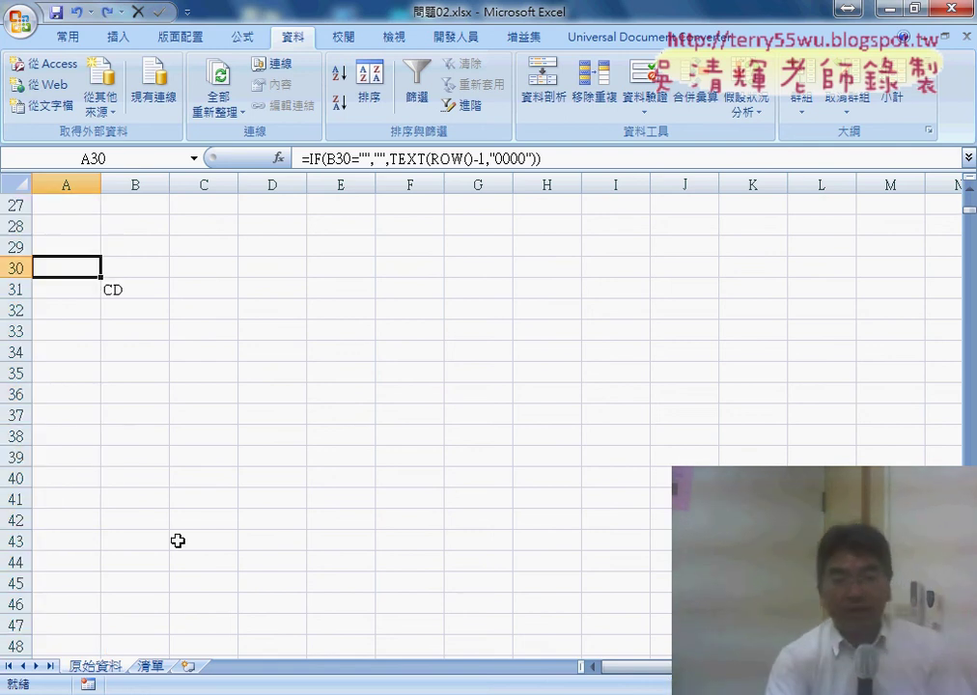
scroll(178, 540, "up", 3)
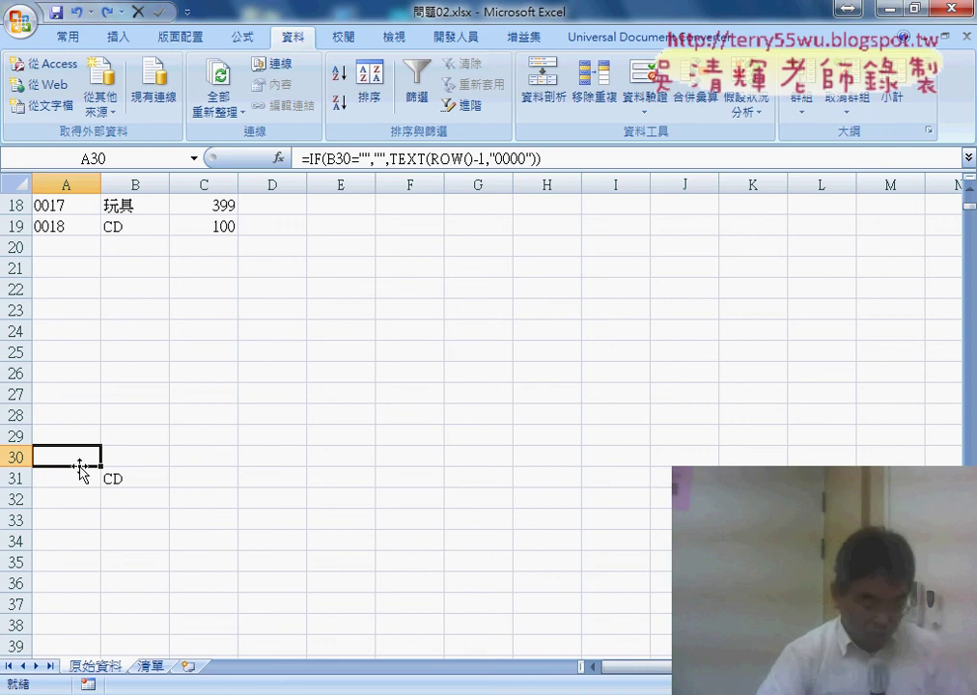
left_click(125, 477)
key("Delete")
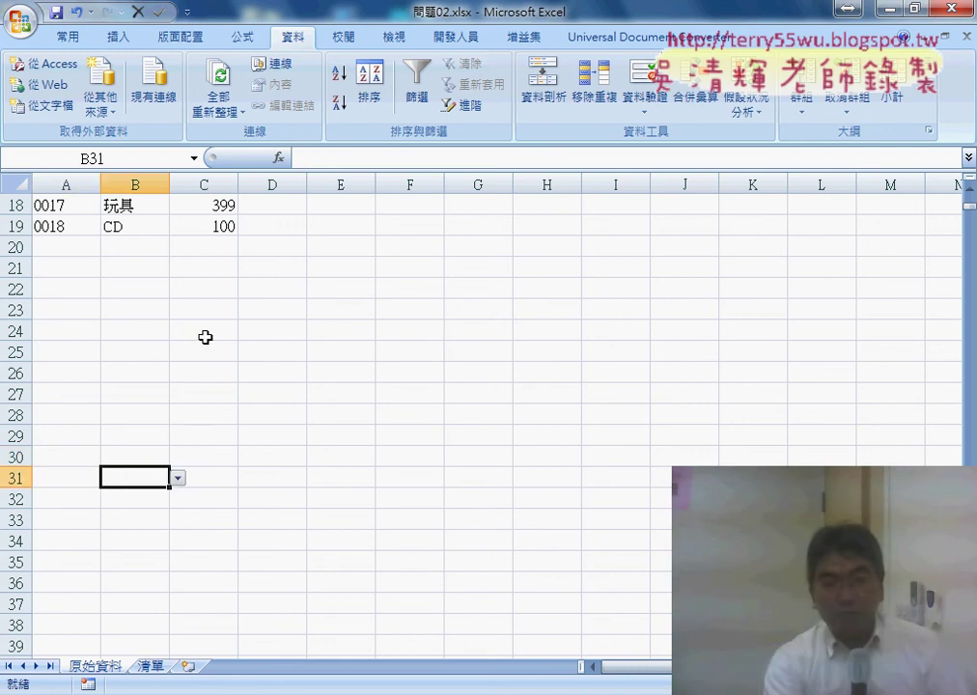
Review the subtotal column, noting E17 is empty, and select E2
scroll(222, 345, "up", 6)
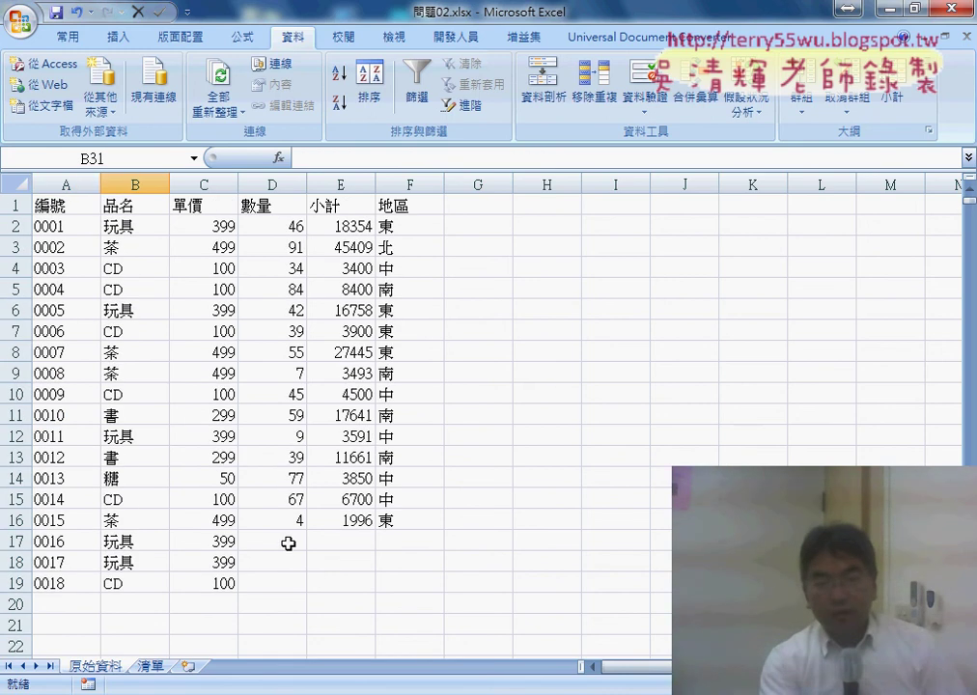
left_click(360, 543)
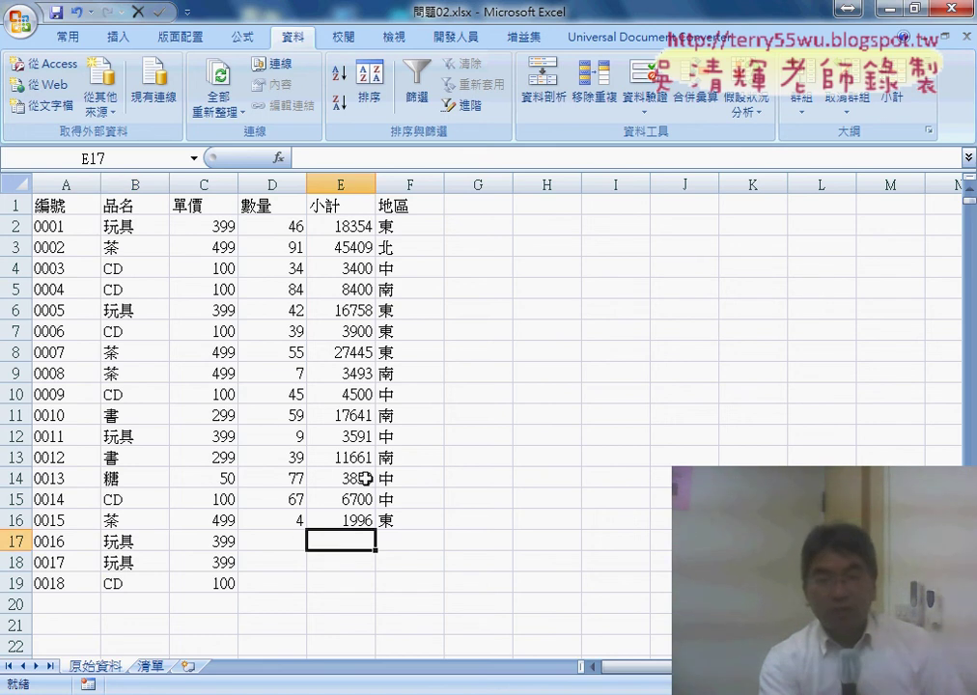
left_click(357, 227)
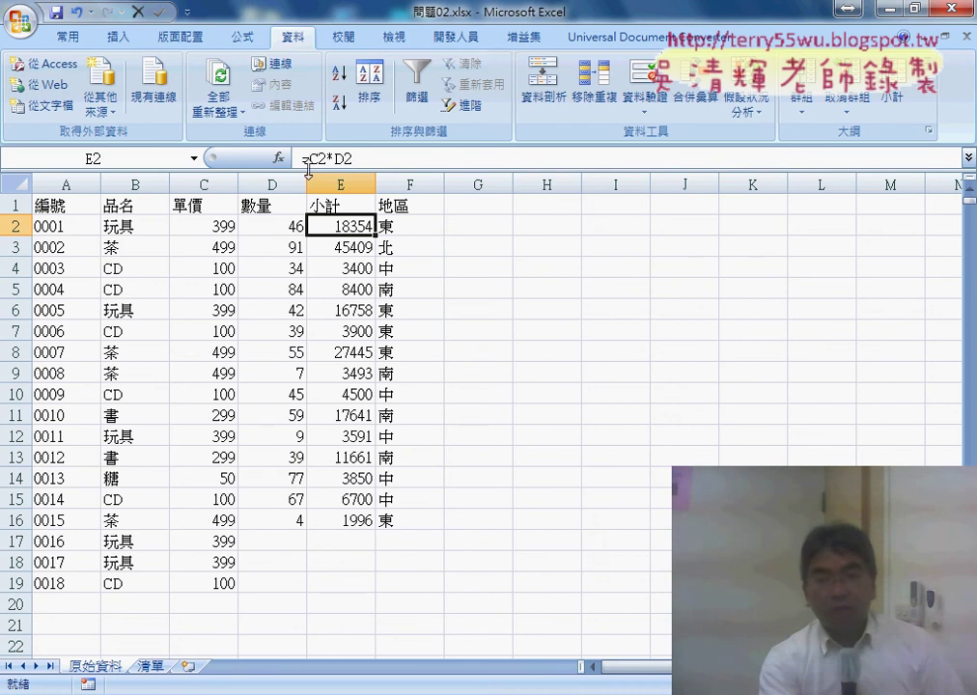
Cut the C2*D2 expression out of the E2 subtotal formula
left_click(319, 158)
left_click_drag(307, 157, 350, 158)
right_click(344, 160)
left_click(375, 172)
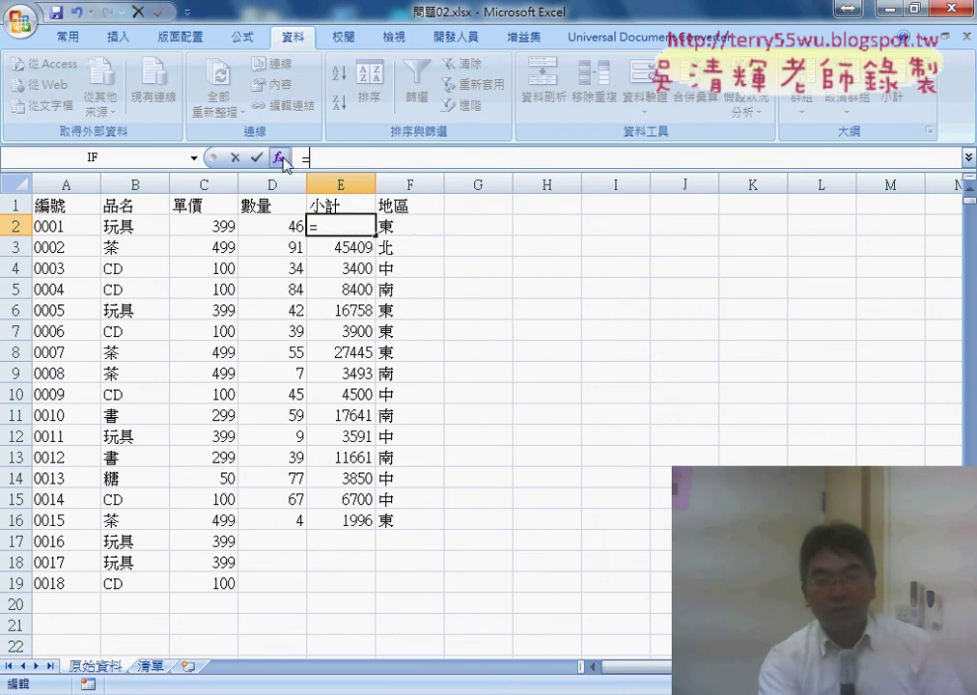
Insert an IF function in E2 so it reads =IF(D2="","",C2*D2)
left_click(278, 157)
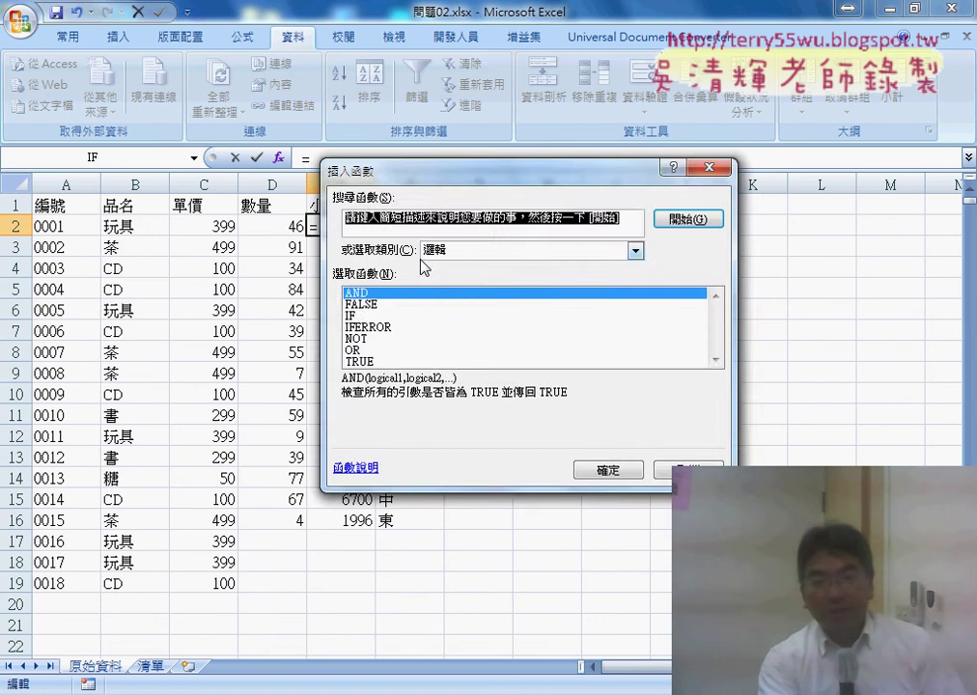
double_click(351, 316)
left_click_drag(381, 204, 466, 219)
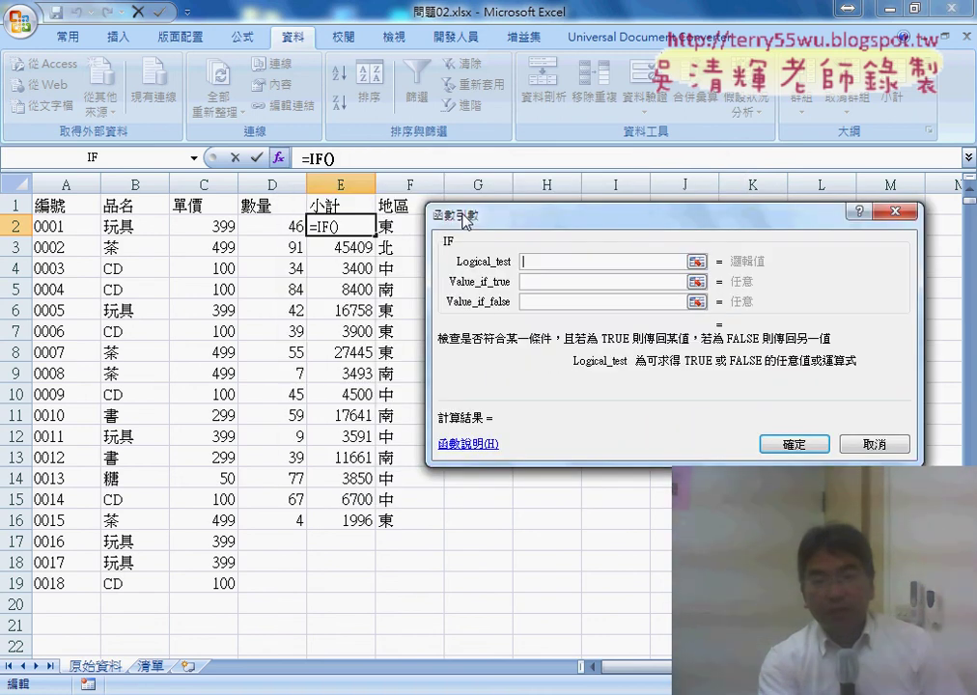
left_click(287, 226)
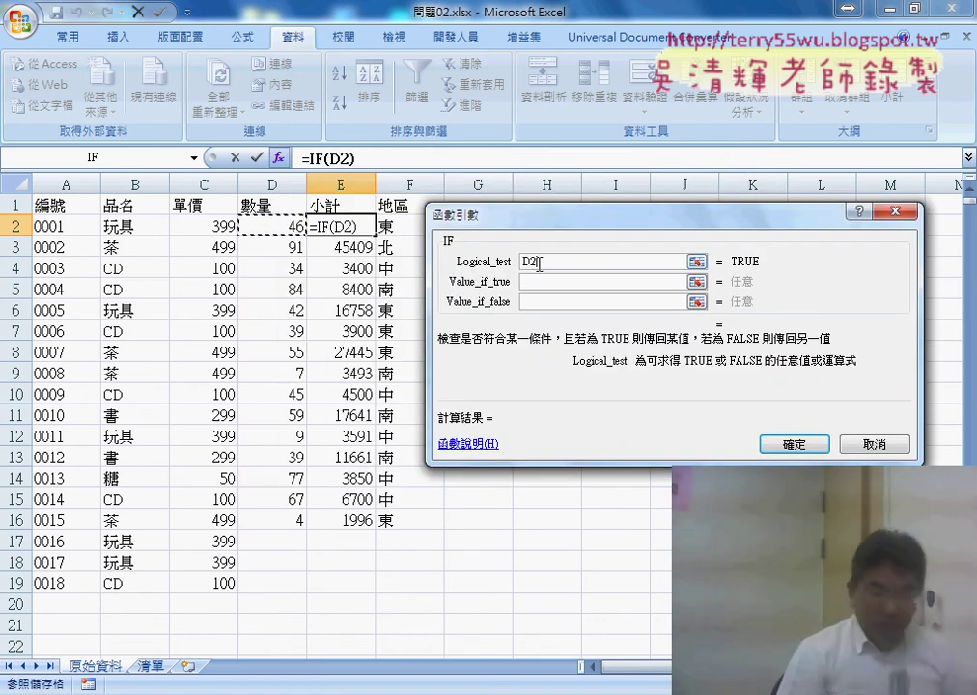
type("=\"\"")
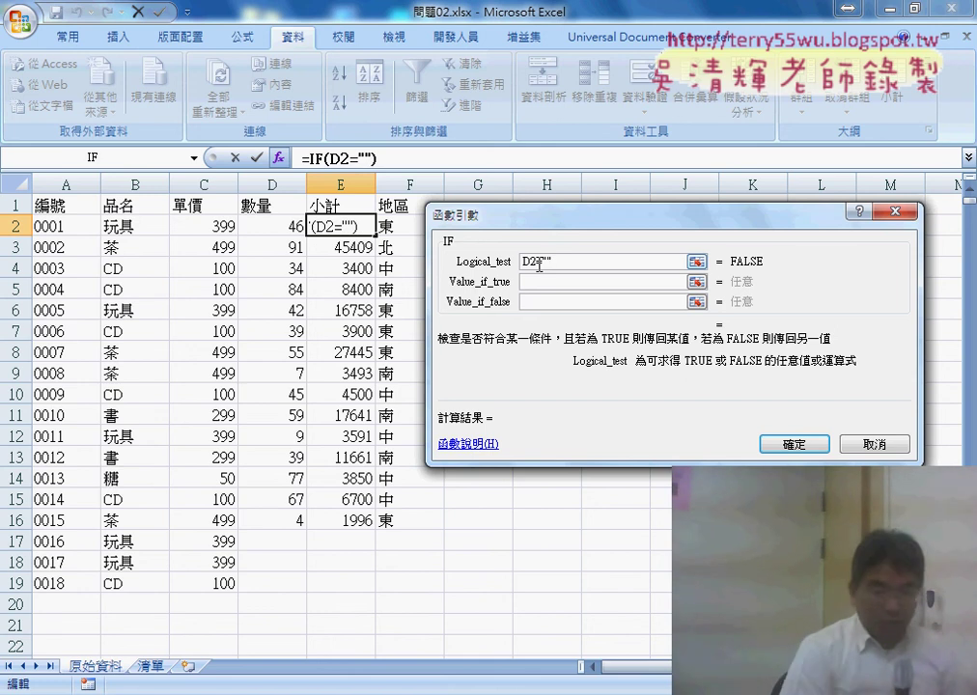
key("Tab")
type("\"\"")
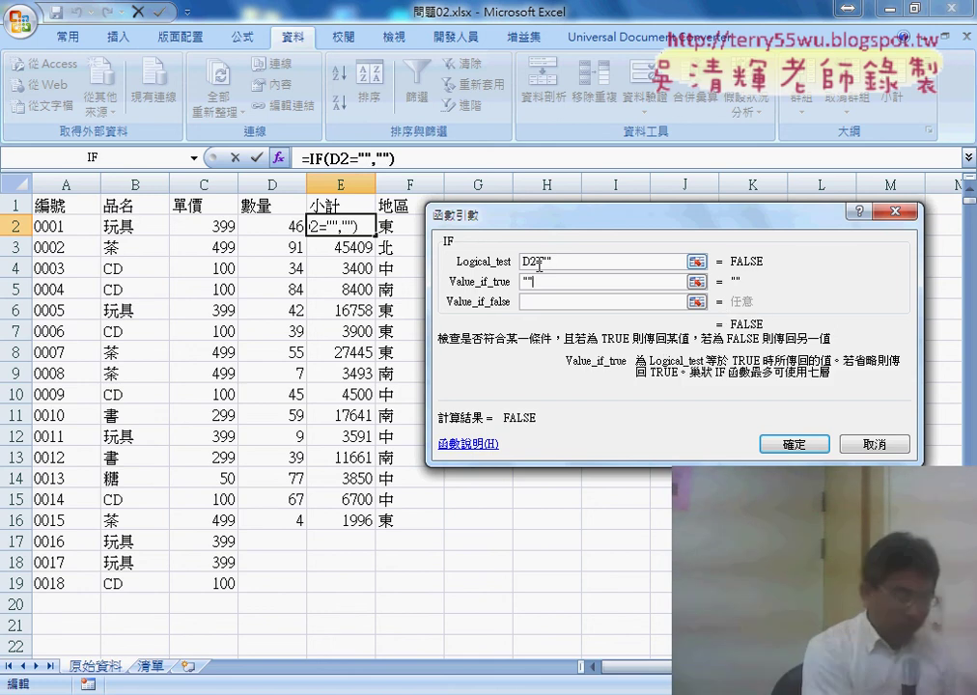
key("Tab")
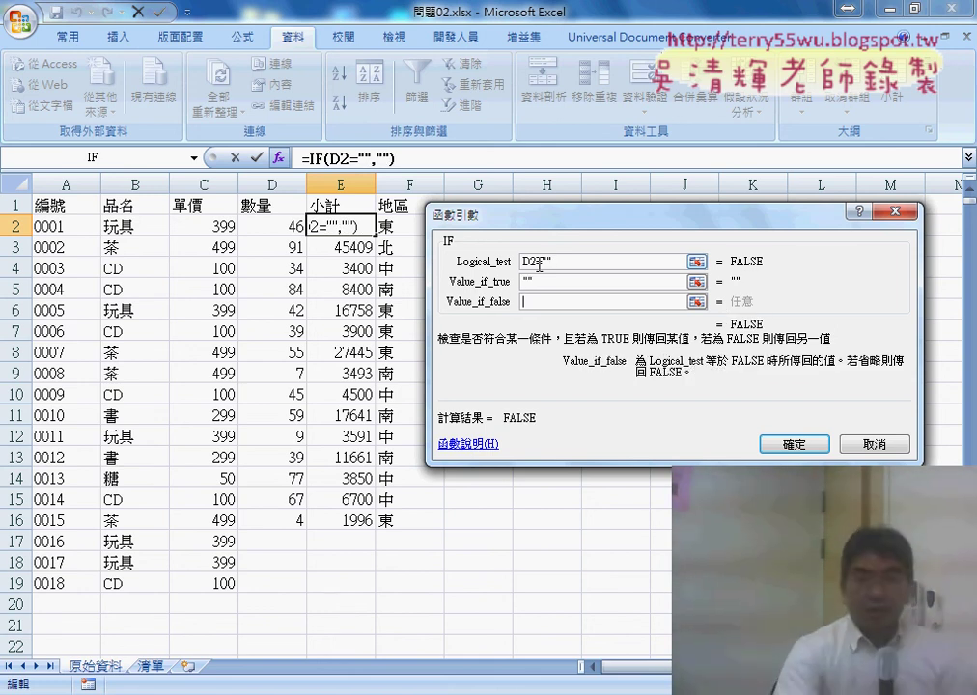
type("C2*D2")
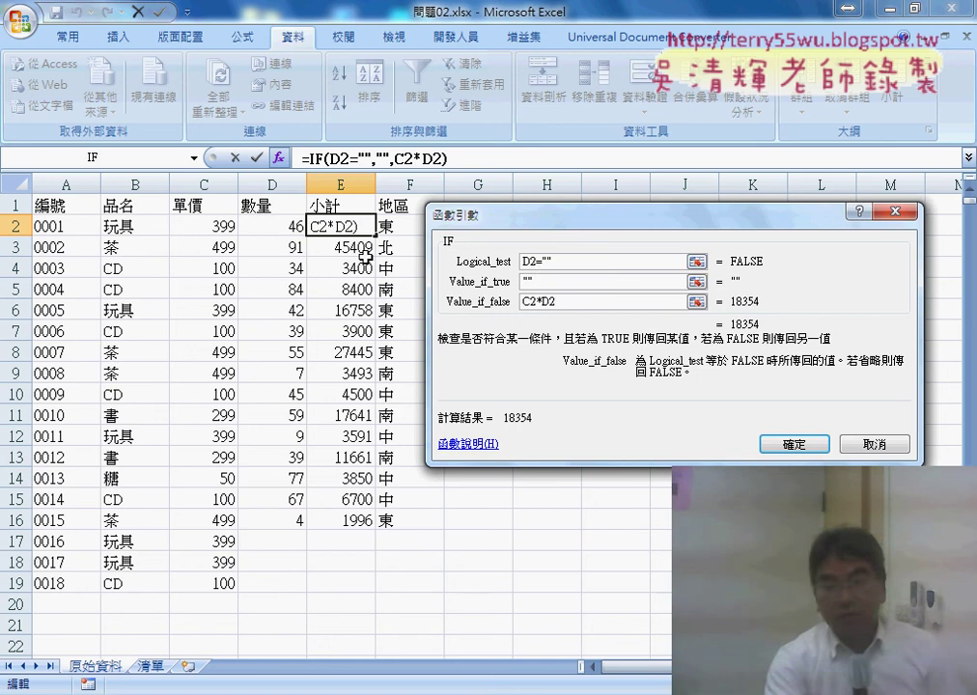
left_click(793, 444)
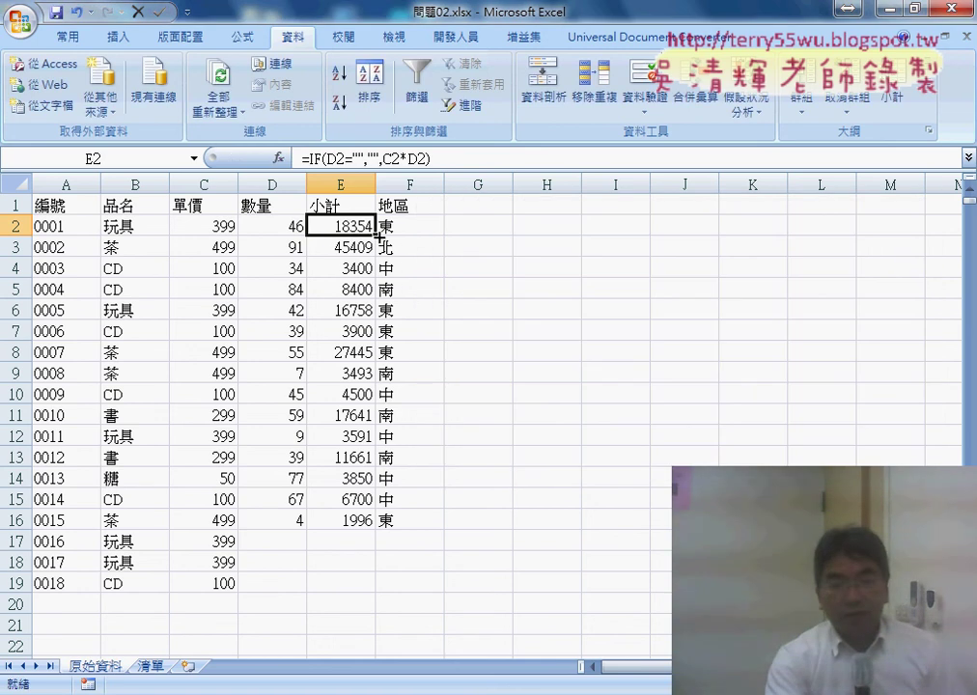
Fill the E2 subtotal IF formula down column E to row 30
left_click_drag(376, 236, 375, 657)
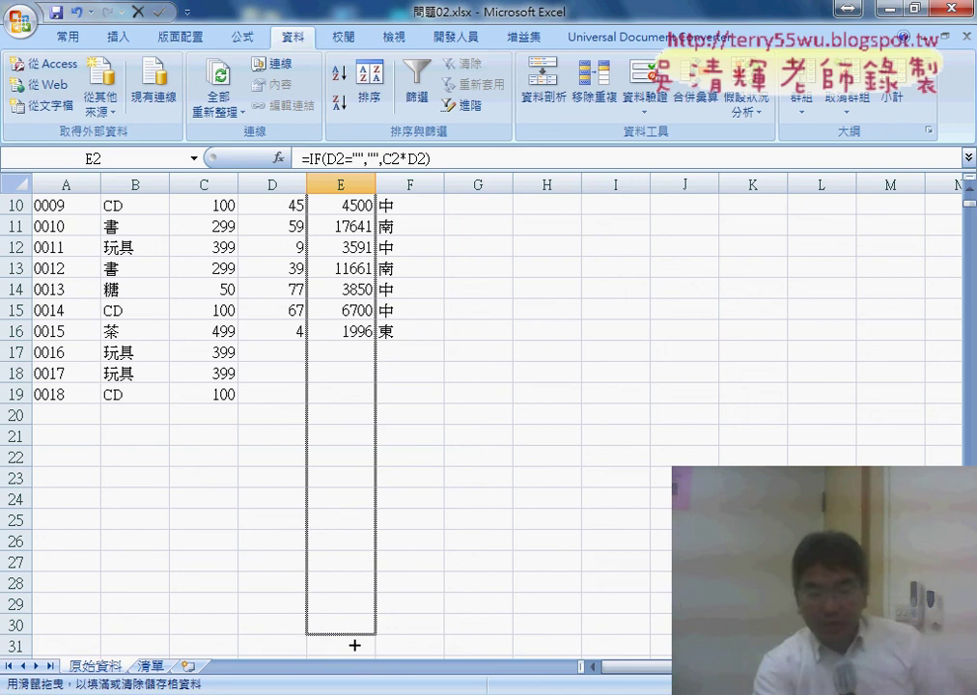
left_click_drag(354, 650, 359, 631)
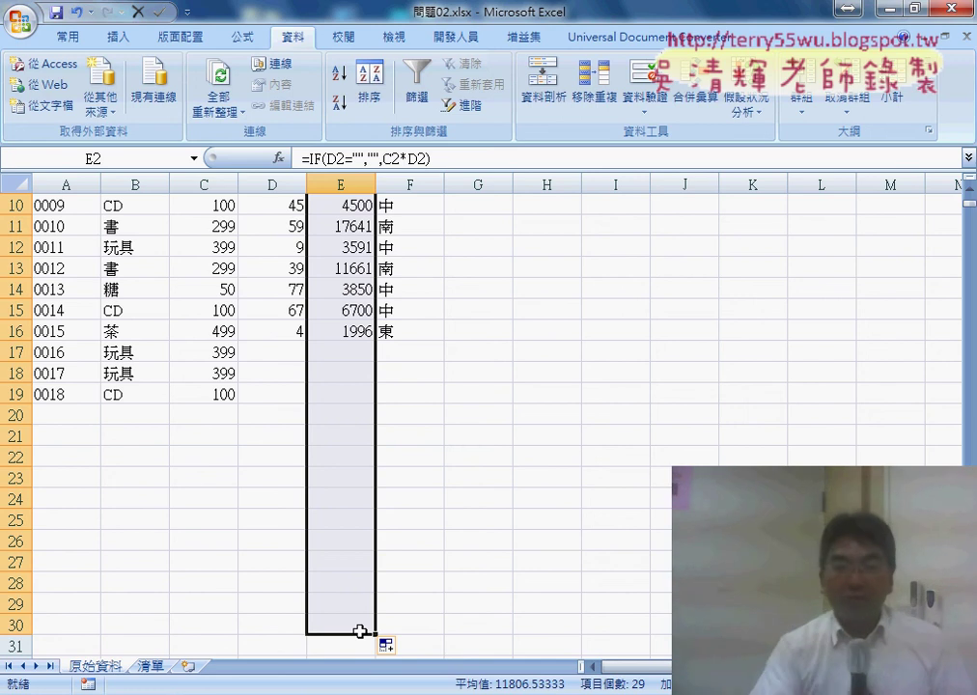
scroll(480, 381, "up", 3)
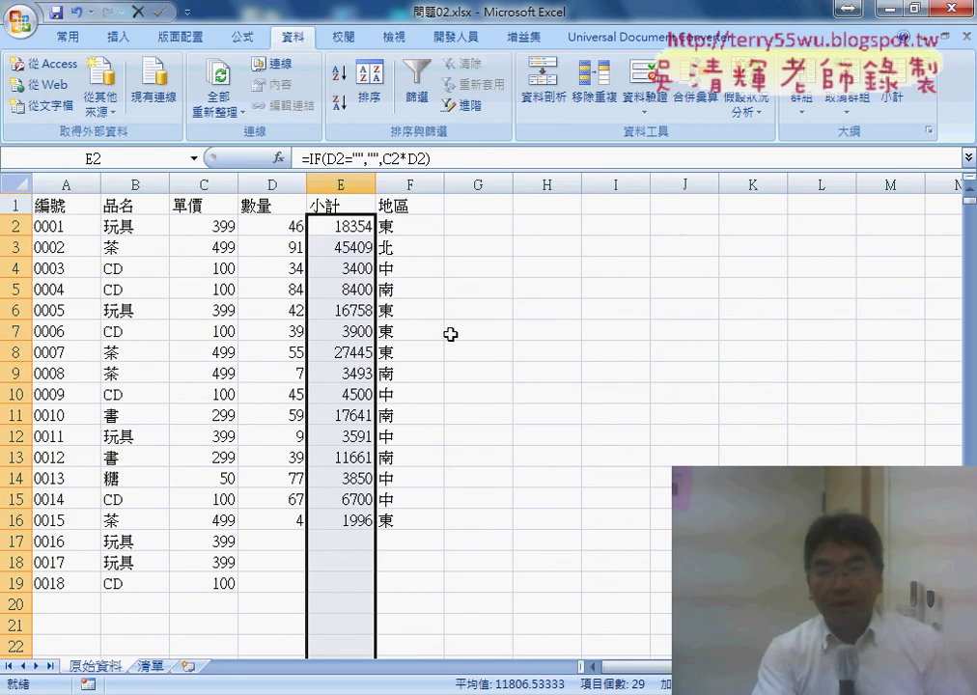
left_click(408, 227)
scroll(384, 347, "down", 3)
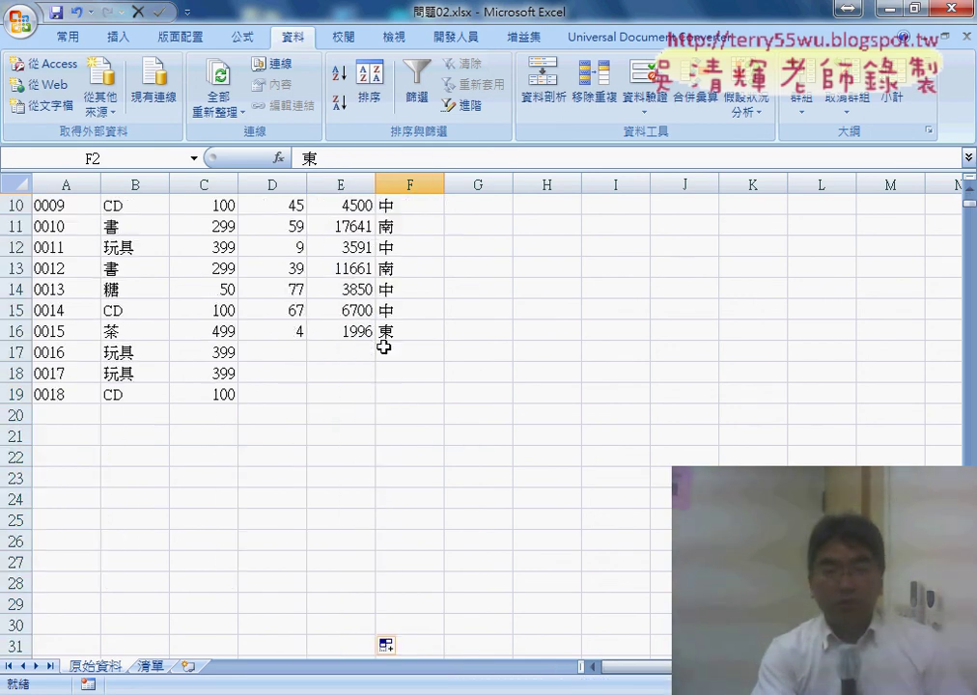
scroll(385, 346, "down", 1)
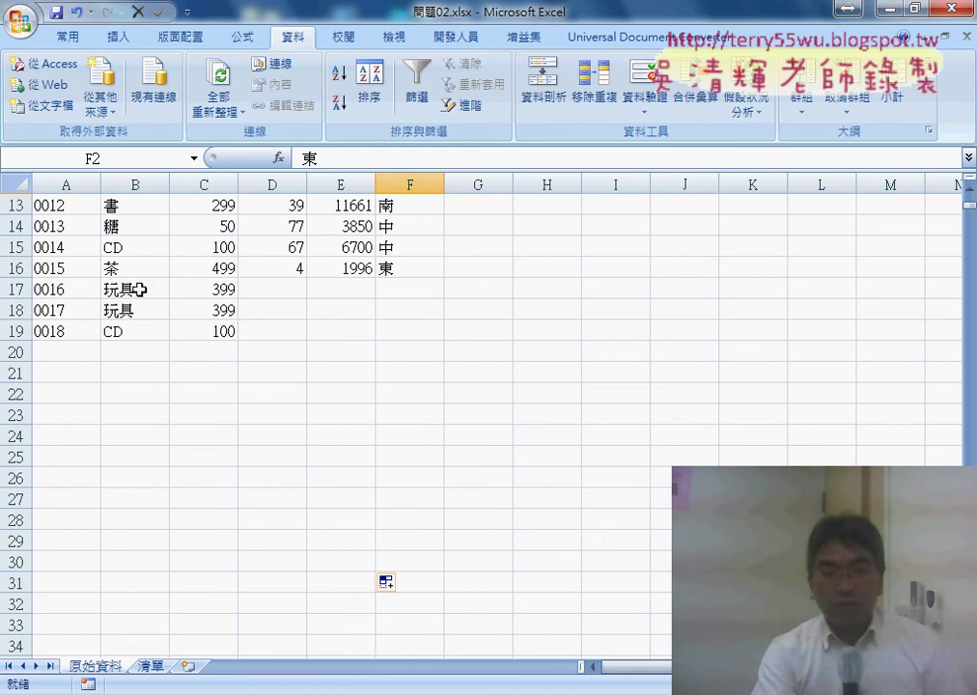
Enter quantity 50 with region 北 in row 17, and quantity 60 with region 中 in row 18
left_click(290, 289)
type("5")
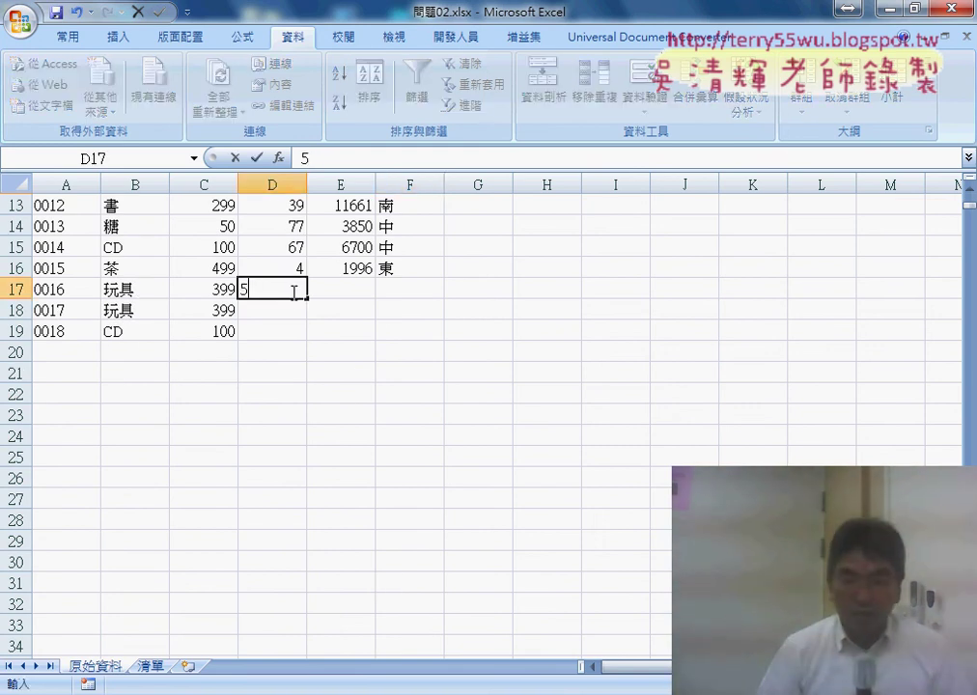
type("0")
key("Return")
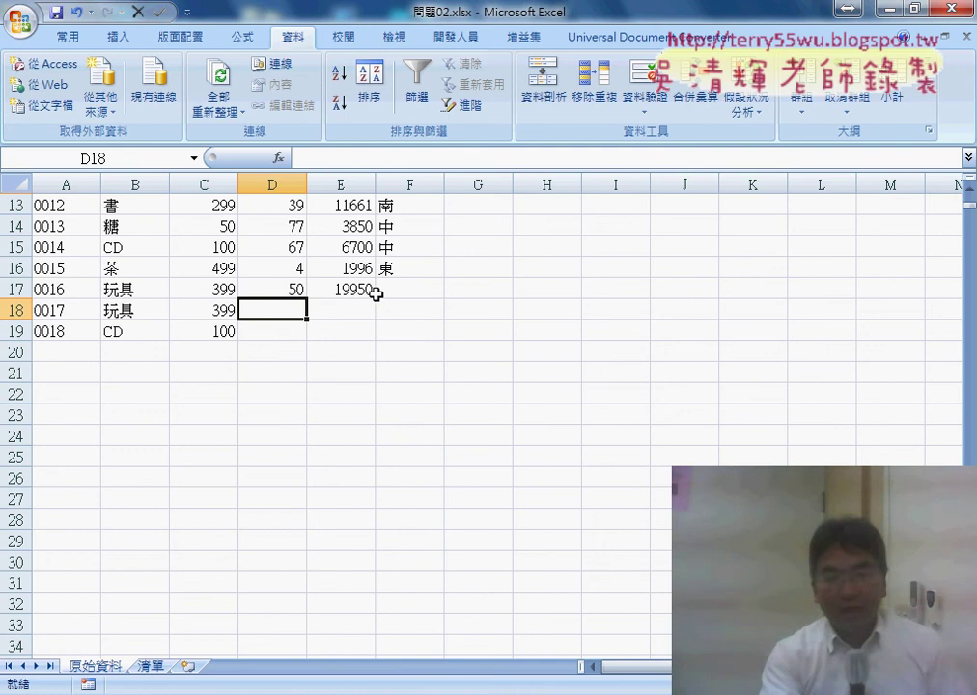
left_click(382, 291)
left_click(450, 290)
left_click(438, 319)
left_click(283, 306)
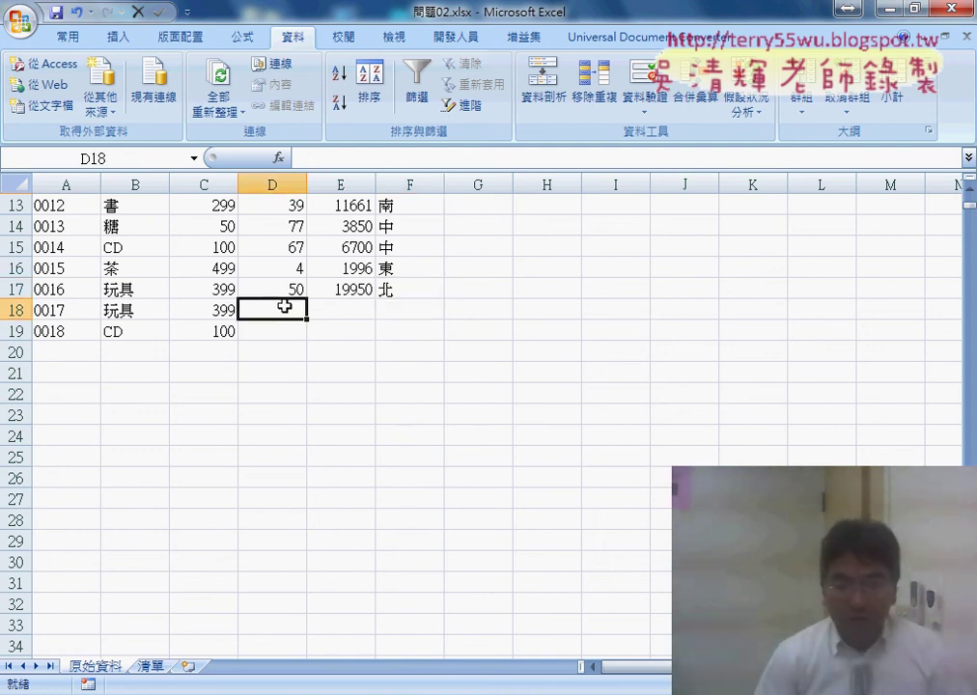
type("60")
key("Return")
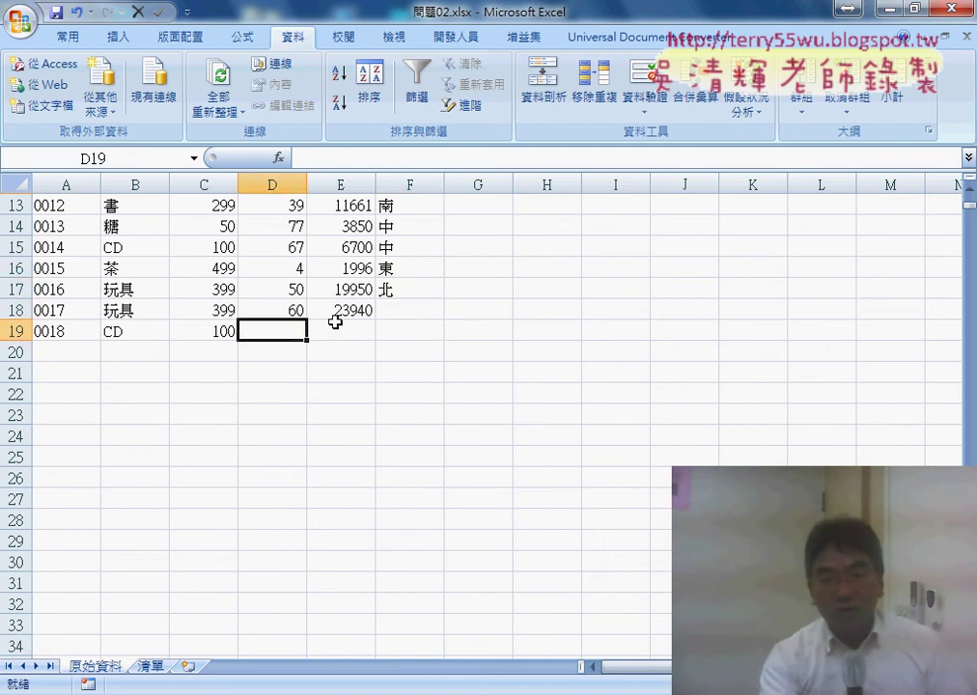
left_click(405, 310)
left_click(450, 310)
left_click(386, 343)
Give the row 19 order quantity 50 and region 中, then select empty row 31
left_click(287, 333)
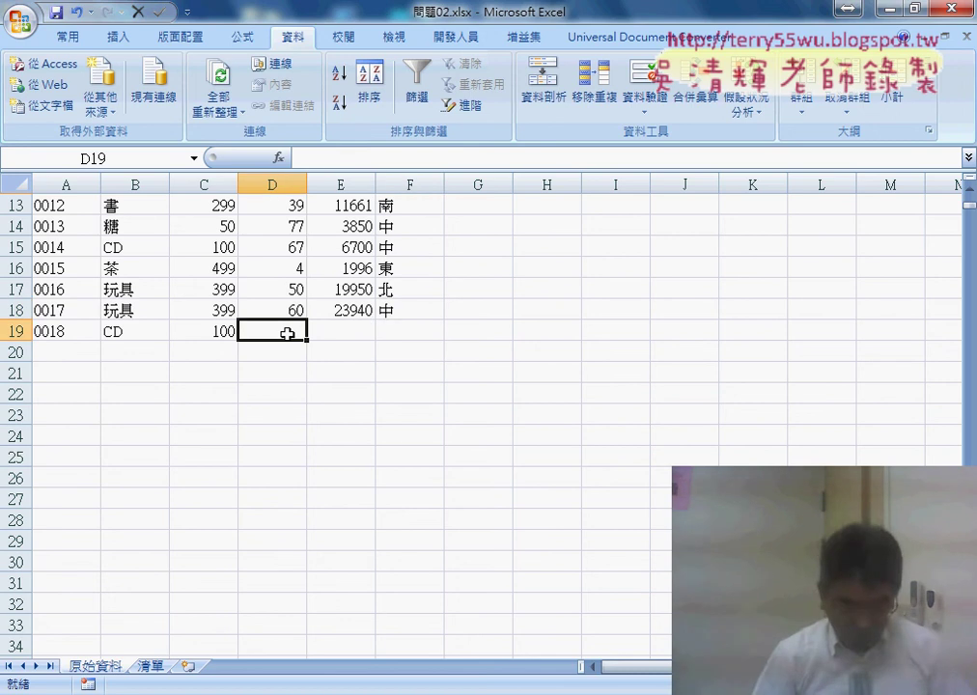
type("50")
key("Return")
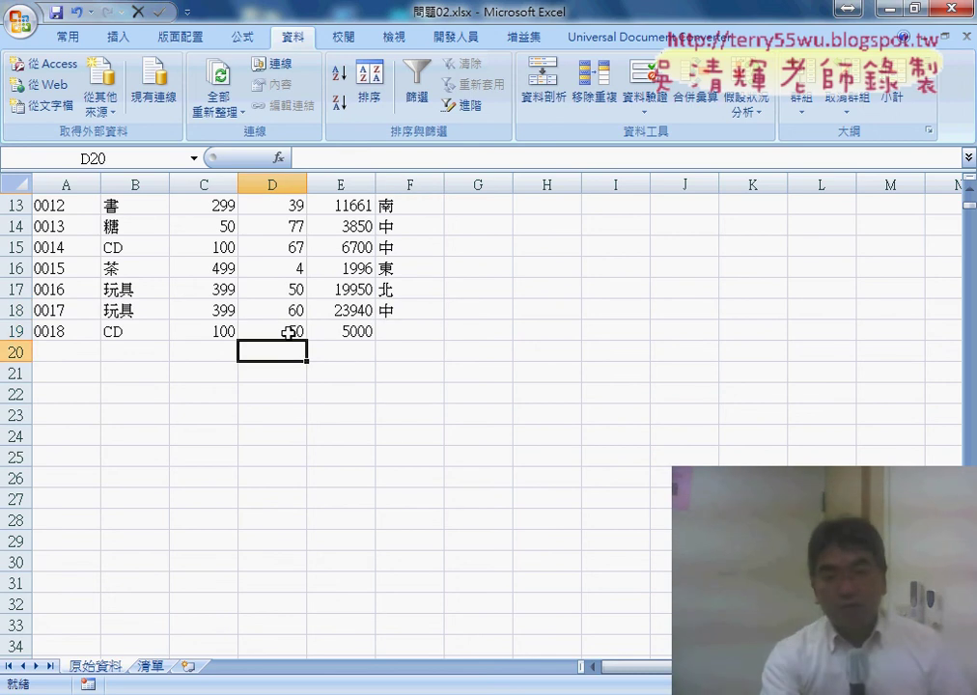
left_click(425, 332)
left_click(452, 331)
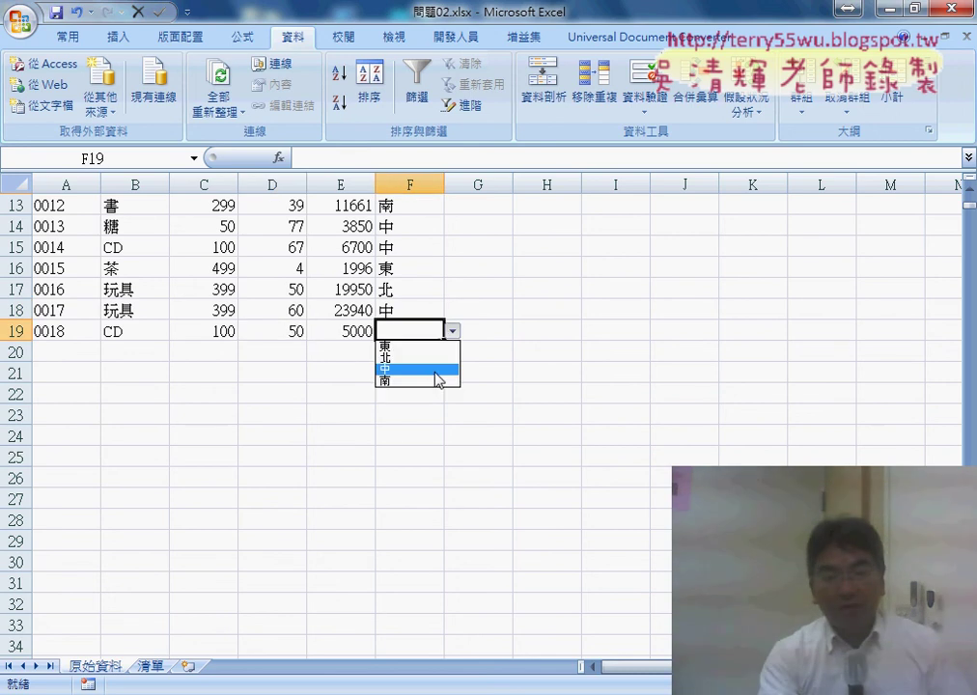
left_click(438, 372)
scroll(183, 387, "down", 1)
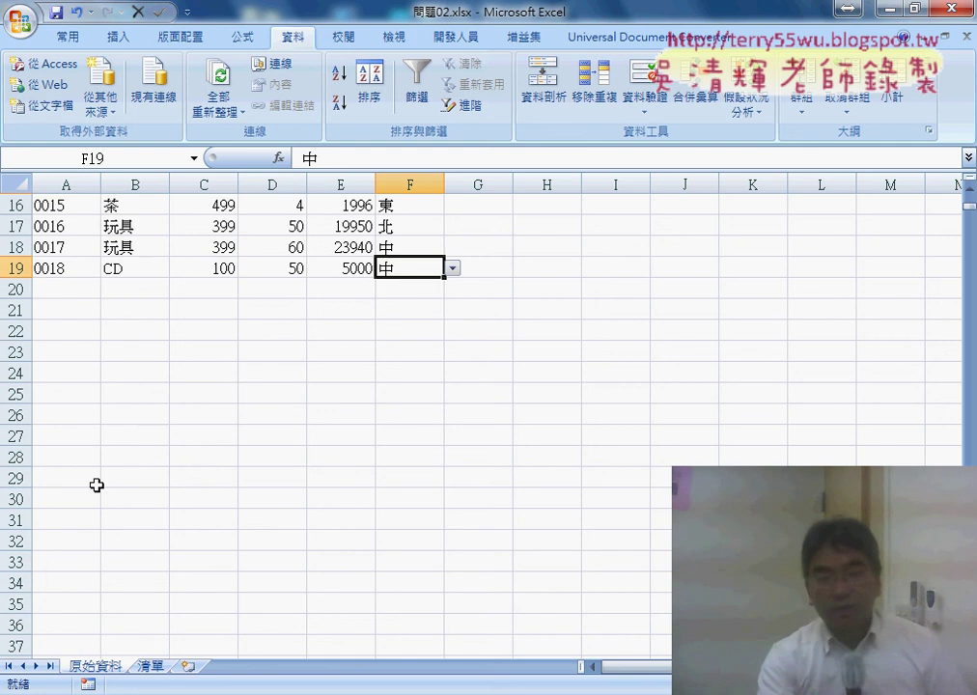
left_click_drag(71, 523, 426, 521)
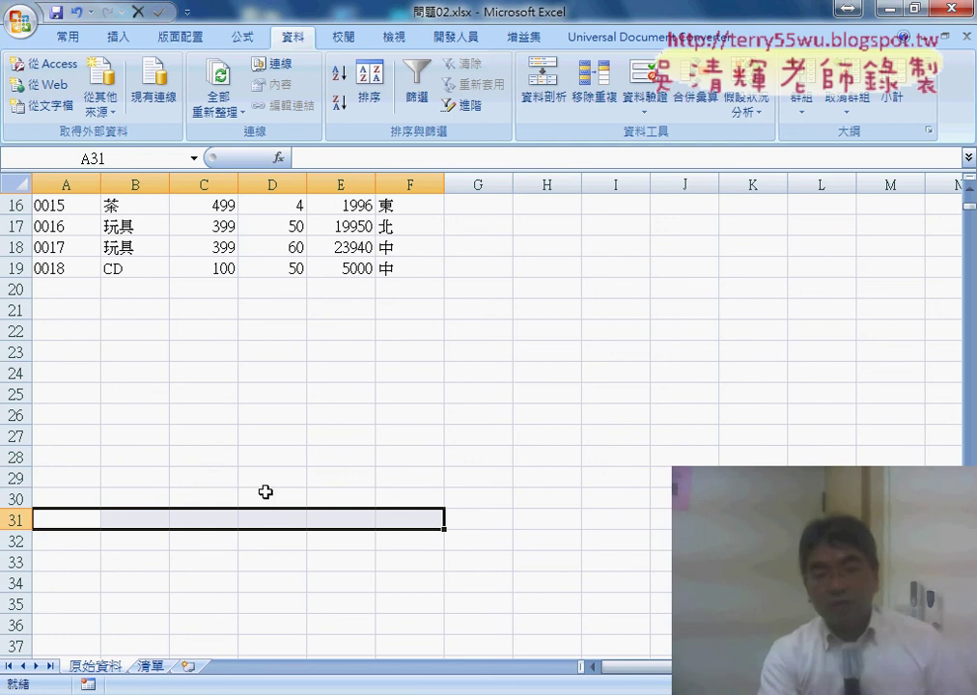
left_click(76, 497)
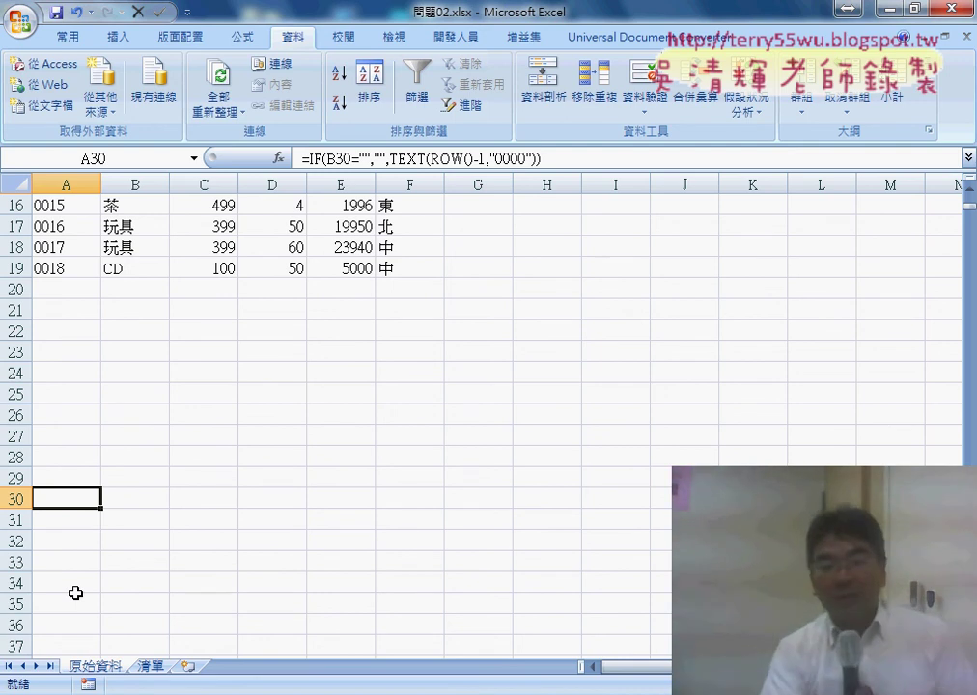
left_click(74, 477)
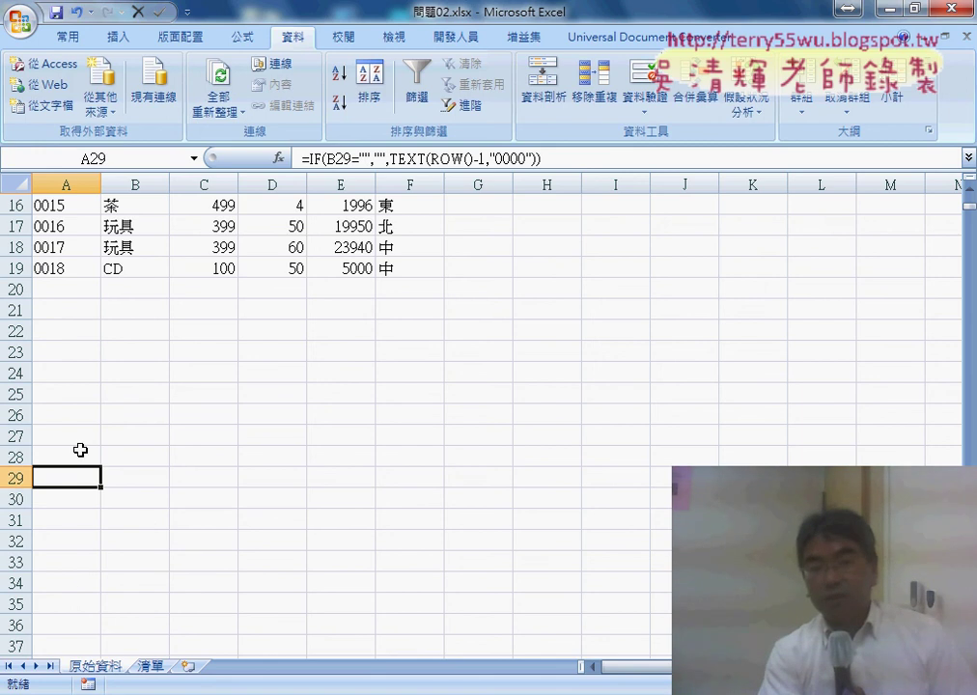
left_click(80, 450)
left_click(76, 432)
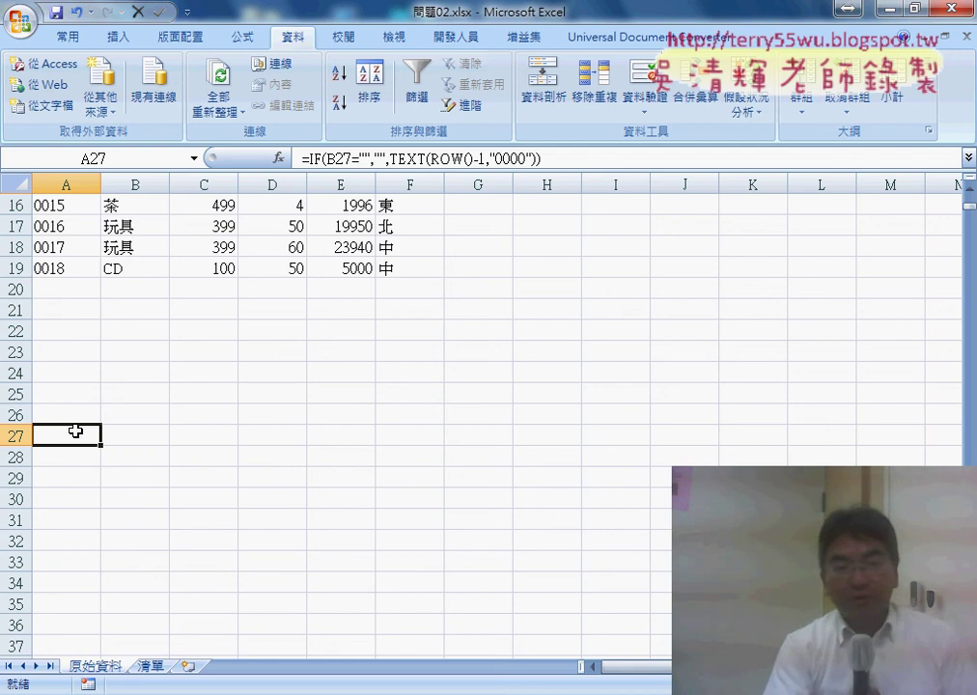
left_click_drag(68, 289, 64, 484)
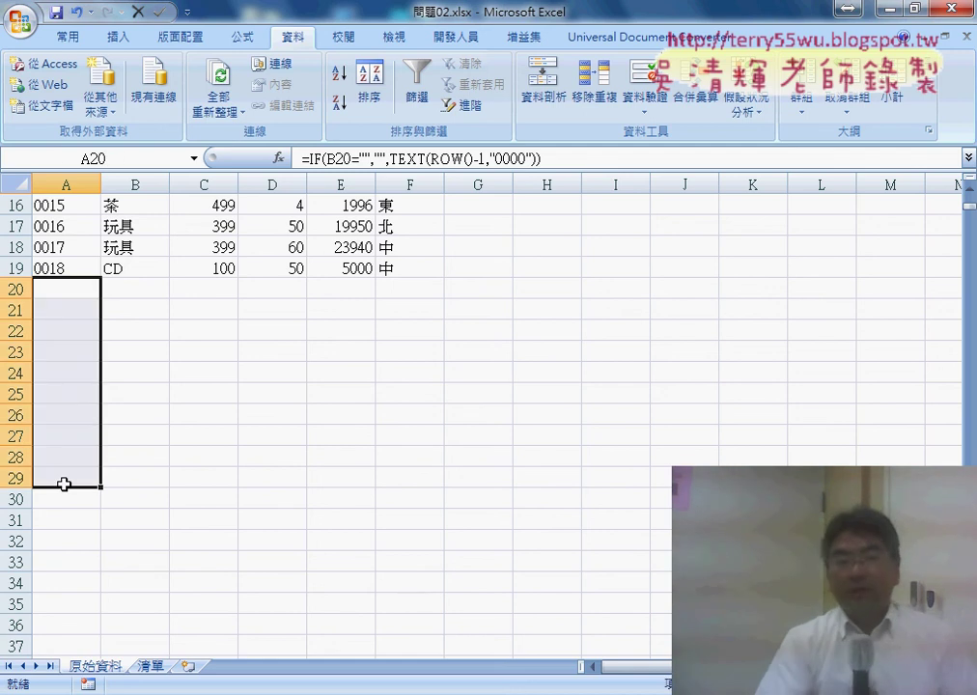
left_click(136, 289)
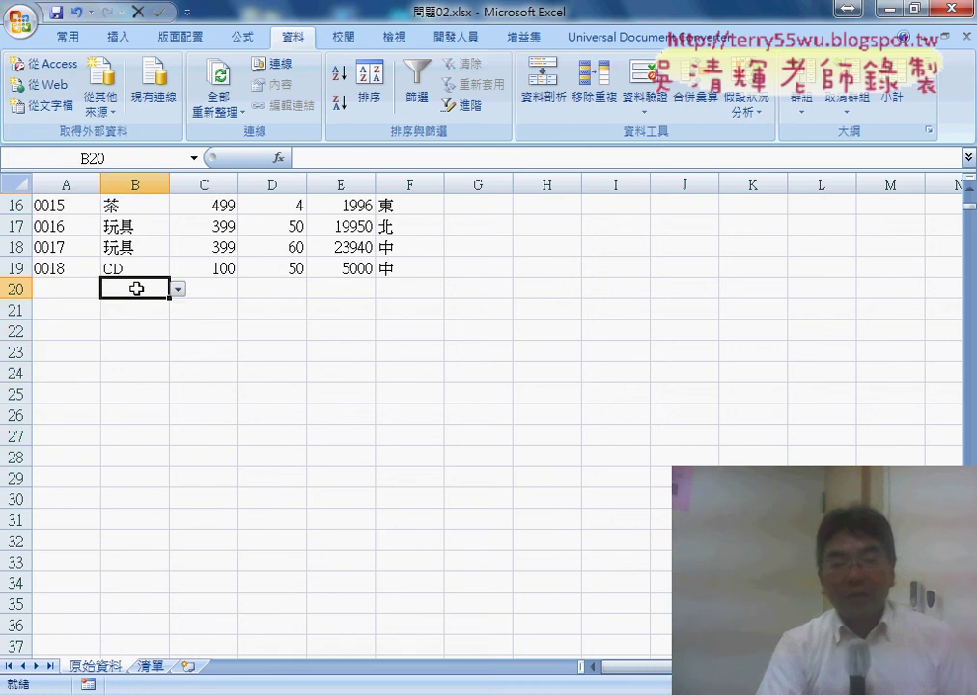
left_click(69, 289)
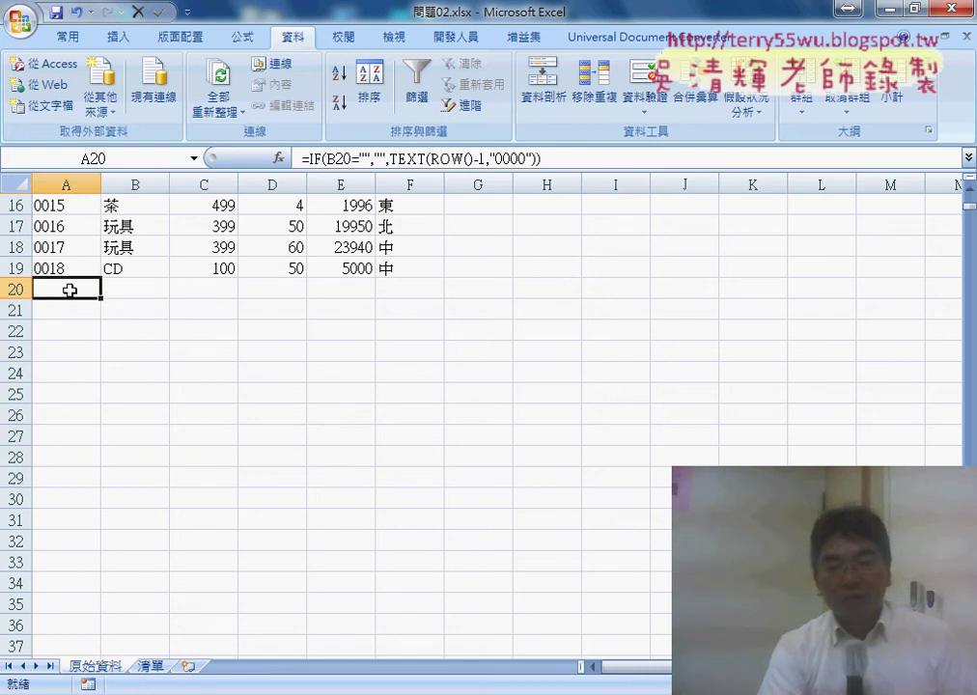
left_click(211, 296)
left_click(288, 289)
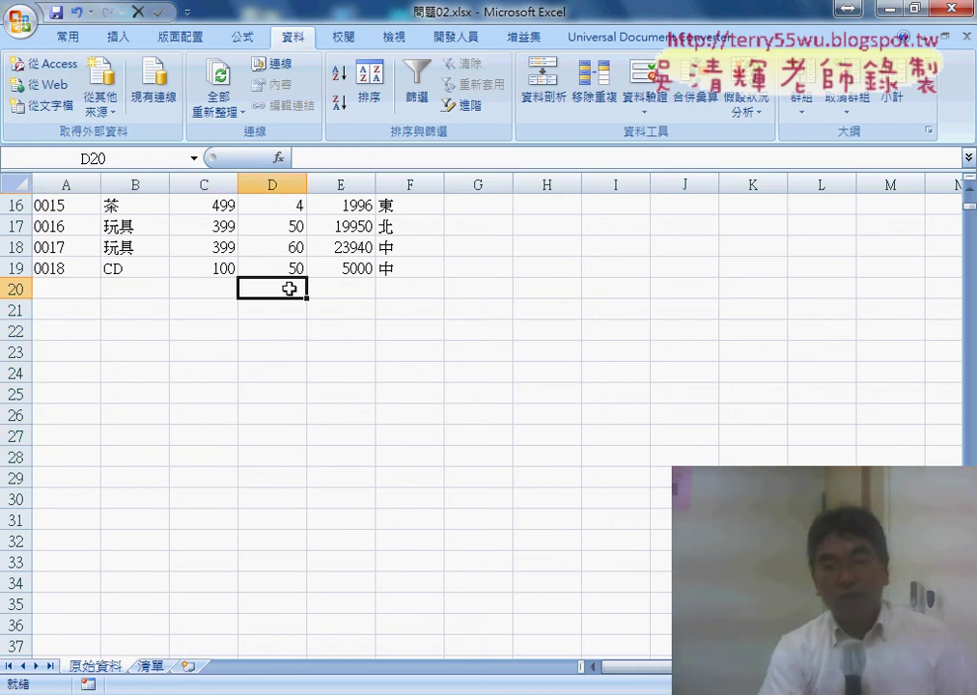
left_click(349, 290)
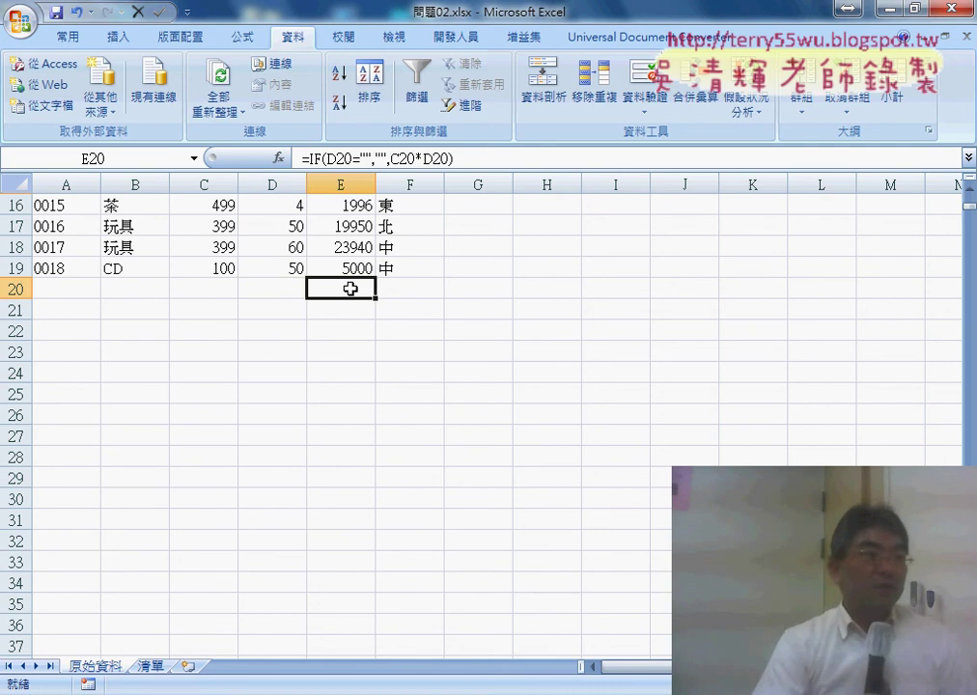
left_click(128, 290)
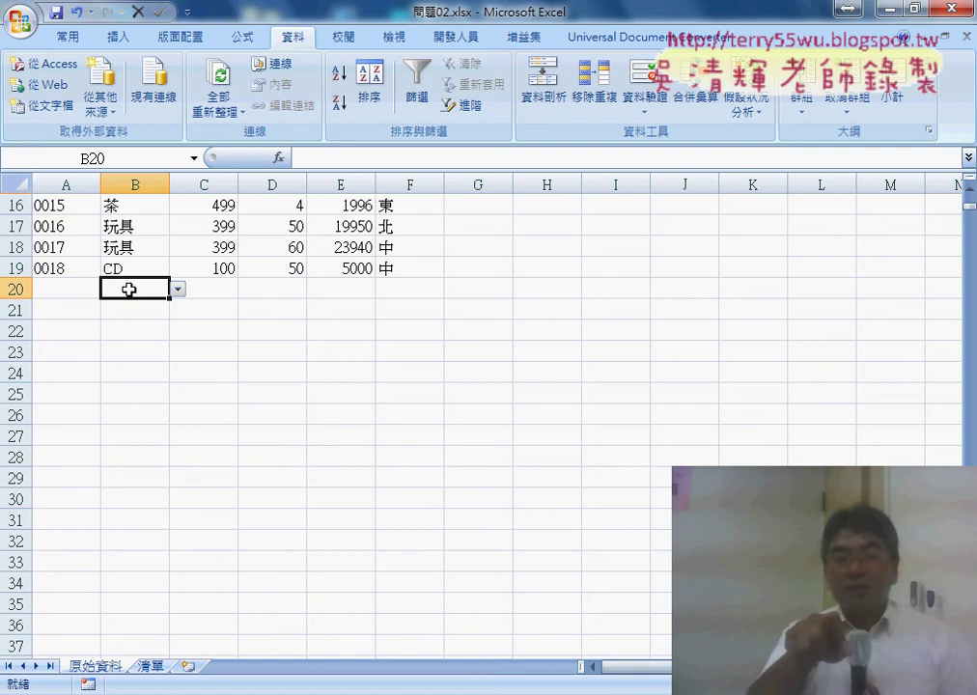
left_click(143, 179)
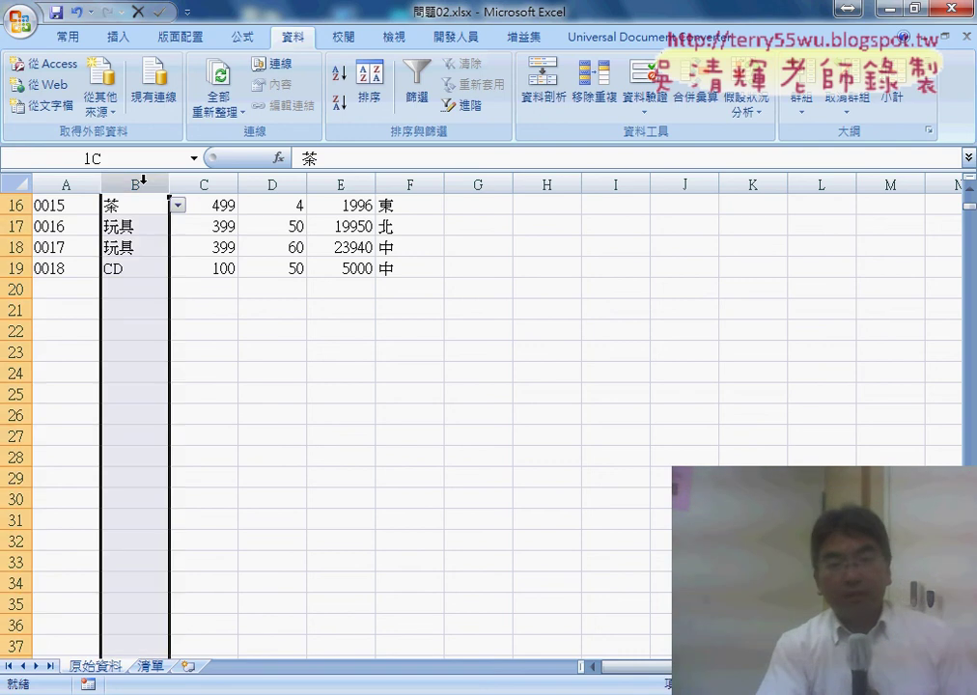
left_click(269, 184)
left_click(162, 184)
left_click(269, 183)
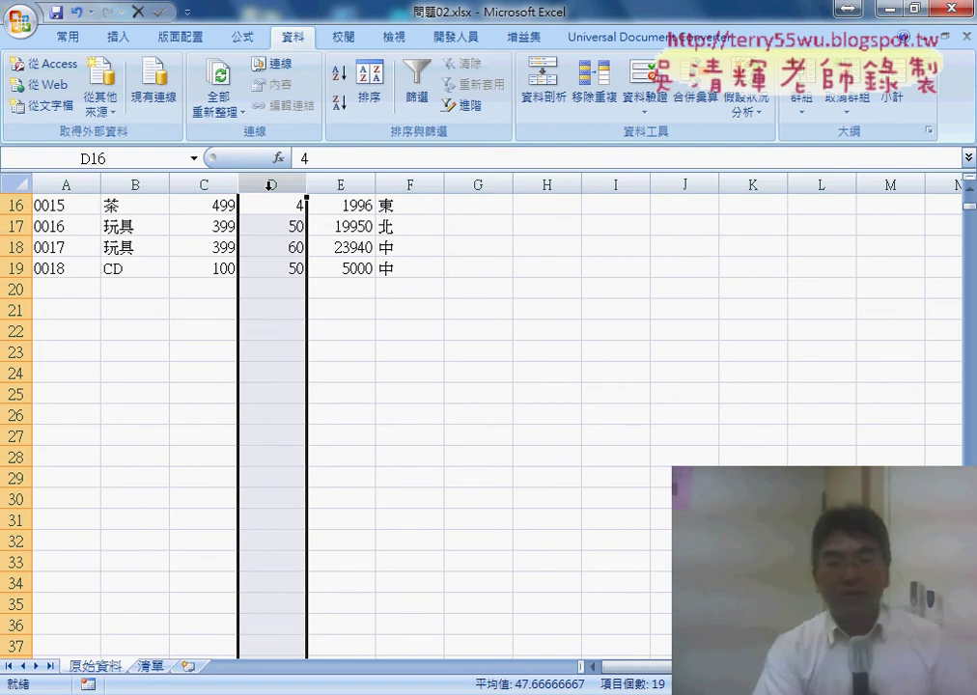
scroll(68, 292, "up", 3)
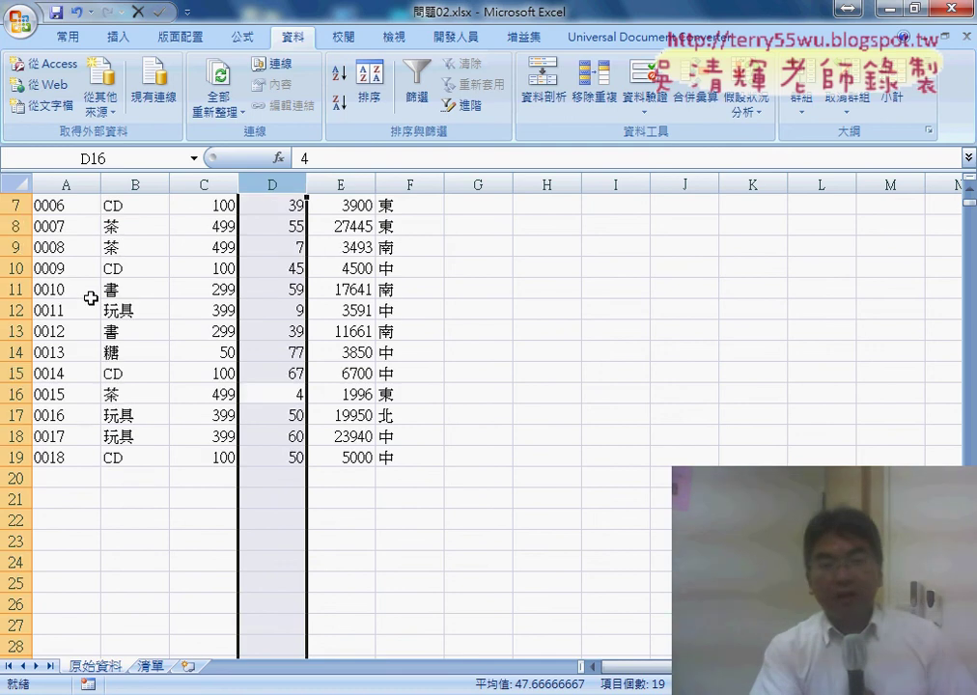
scroll(86, 294, "up", 2)
left_click(62, 227)
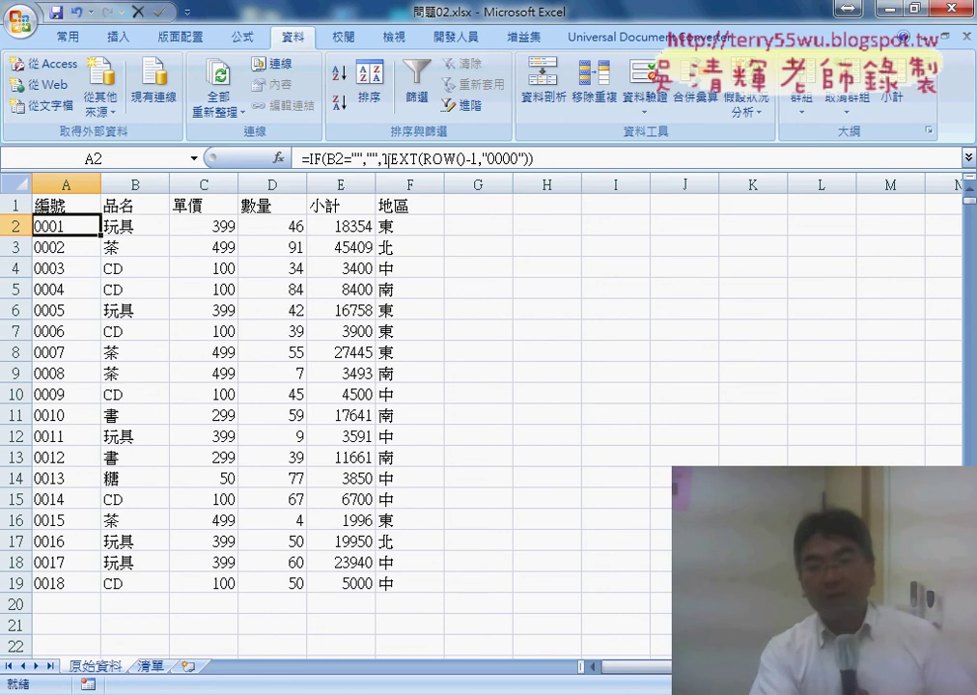
left_click_drag(382, 160, 526, 161)
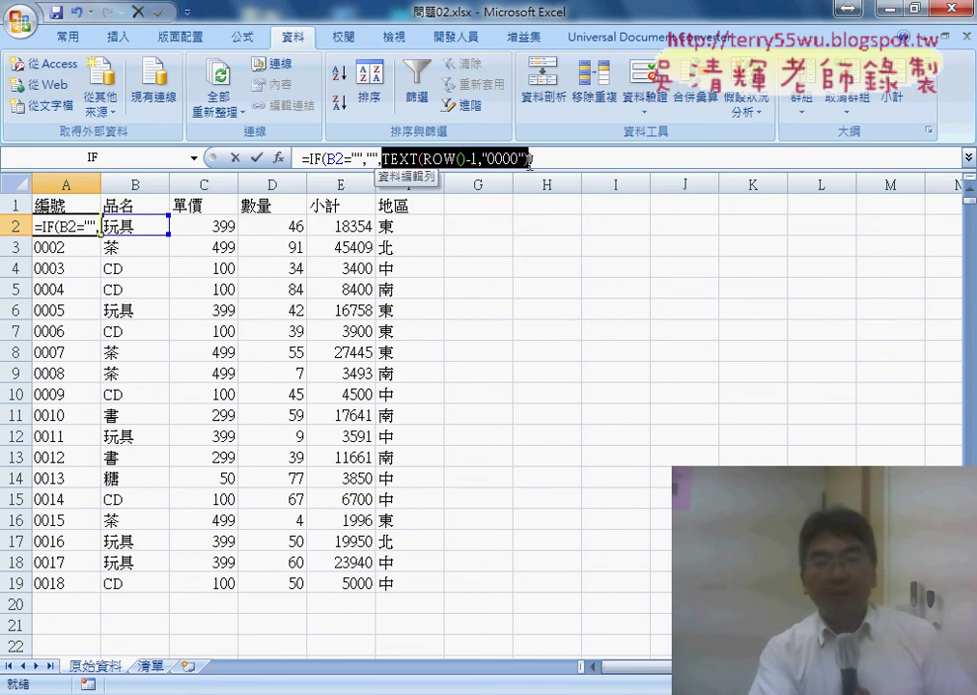
left_click(256, 157)
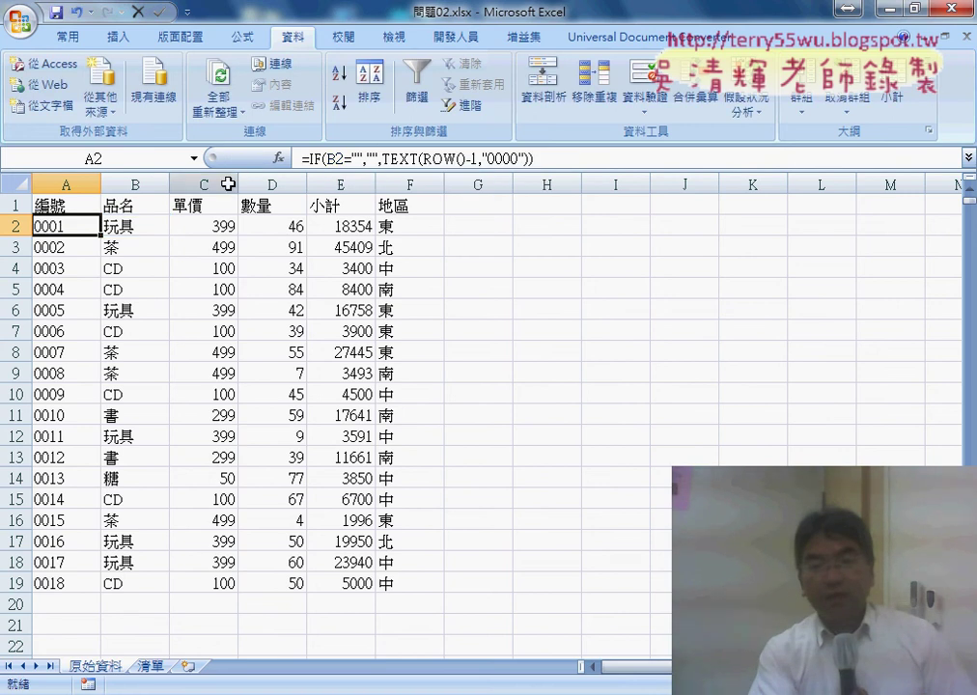
left_click(214, 231)
left_click_drag(476, 158, 552, 159)
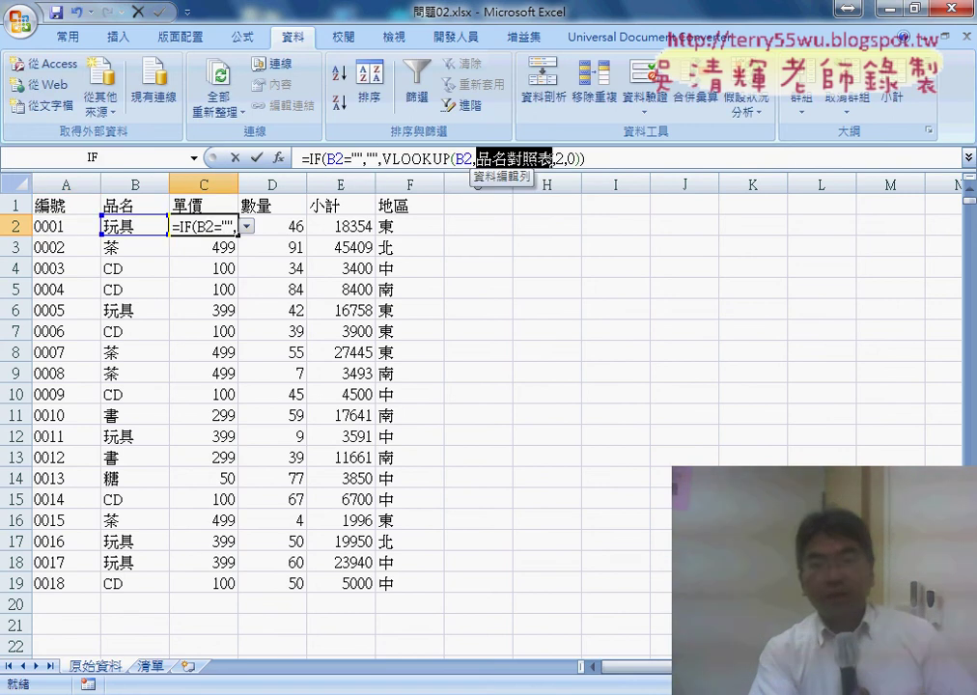
left_click(235, 157)
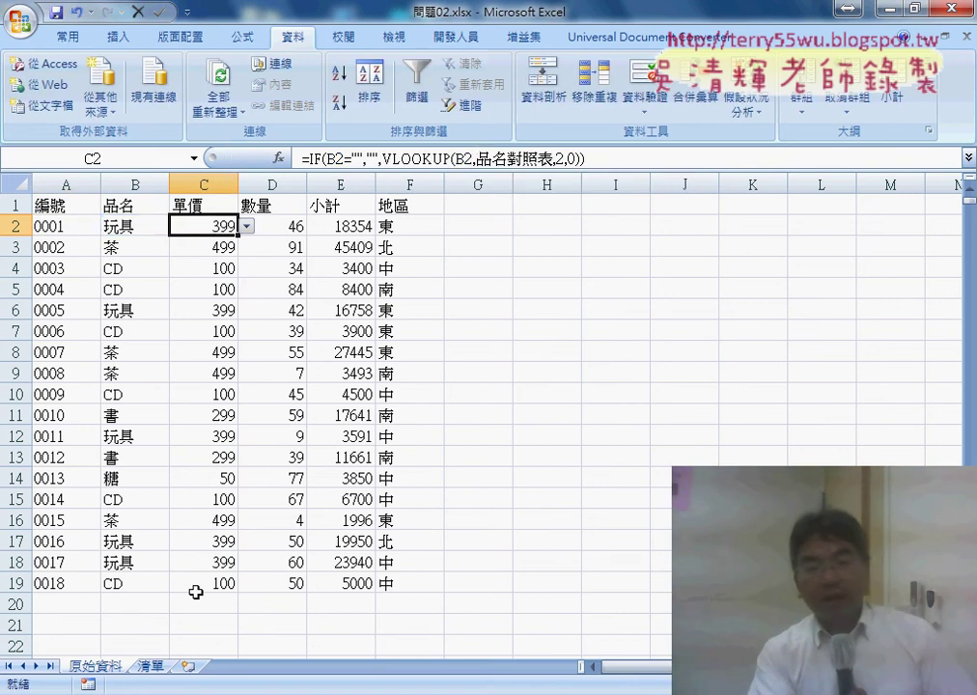
left_click(153, 666)
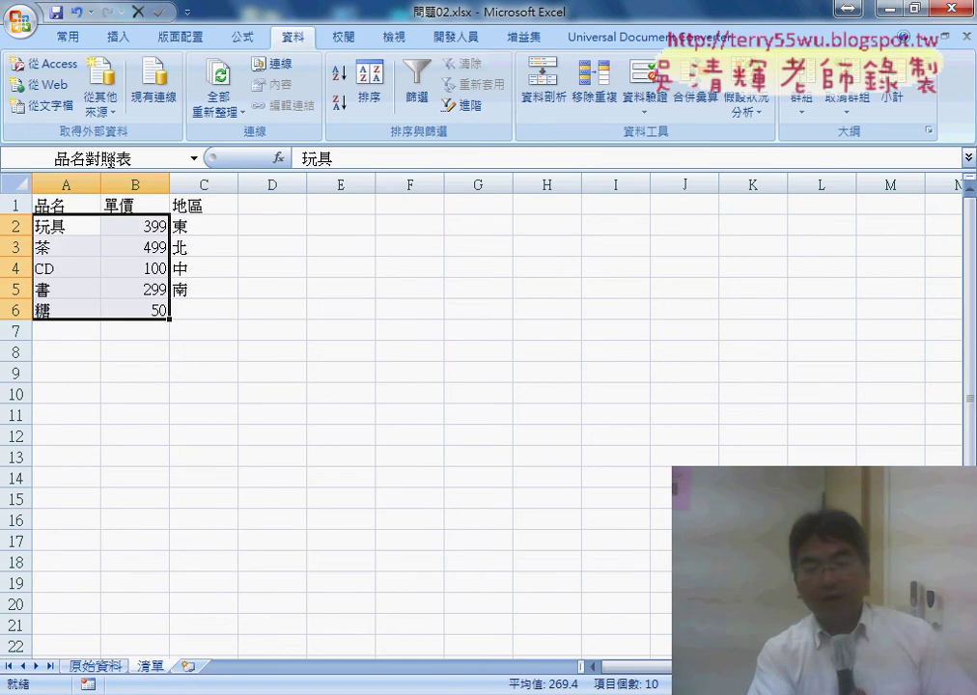
left_click(95, 666)
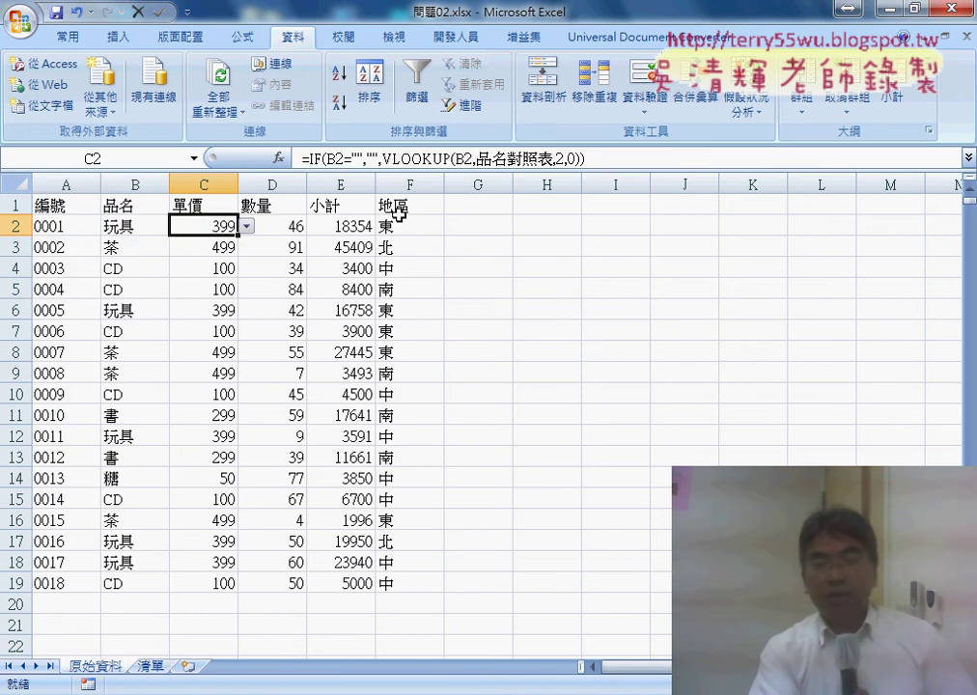
left_click(267, 224)
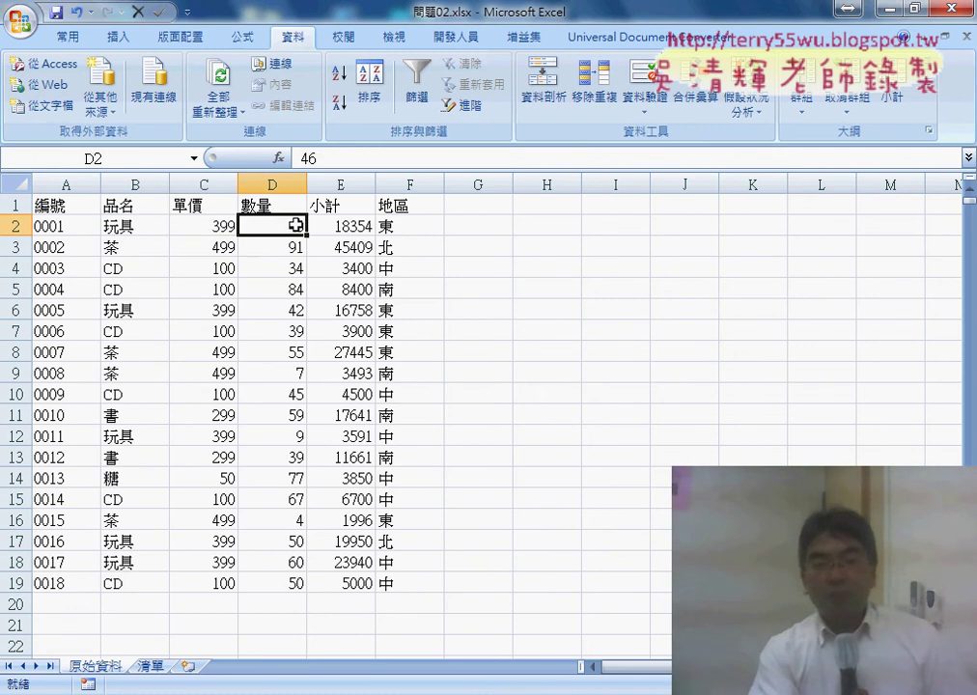
left_click(353, 228)
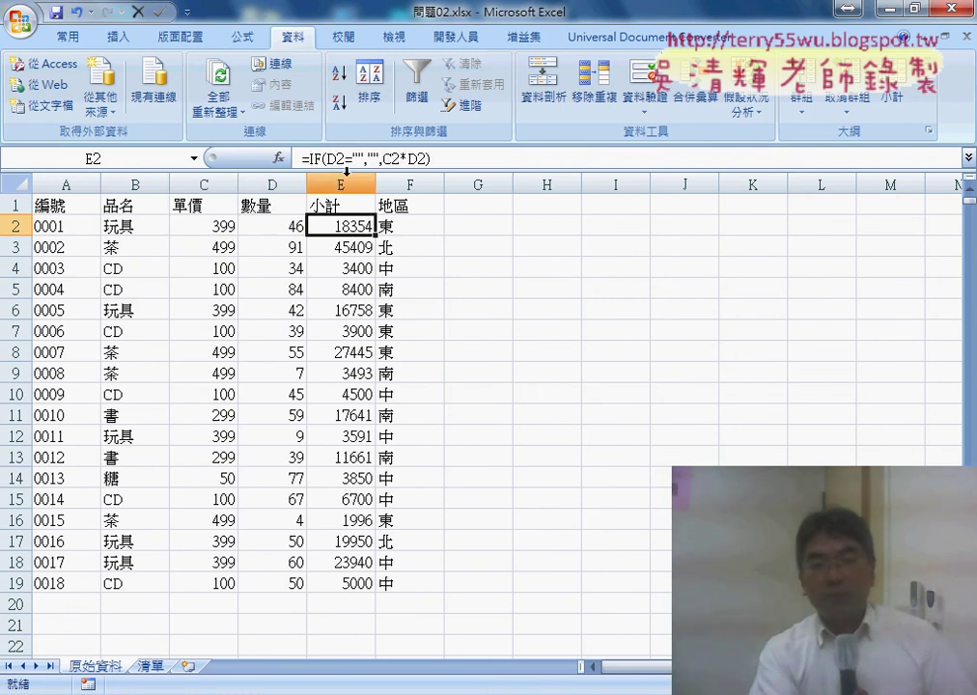
left_click(385, 158)
left_click_drag(385, 159, 418, 158)
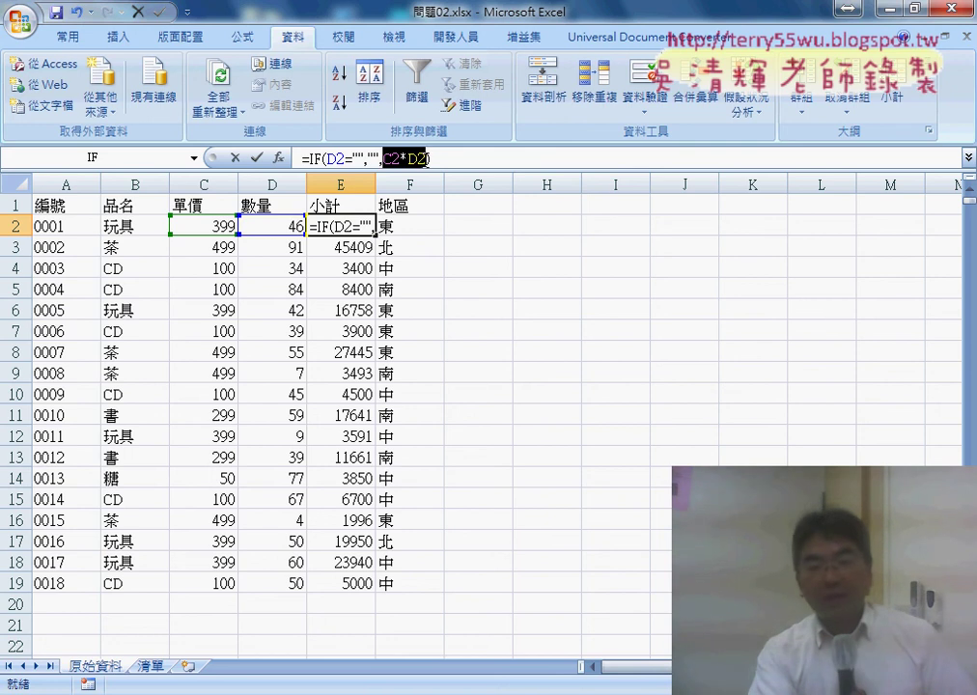